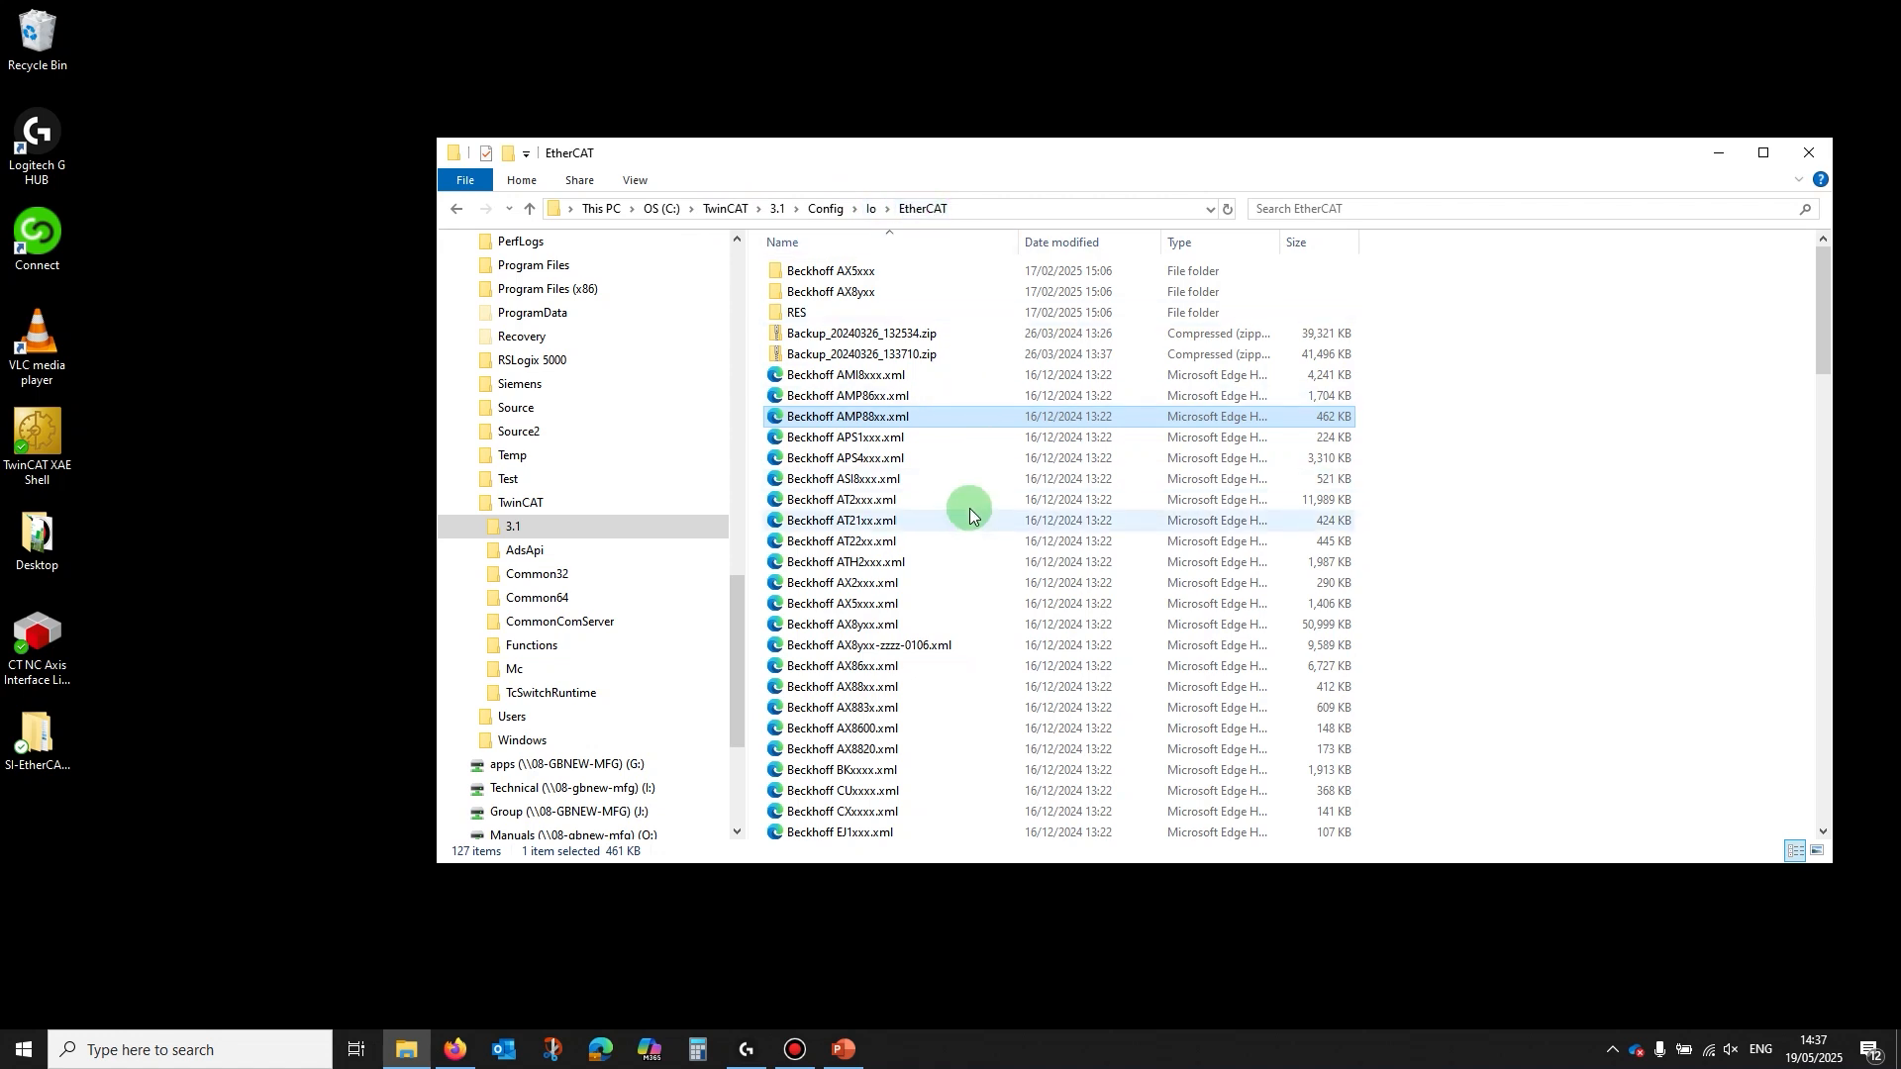
- Open the Standard subfolder of the SI-EtherCAT_V02_00_00_05 desktop folder, keeping the TwinCAT EtherCAT folder visible behind it
scroll(953, 524, "down", 10)
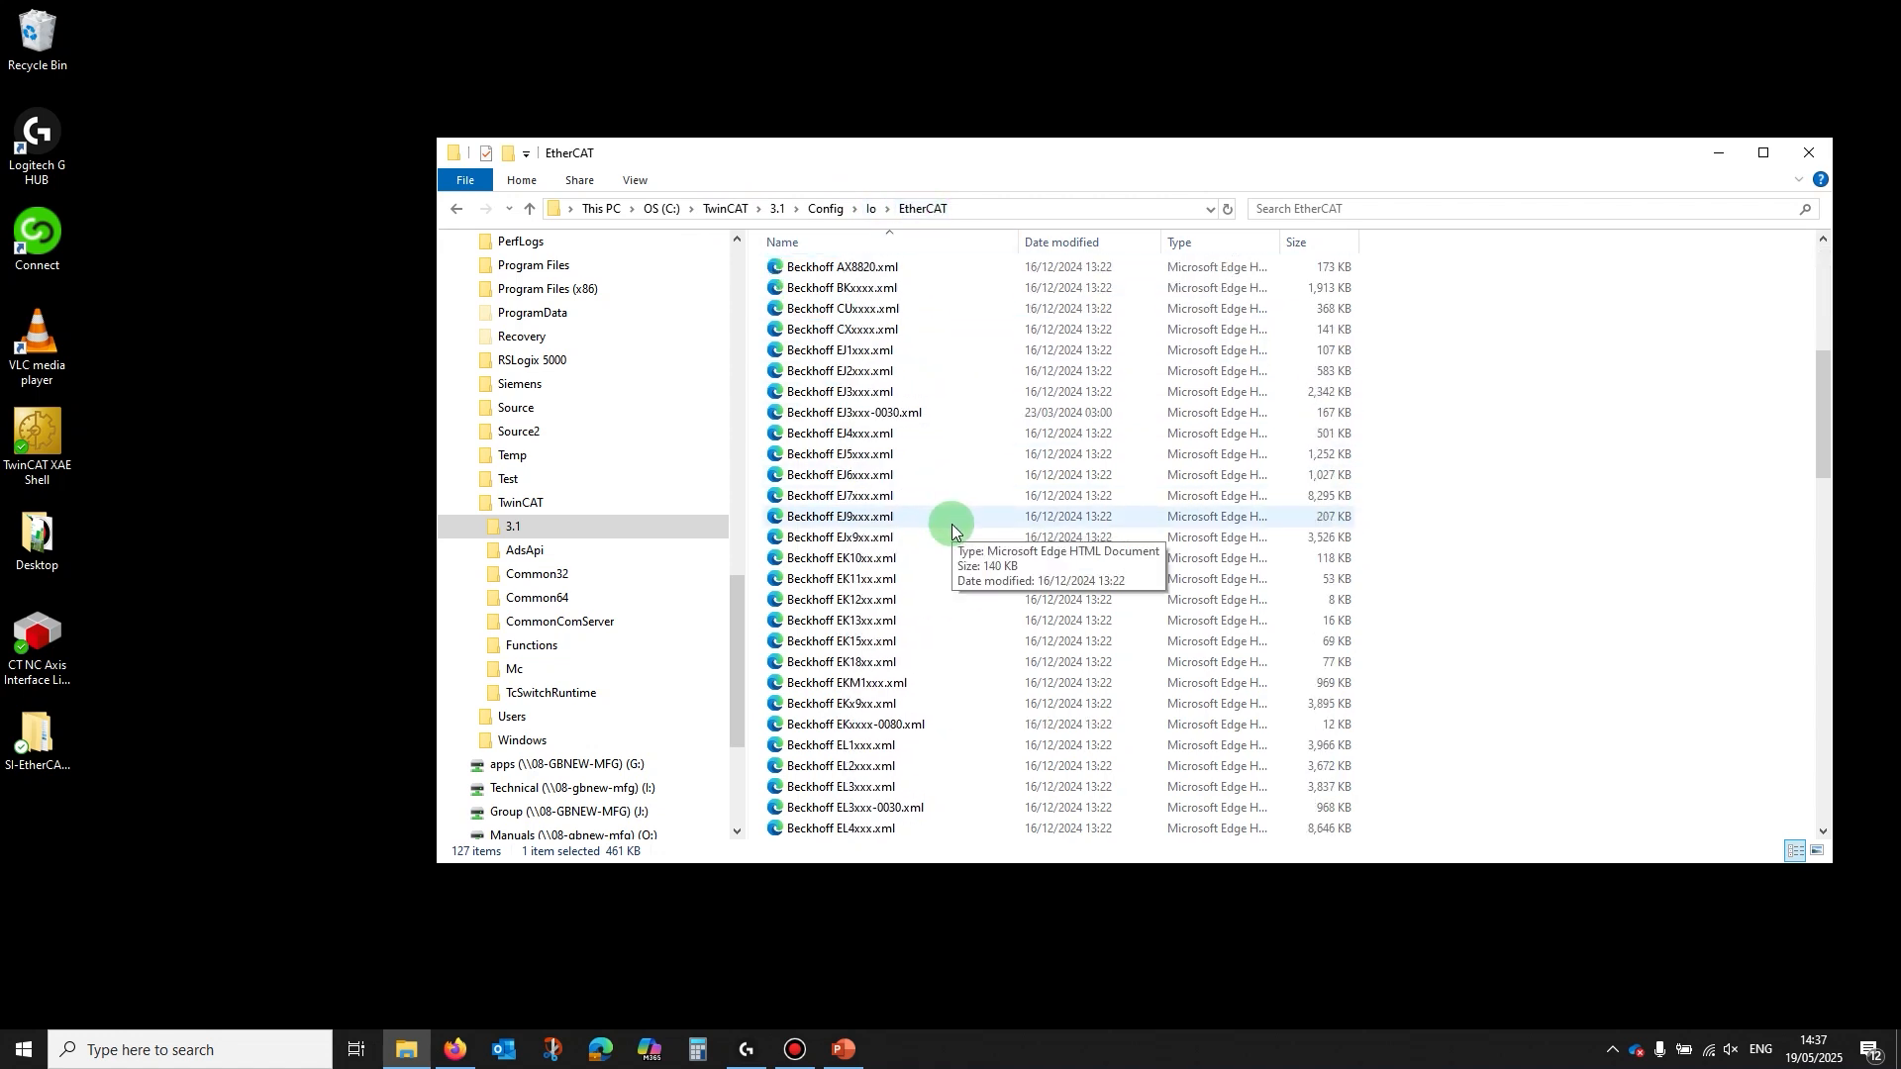
scroll(953, 532, "down", 13)
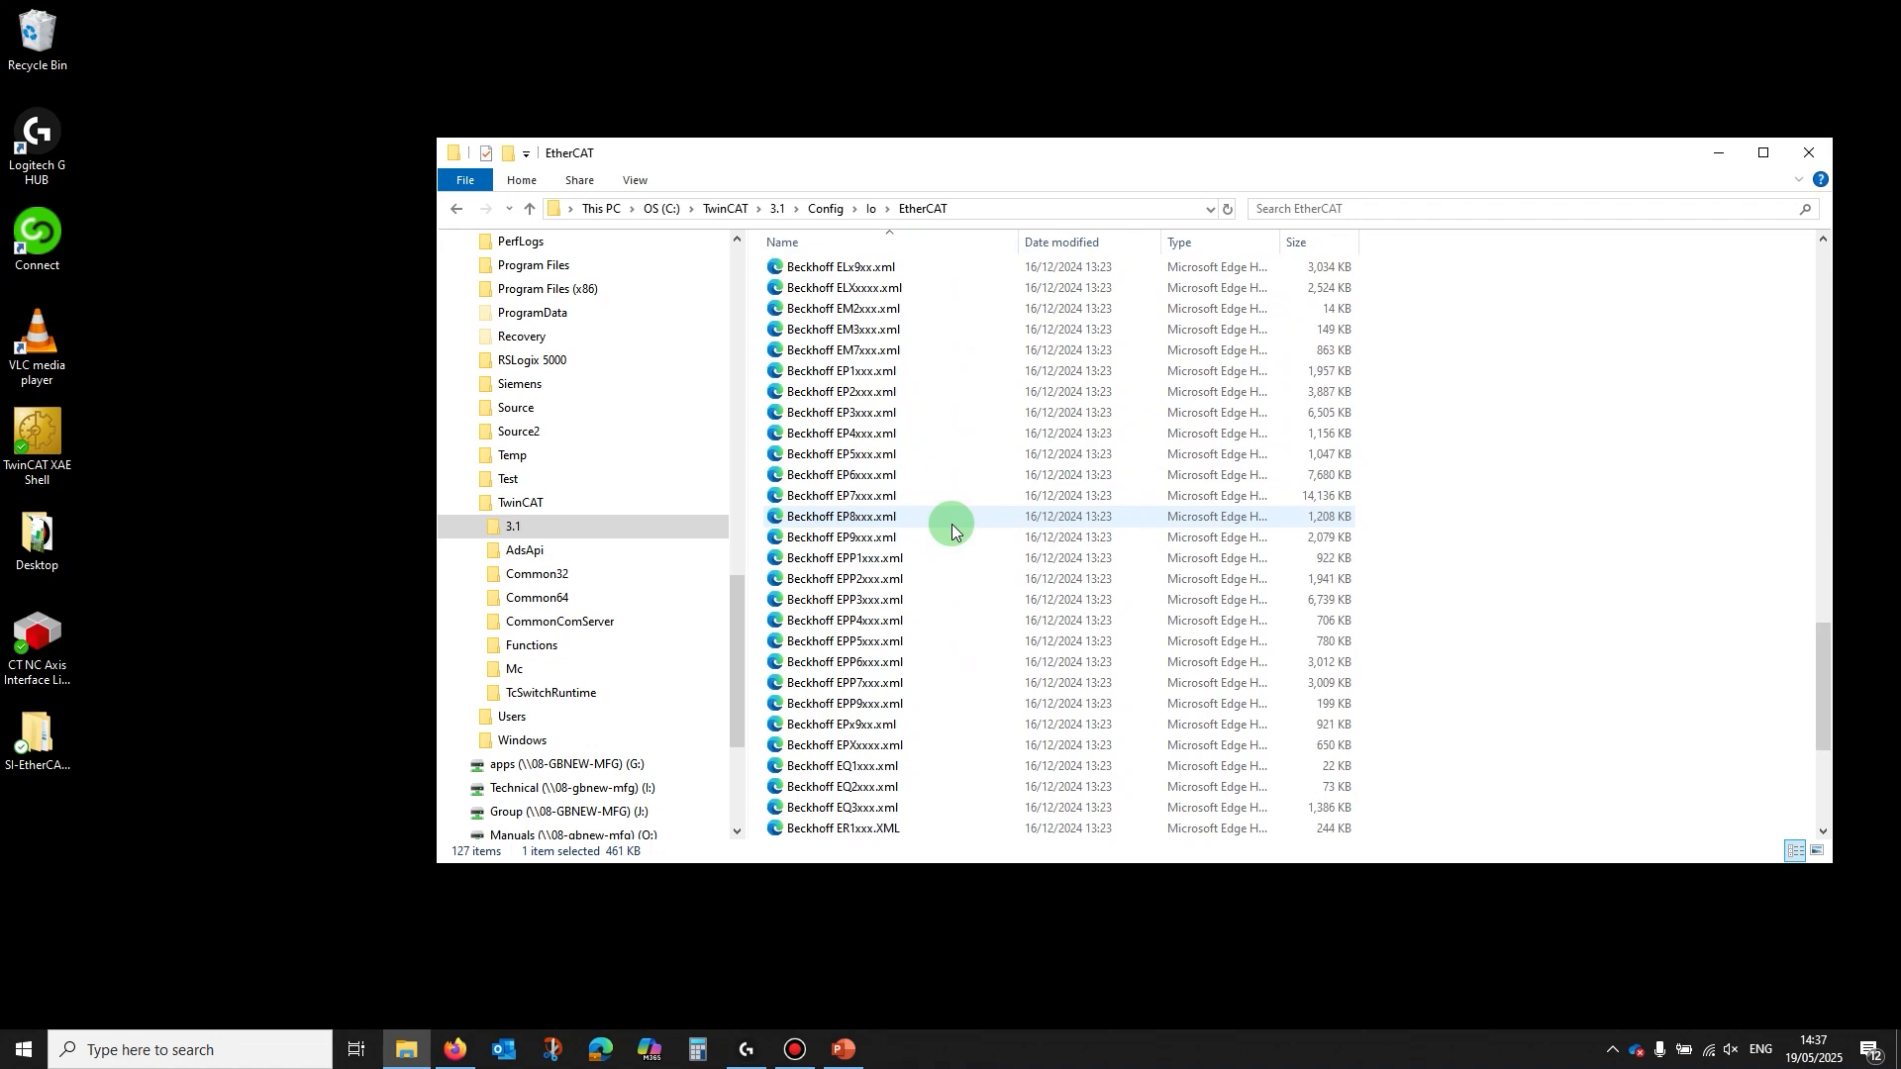
scroll(953, 532, "up", 20)
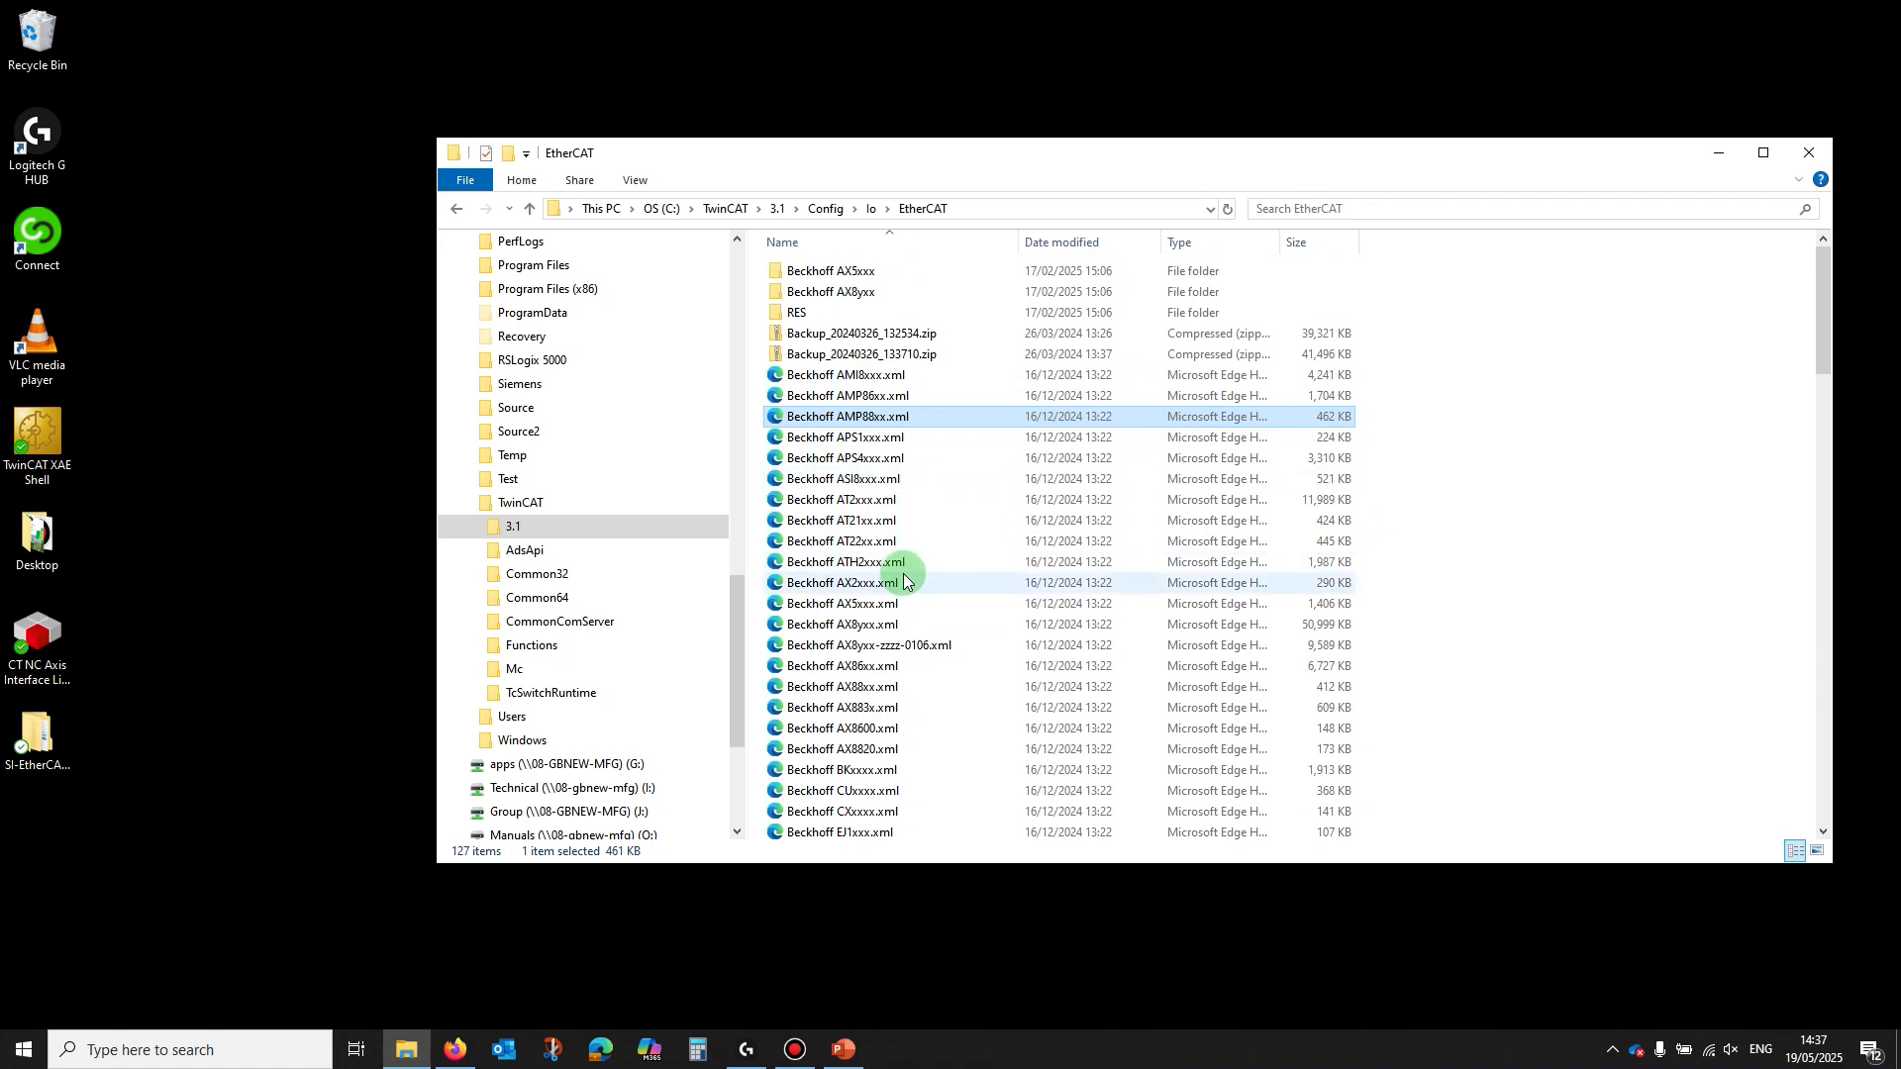
double_click(35, 731)
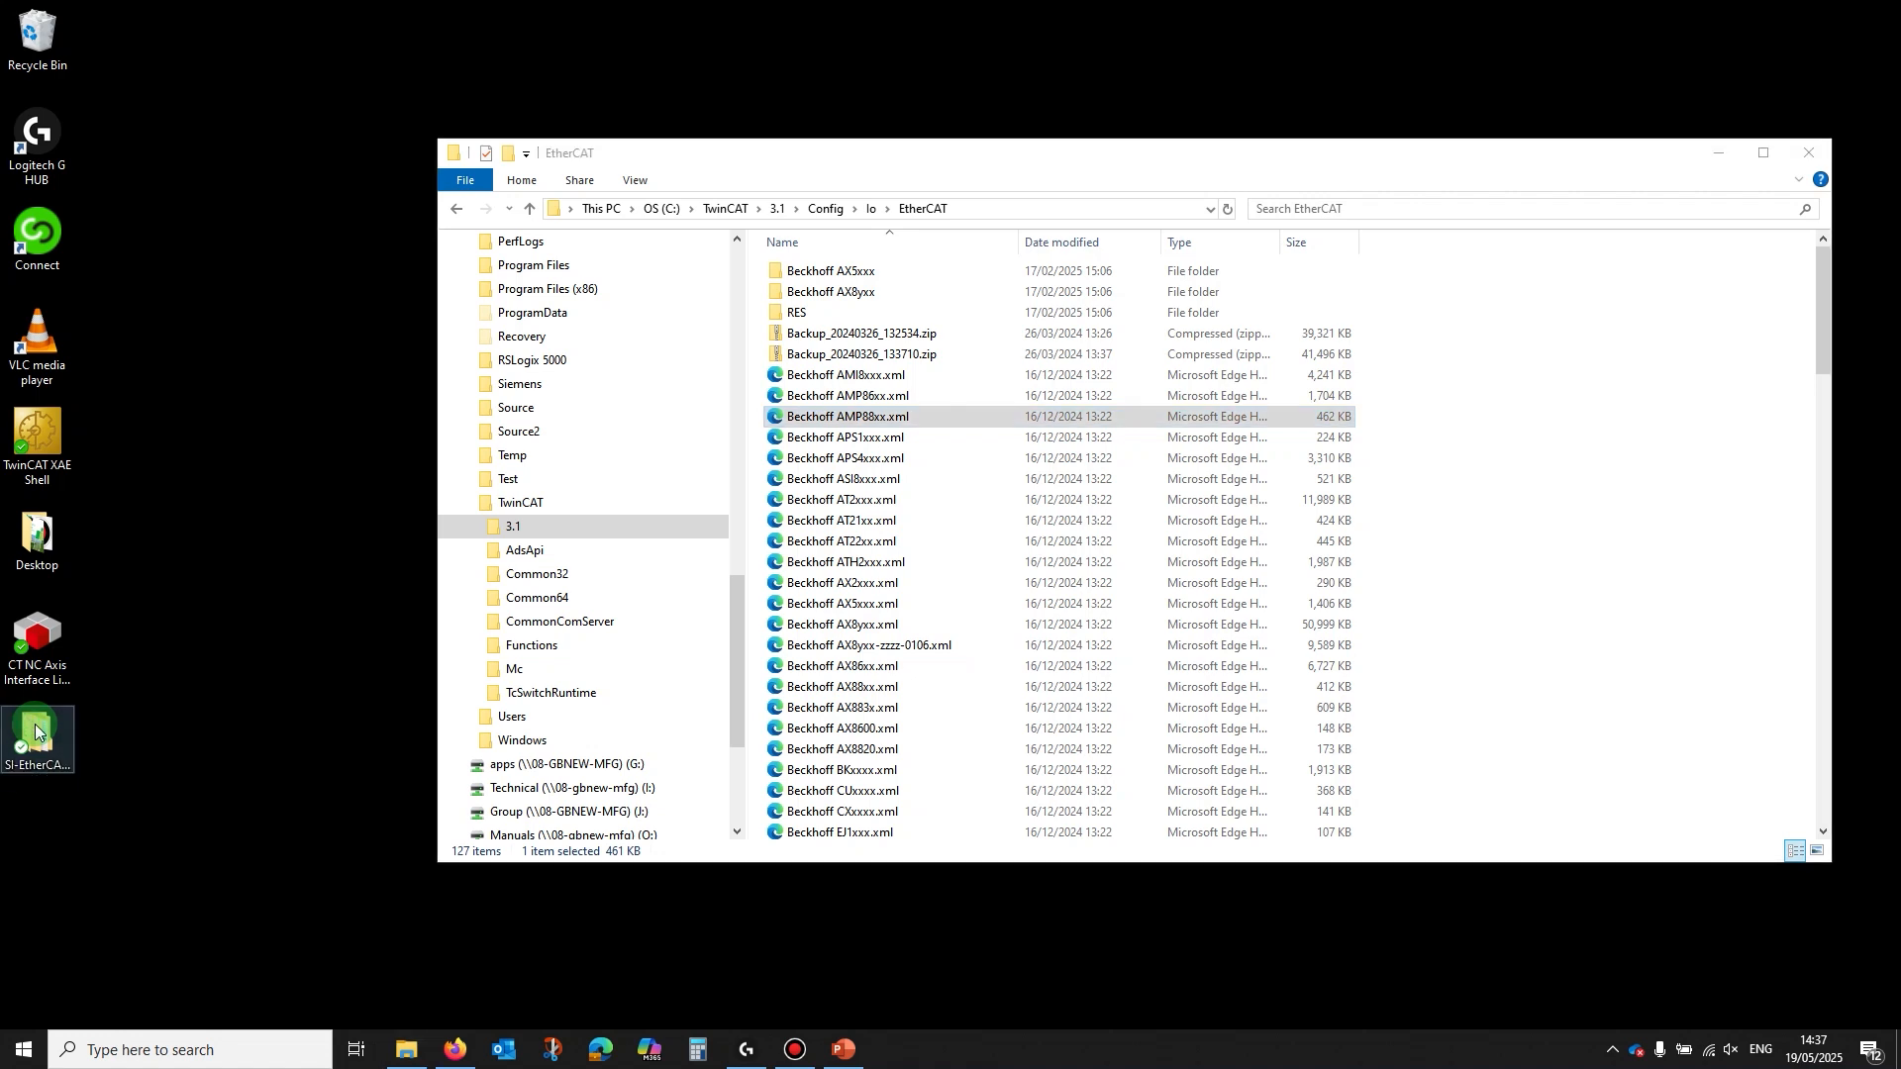
left_click_drag(1132, 218, 1030, 461)
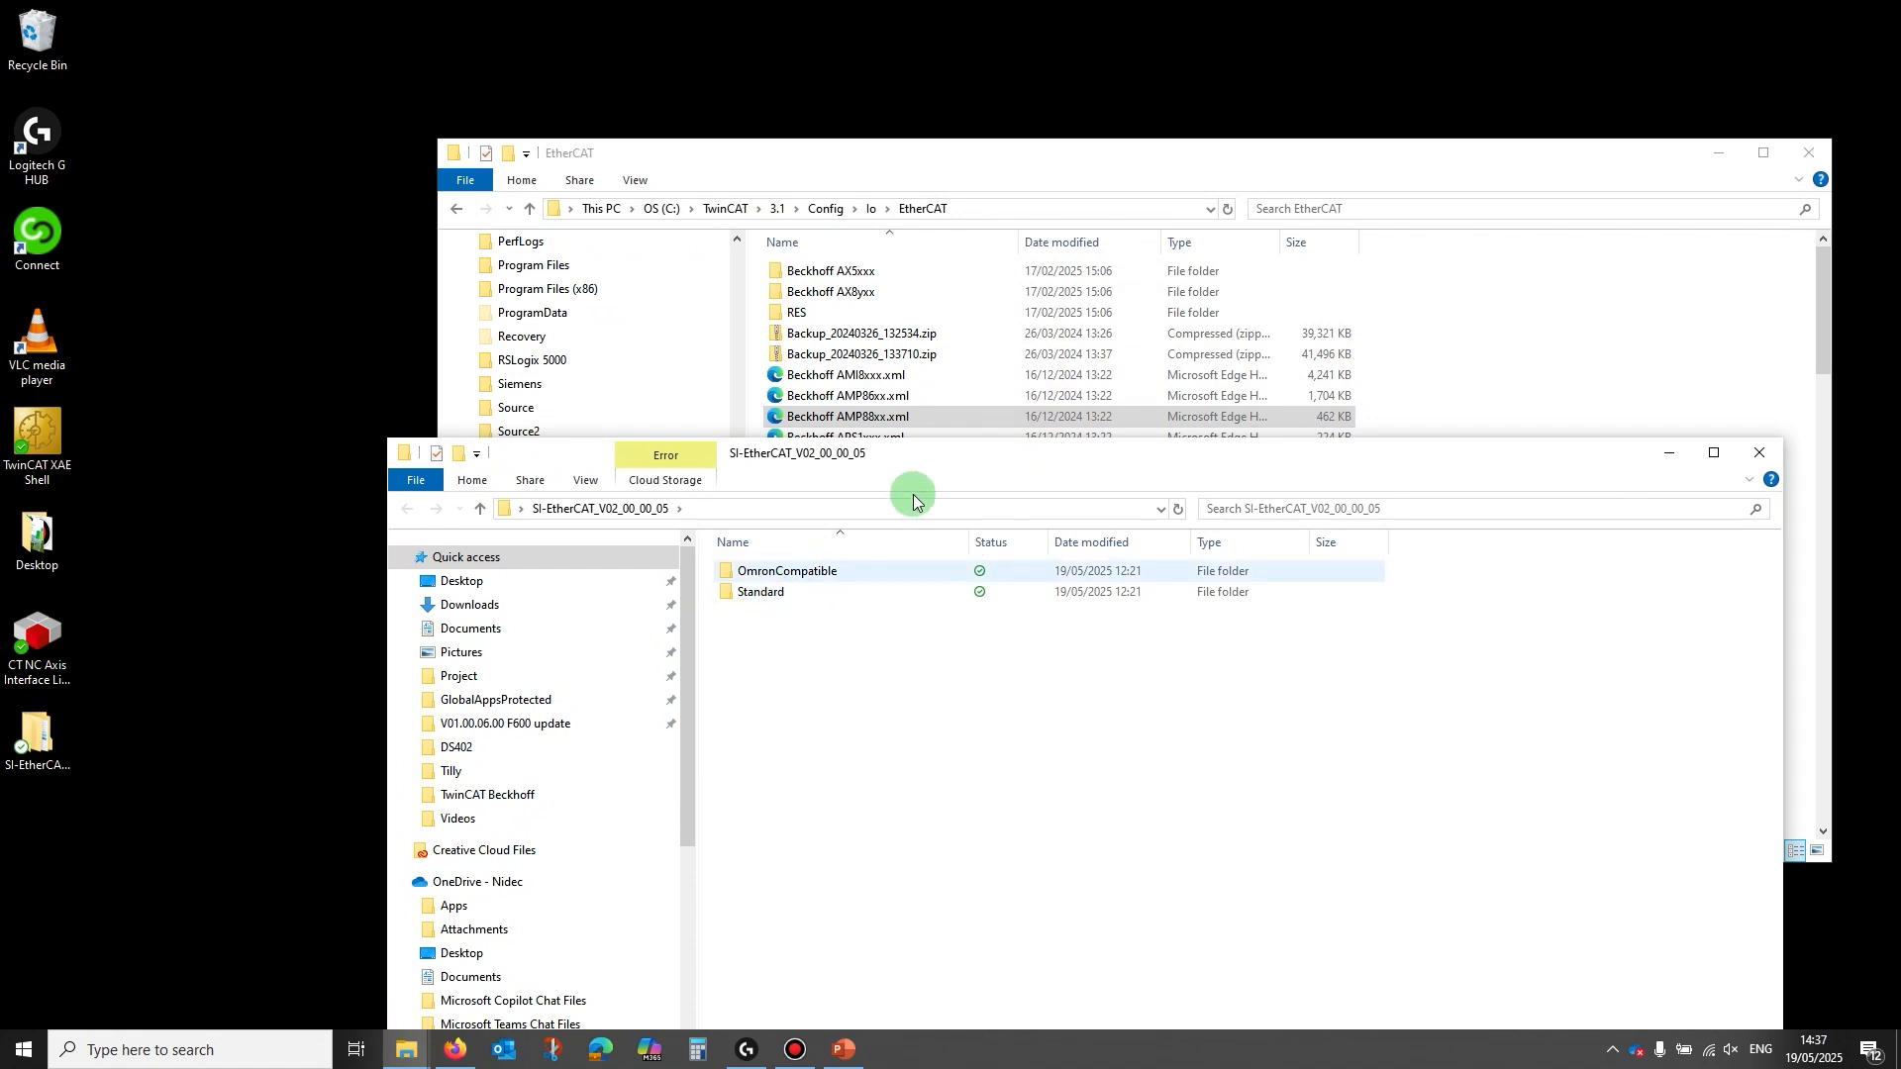
double_click(759, 593)
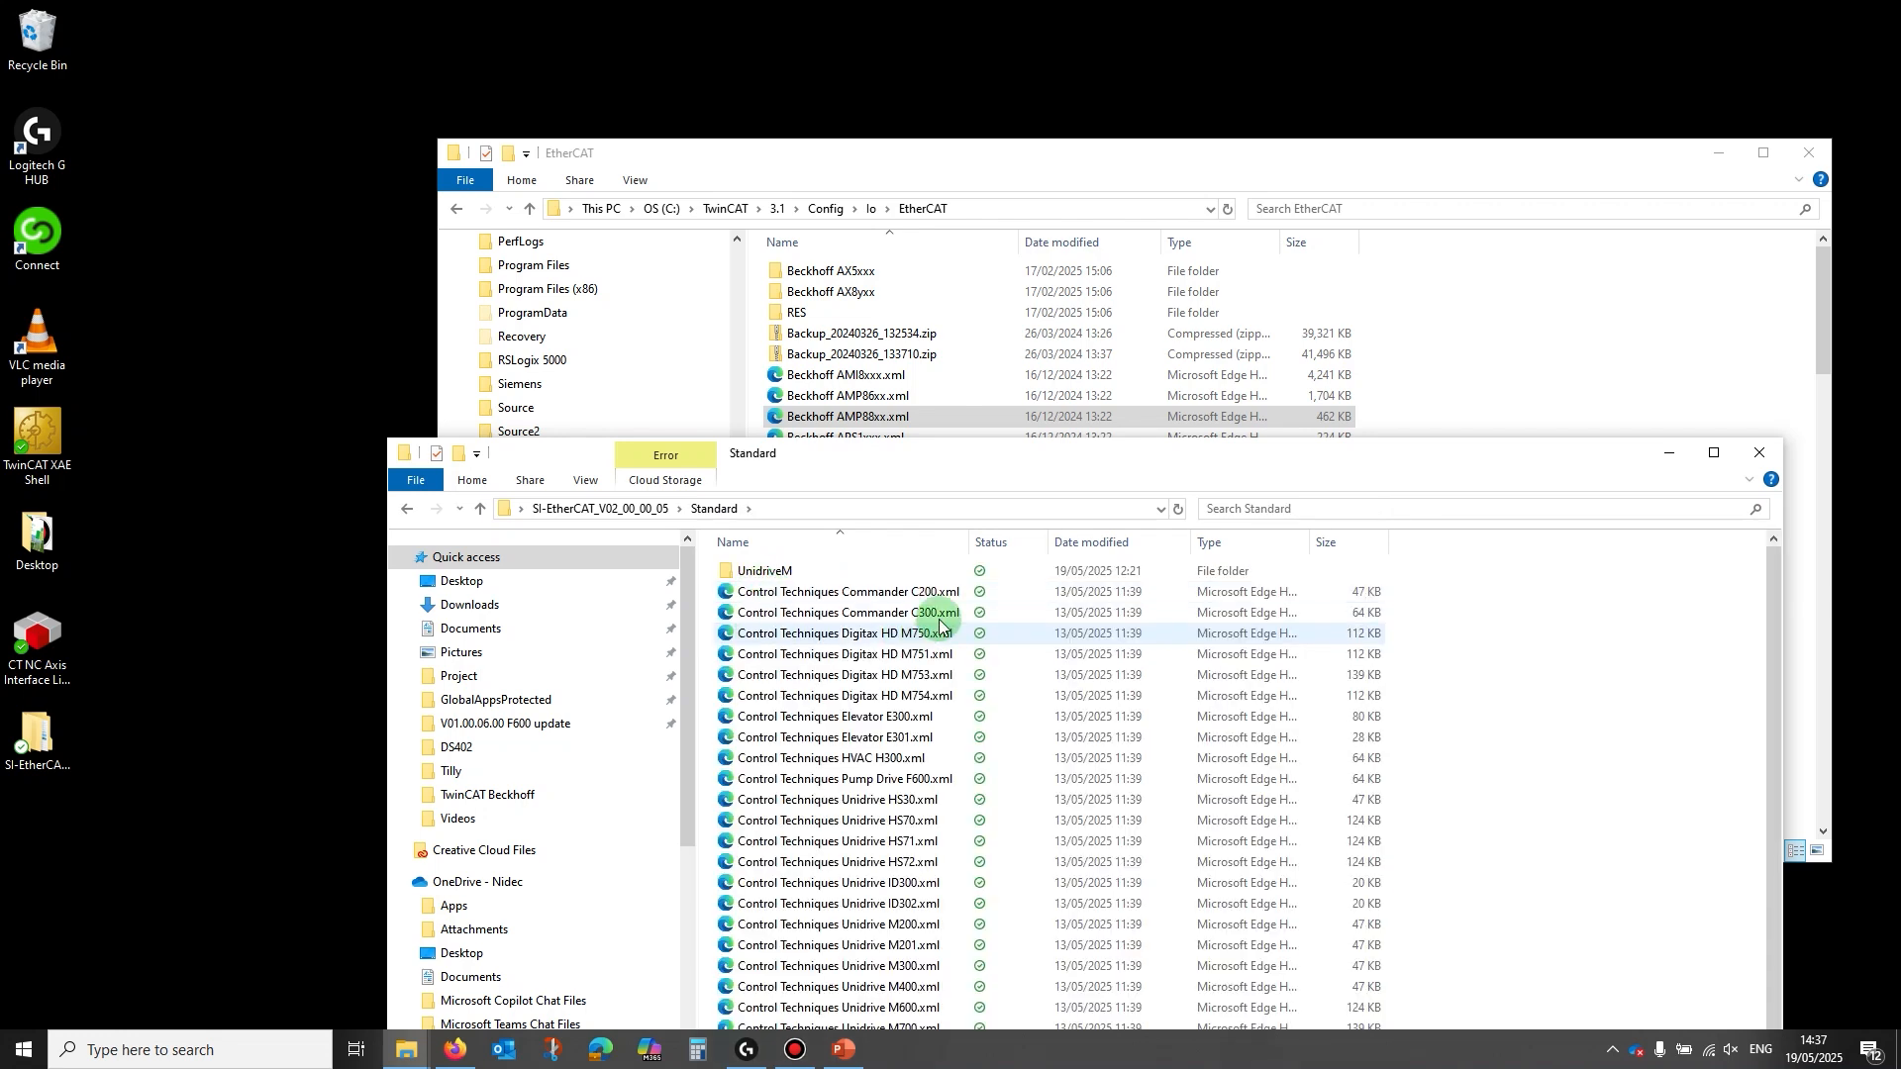
- Copy everything in the Standard folder into the TwinCAT 3.1 Config\Io\EtherCAT folder, check the copied files and close both folder windows
scroll(936, 643, "down", 2)
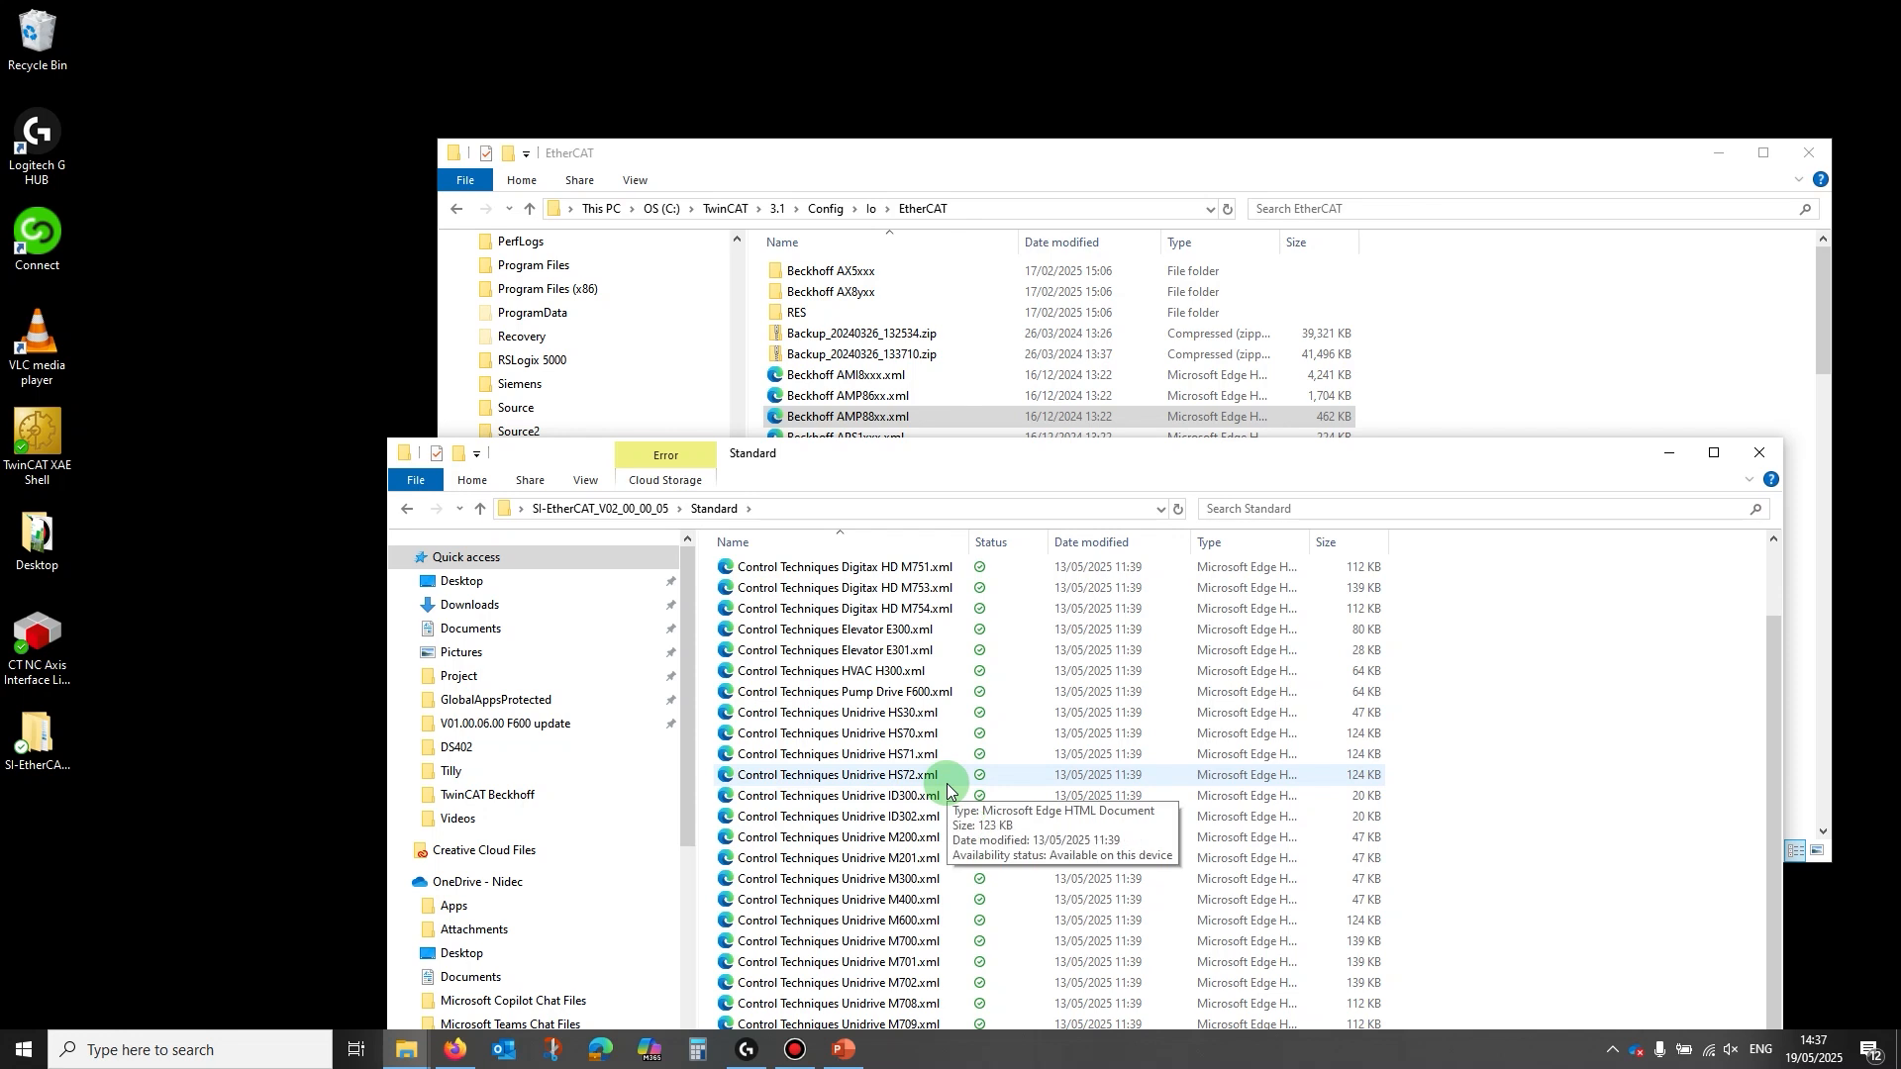
key("ctrl+a")
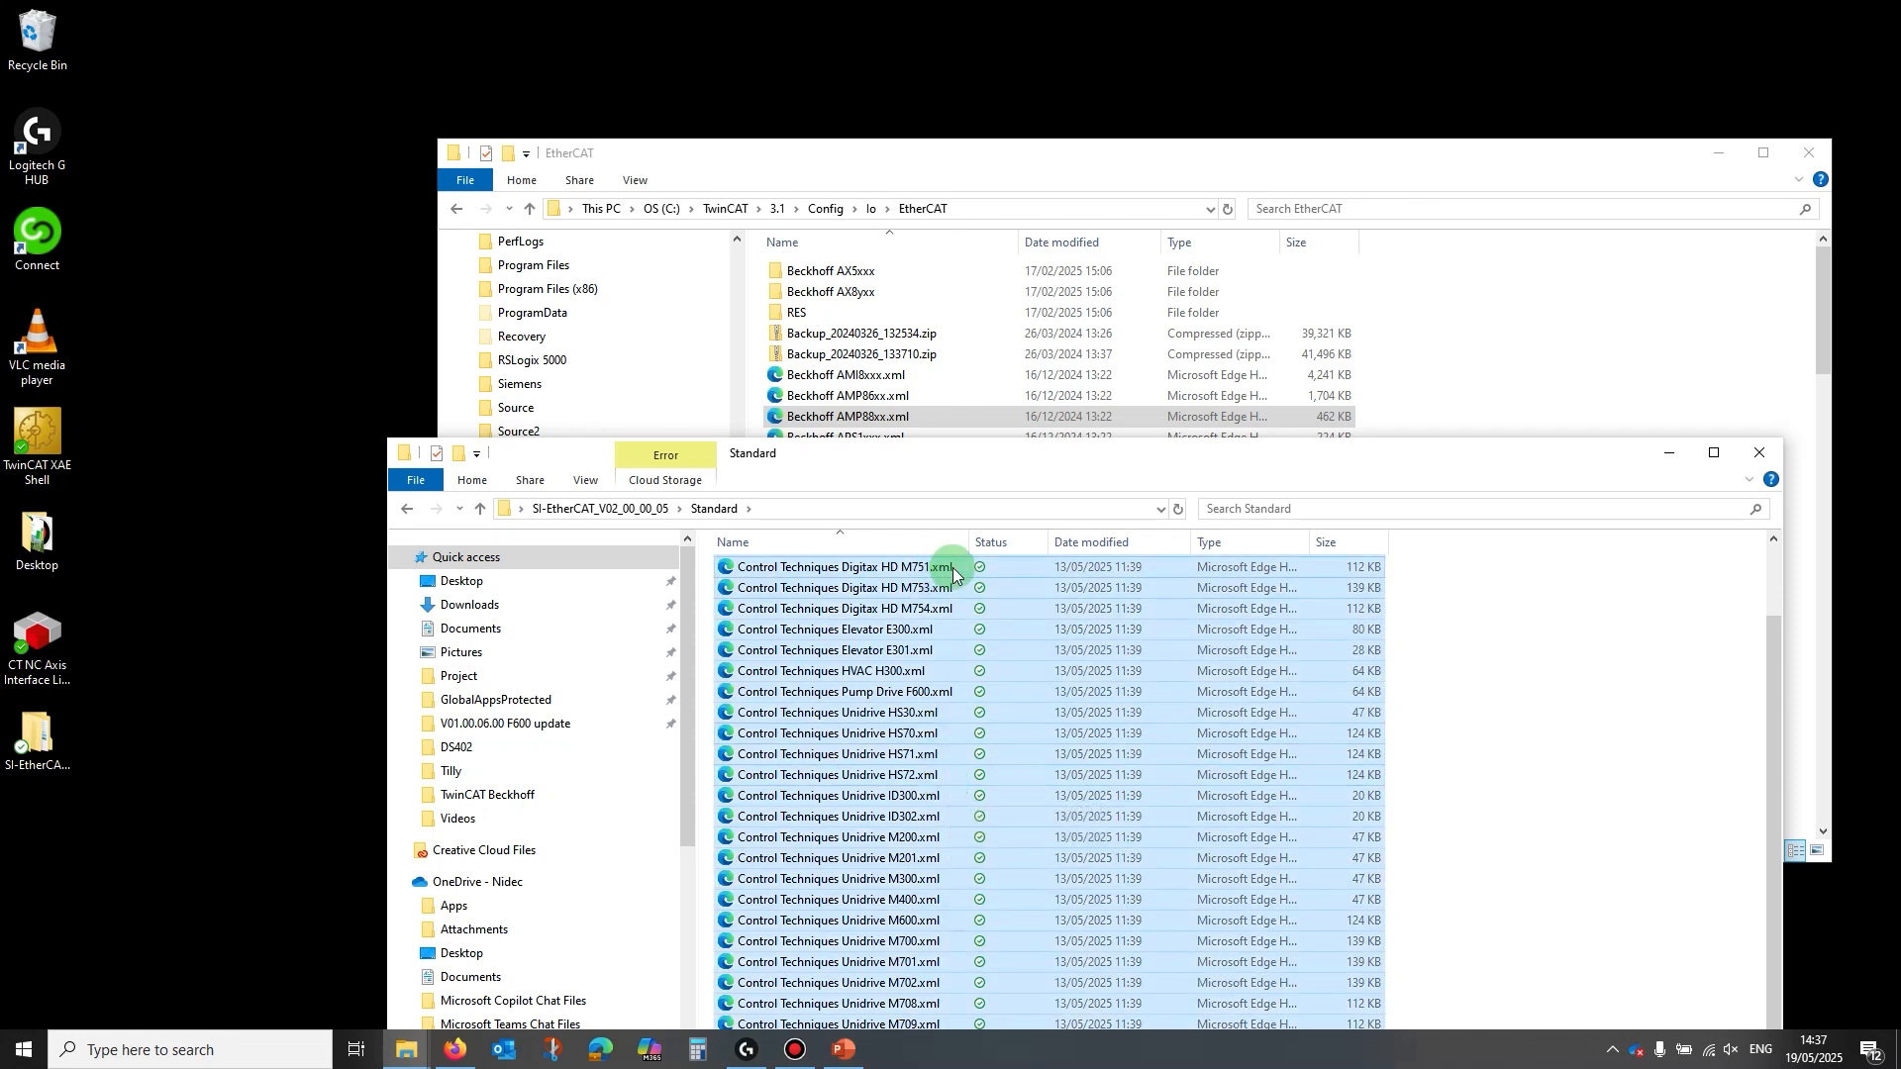
left_click_drag(923, 398, 955, 401)
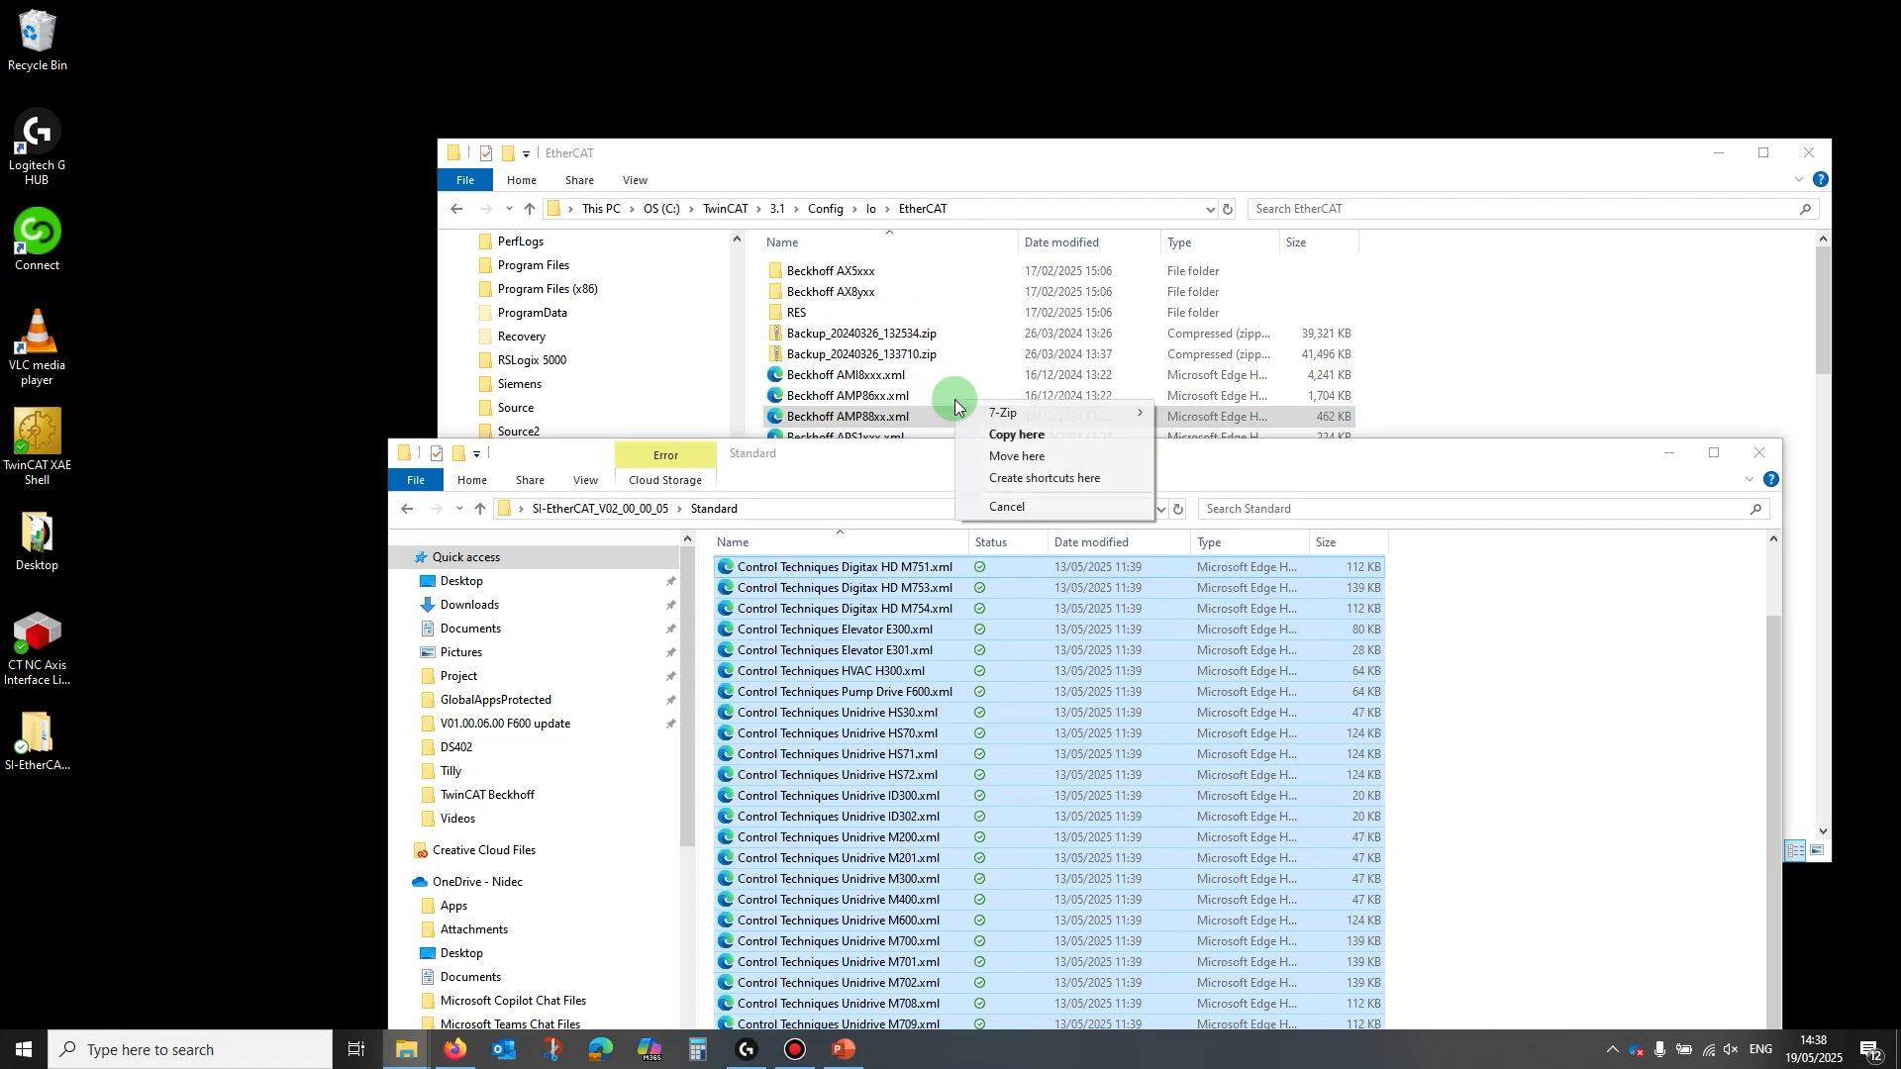
left_click(1005, 436)
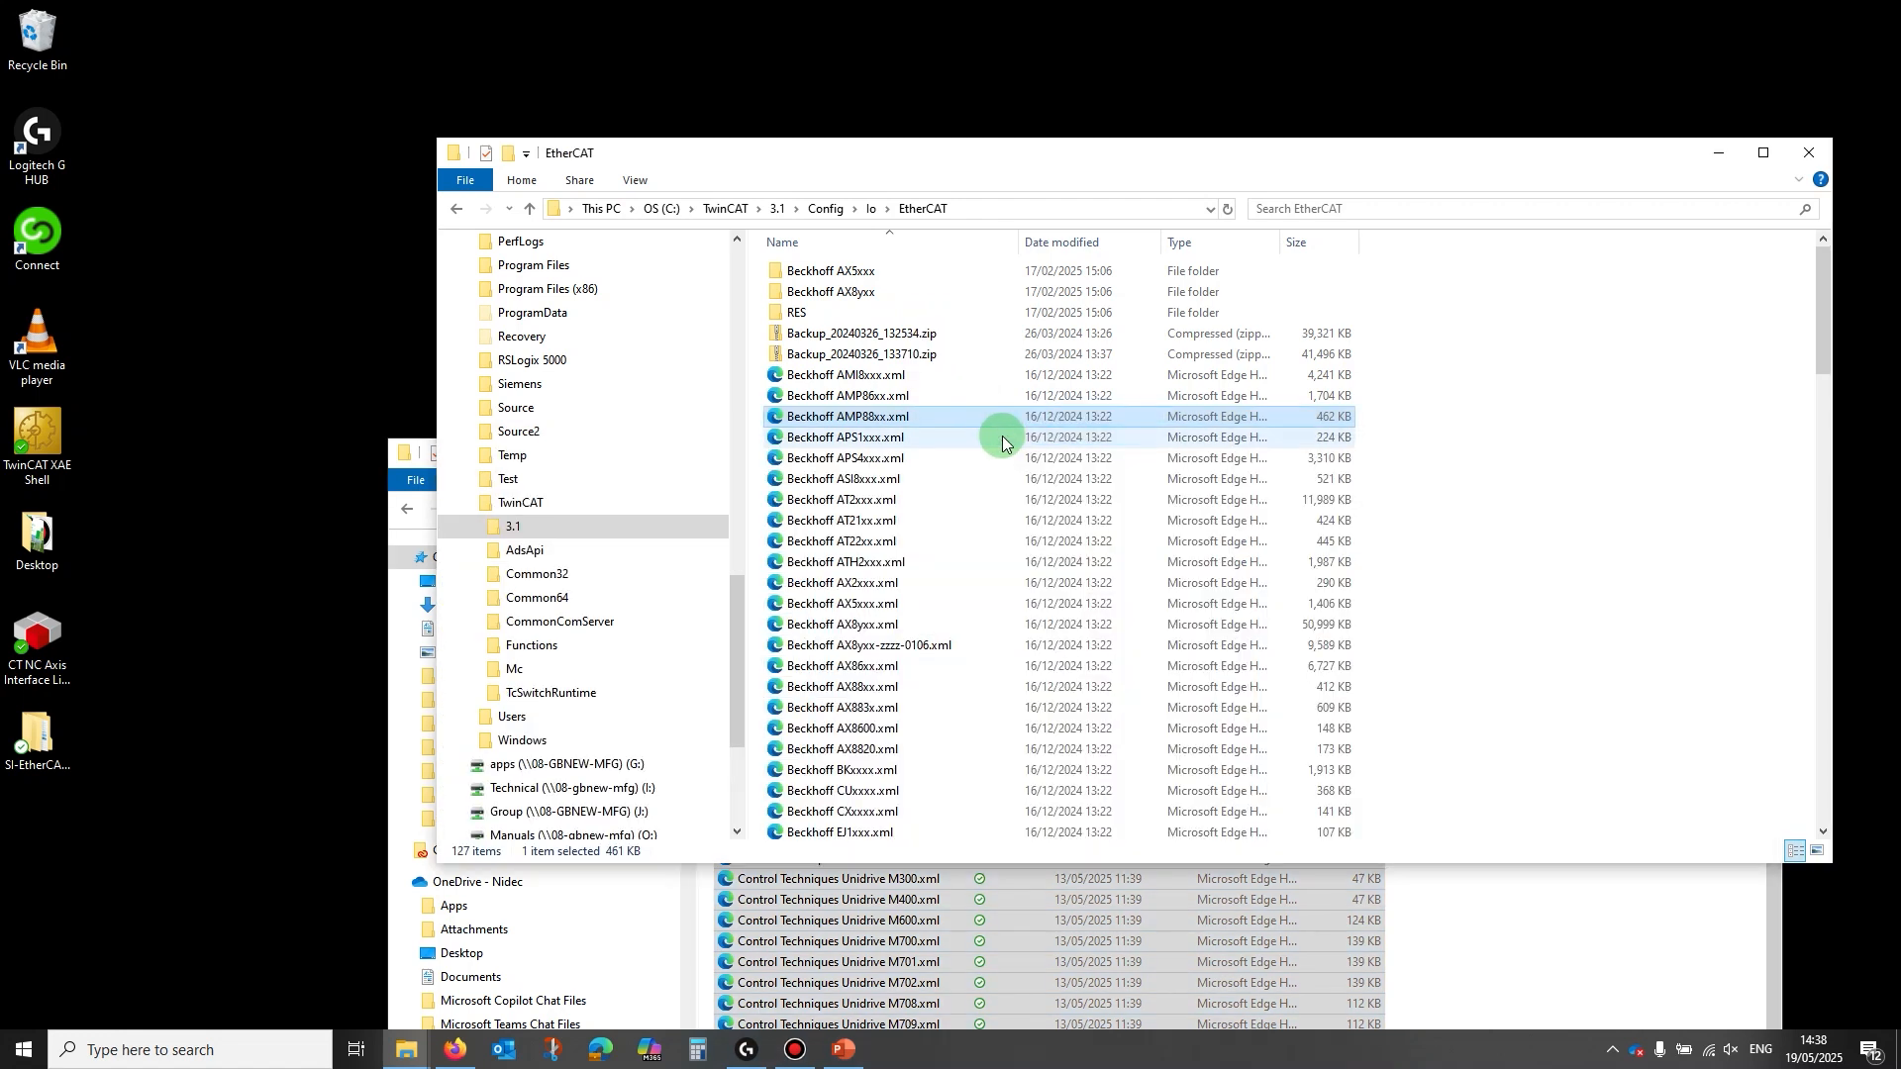
scroll(996, 456, "down", 8)
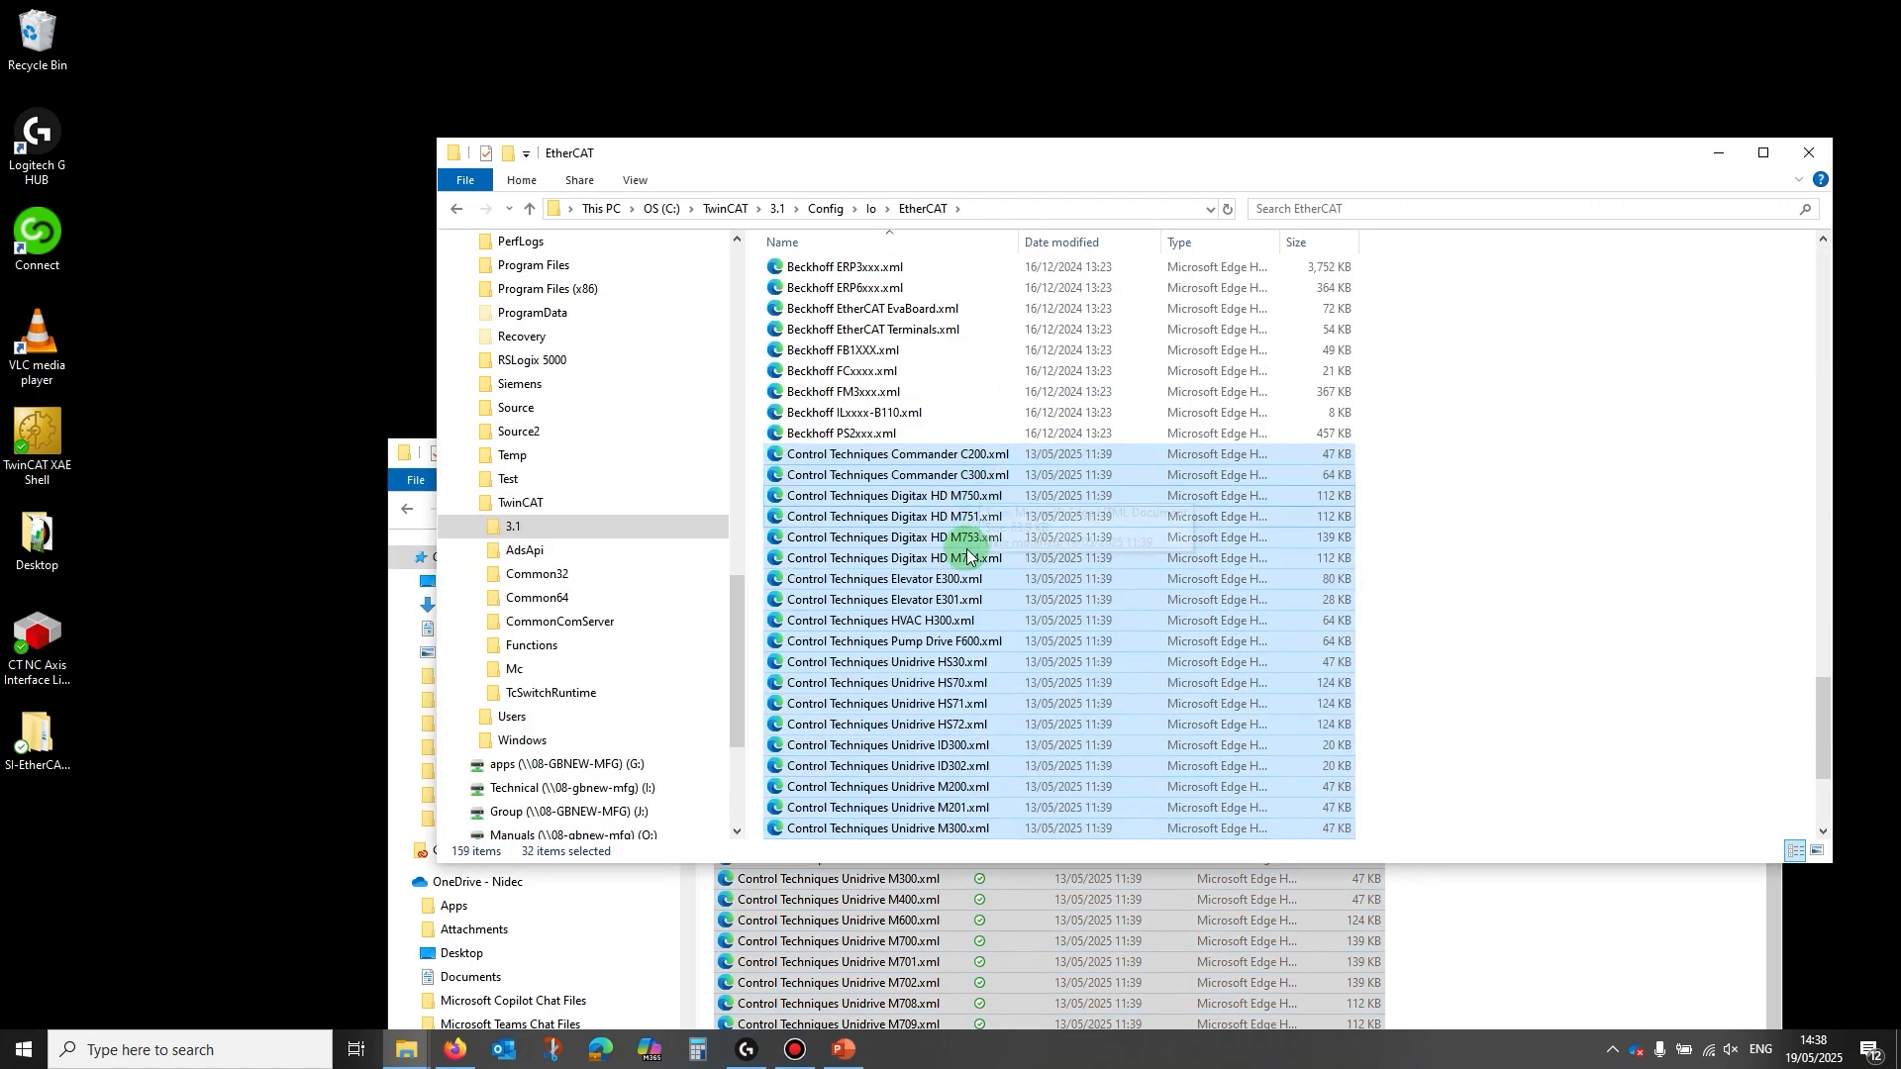
scroll(965, 559, "up", 10)
scroll(962, 565, "up", 10)
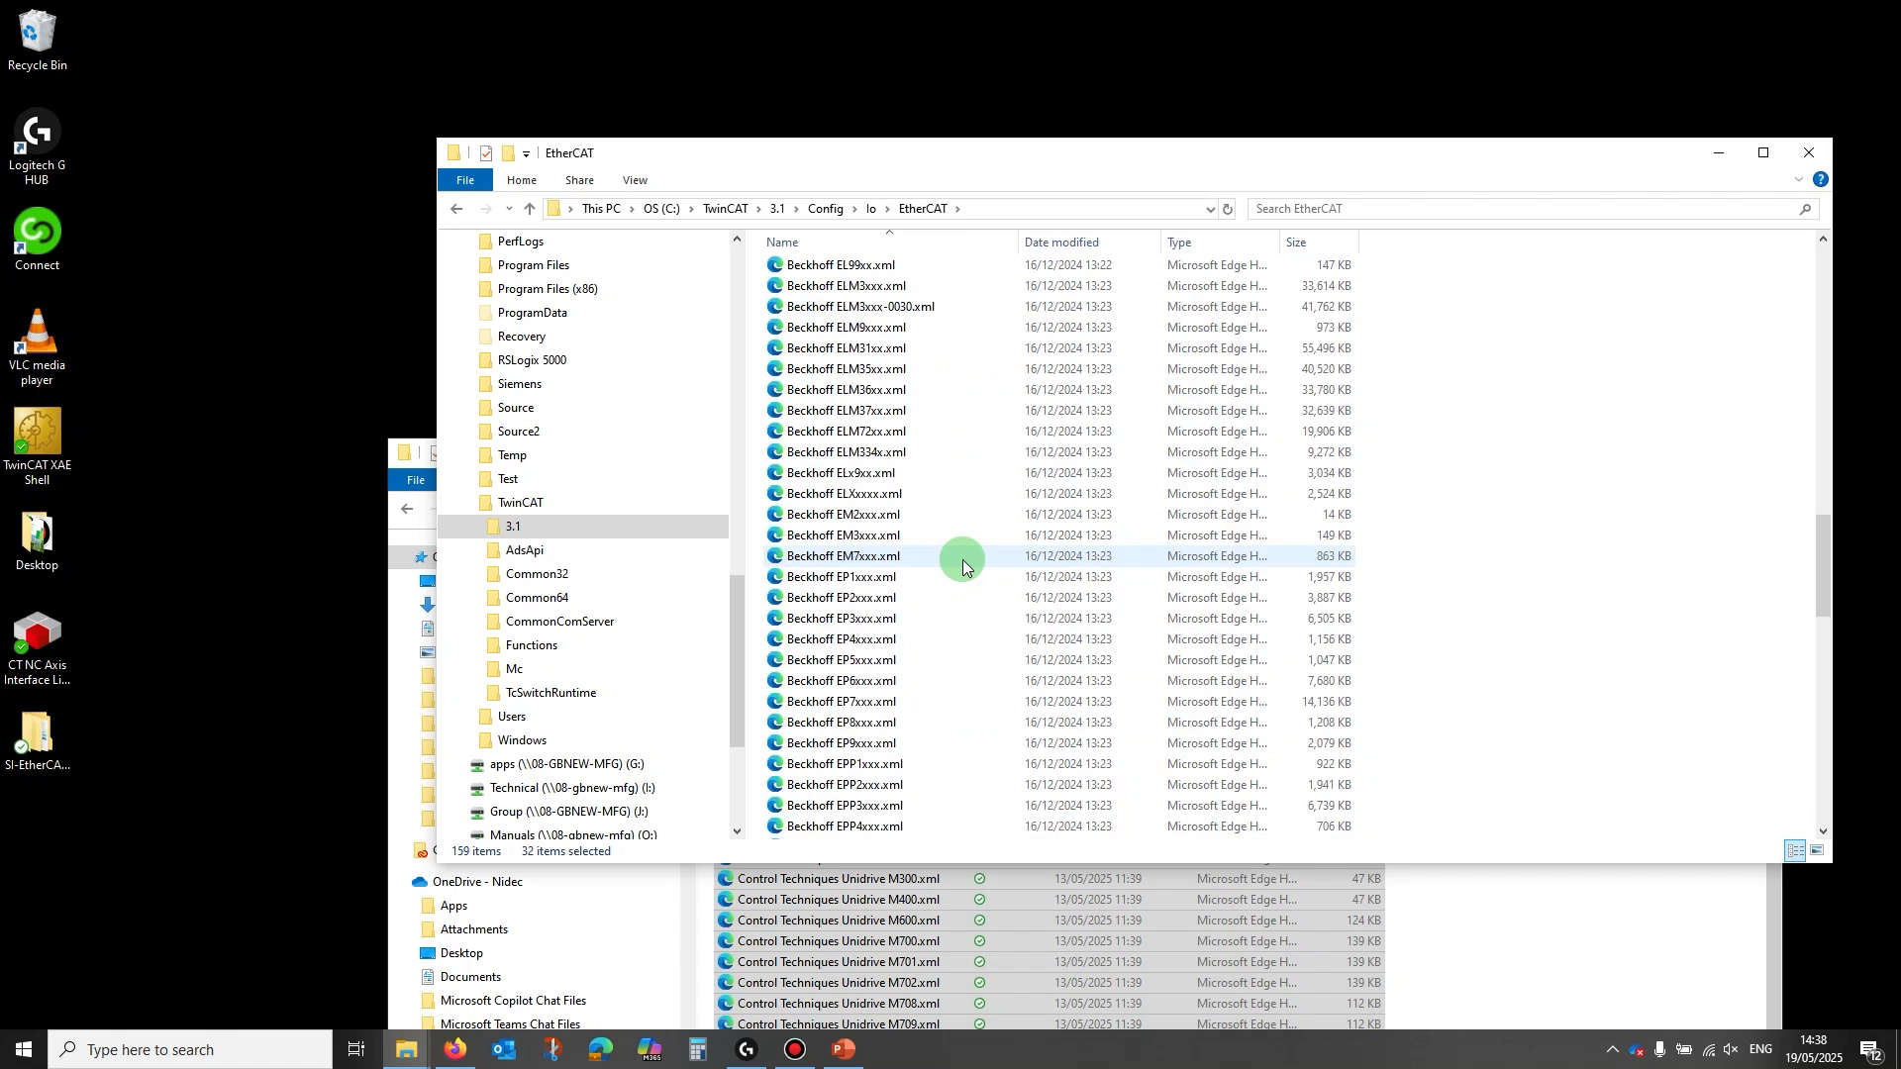
scroll(962, 565, "up", 11)
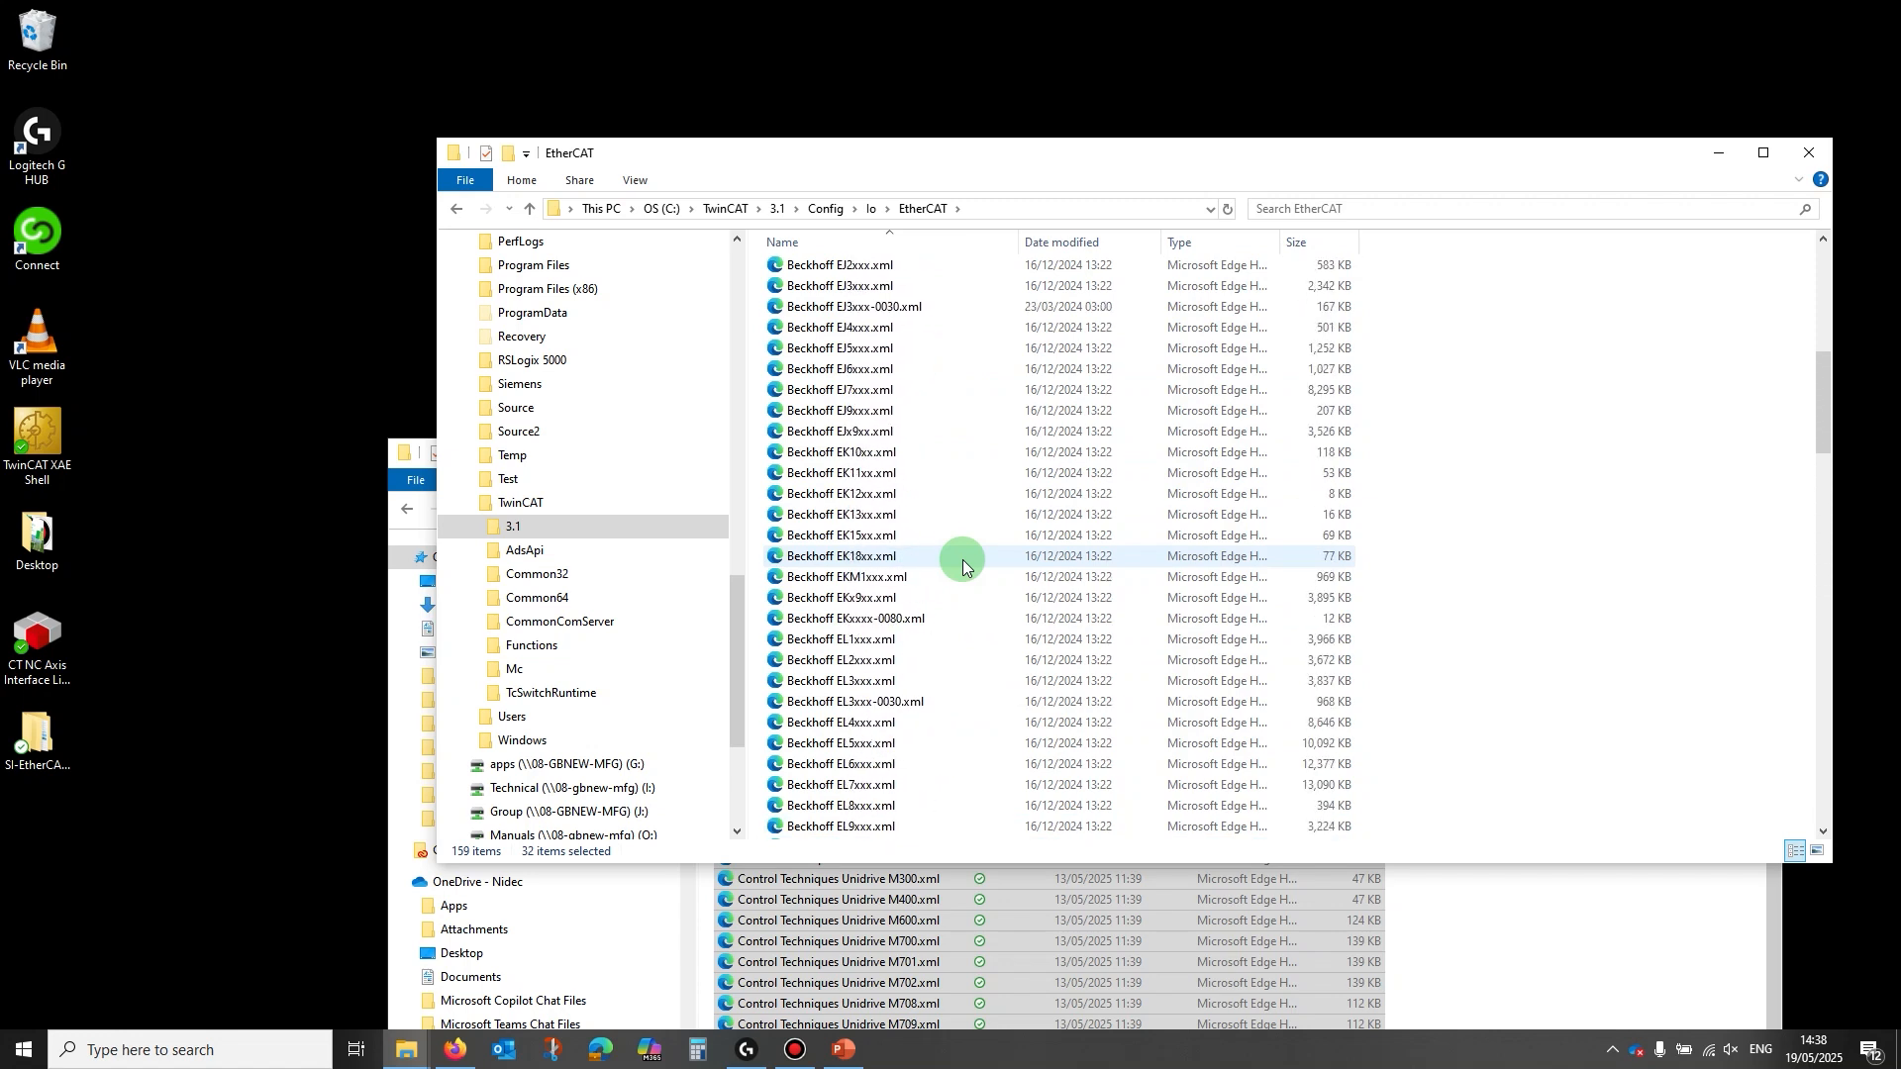
left_click(1809, 153)
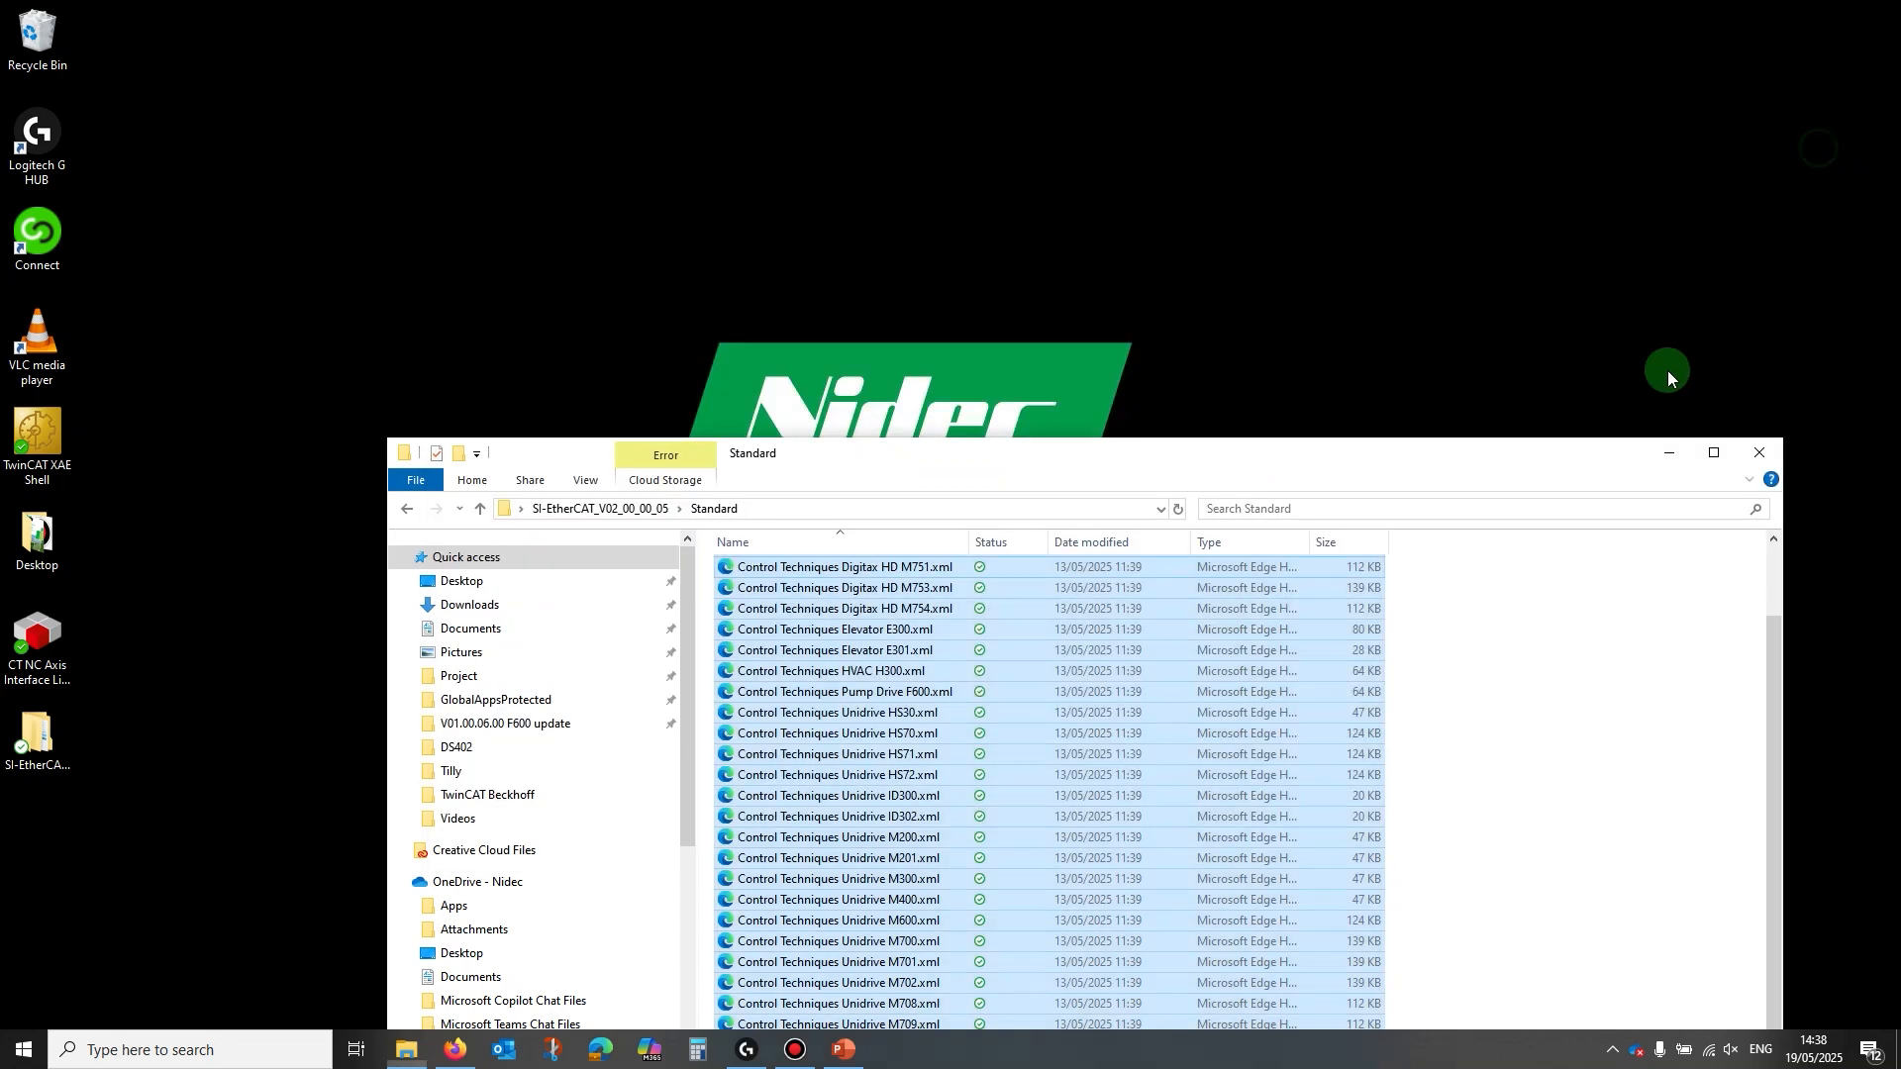
left_click(1759, 453)
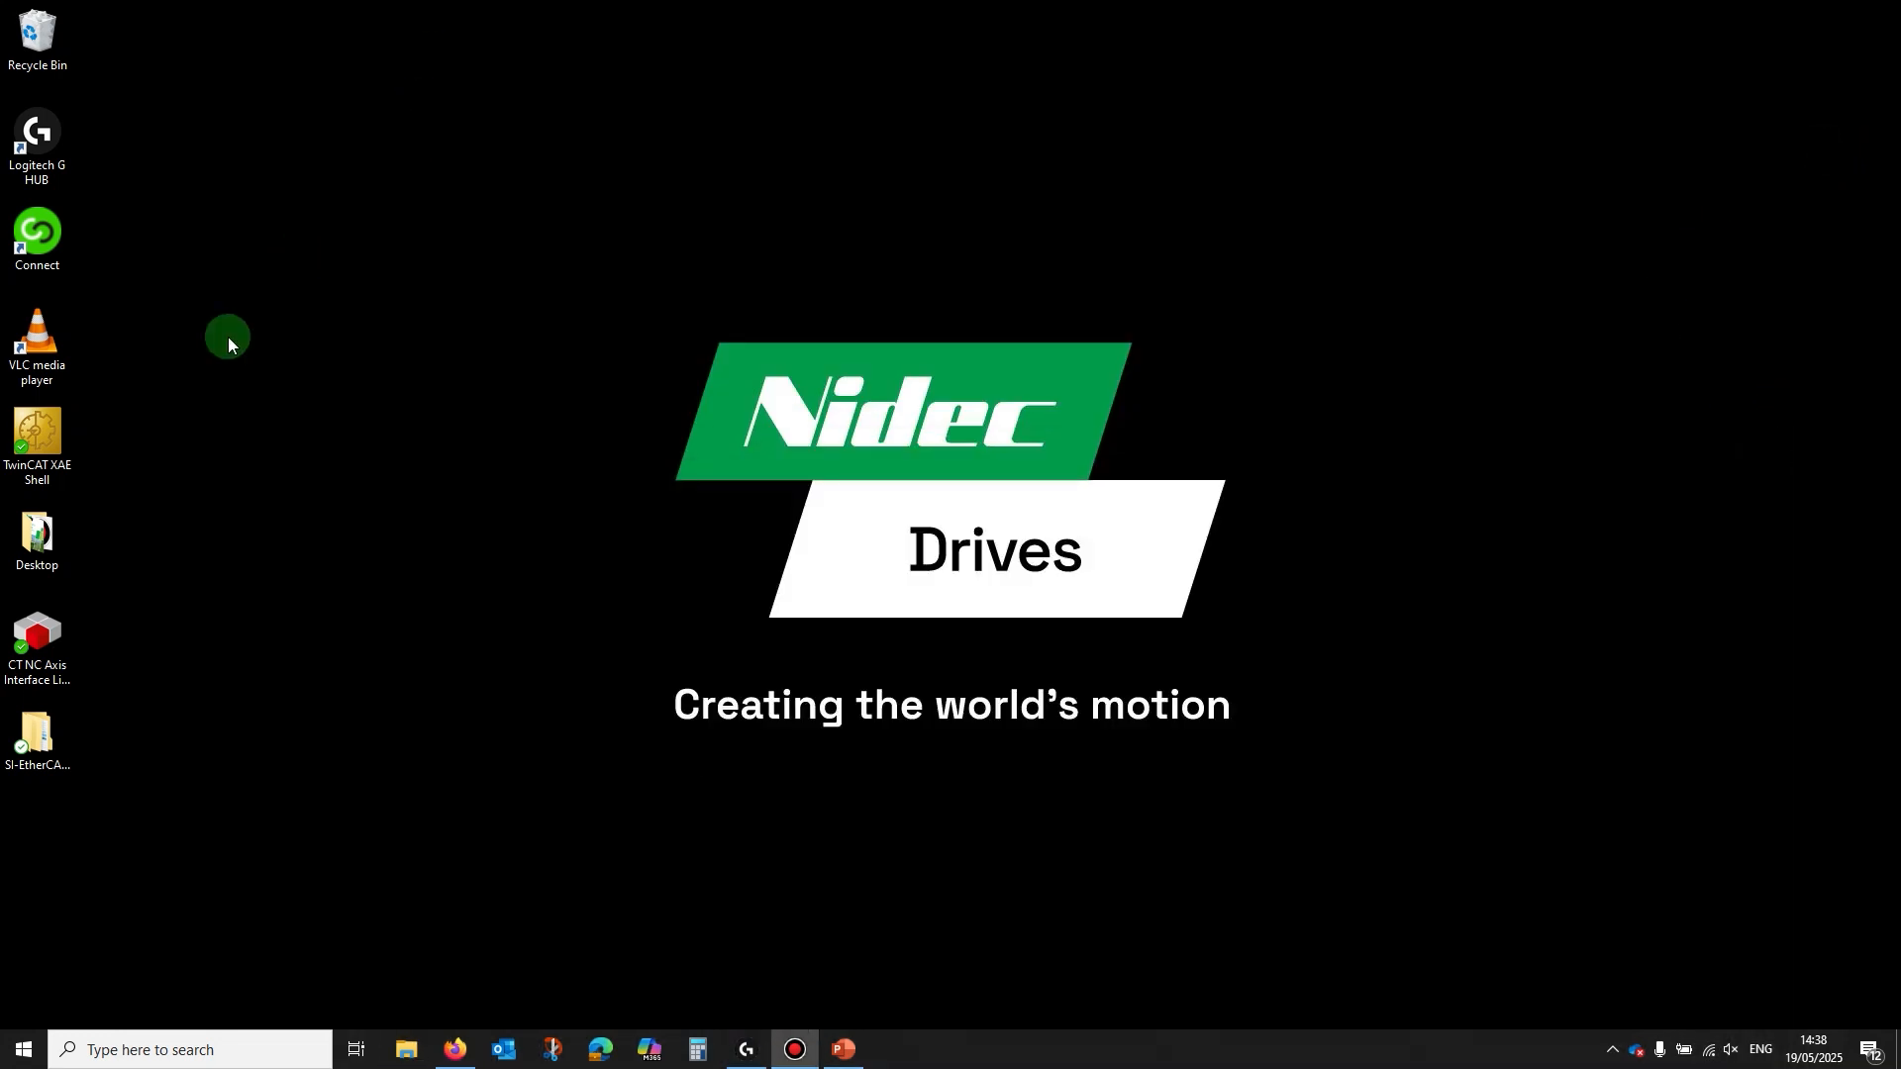
- Switch to TwinCAT XAE Shell and create a new TwinCAT XAE project named "Get Going TwinCAT"
double_click(40, 432)
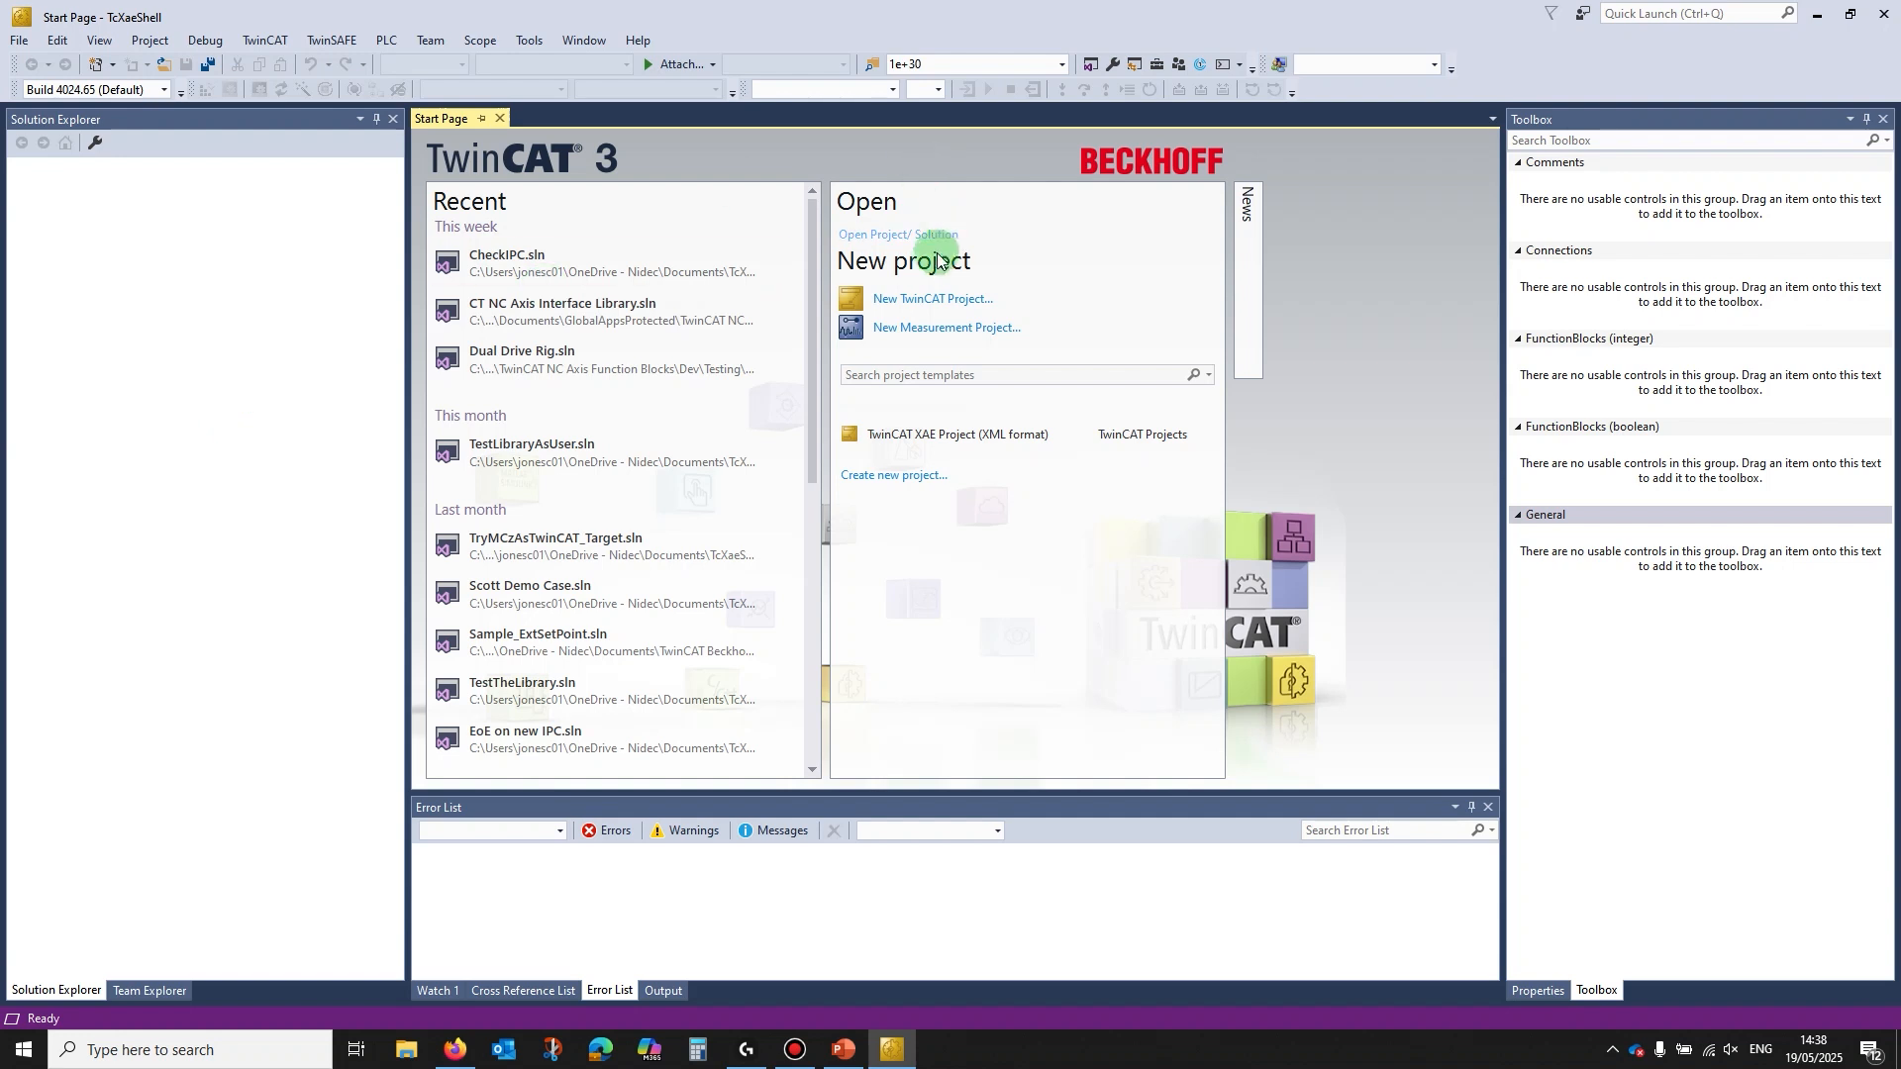
left_click(924, 301)
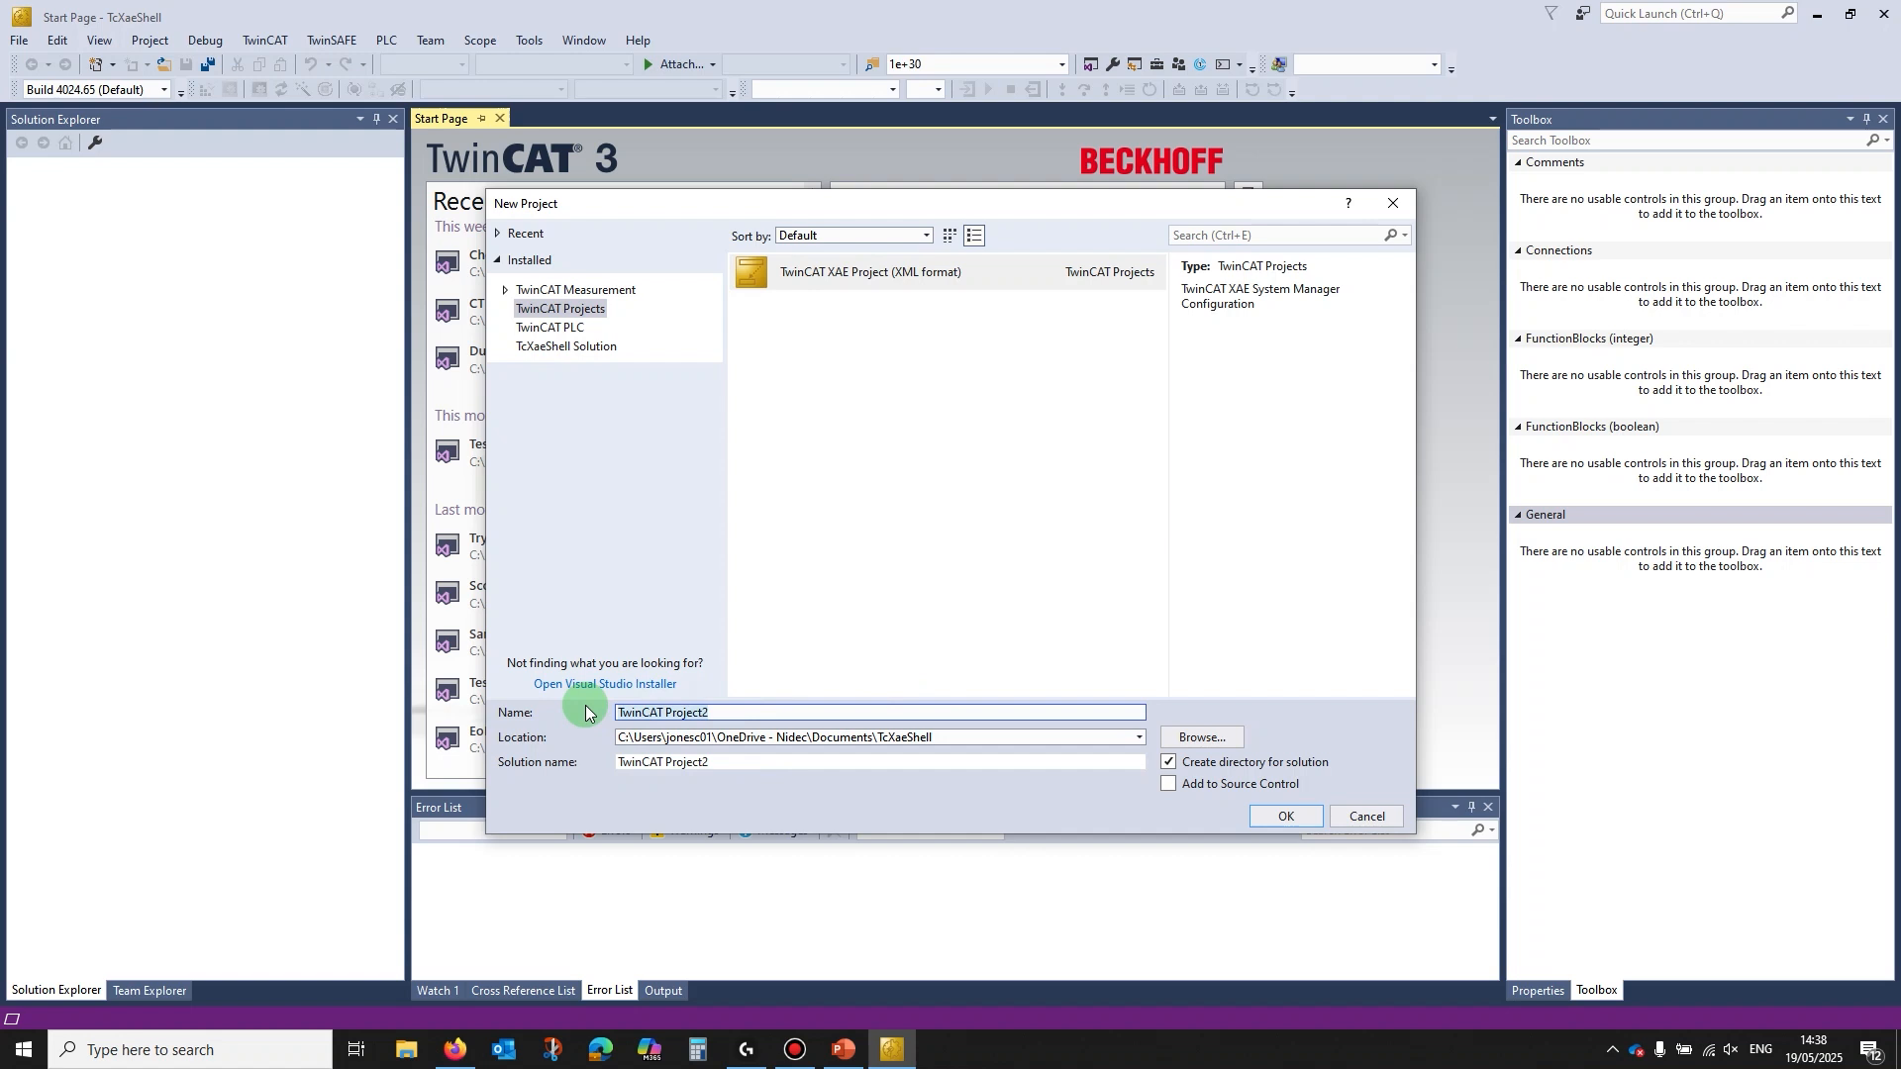
type("Get Going TwinCAT")
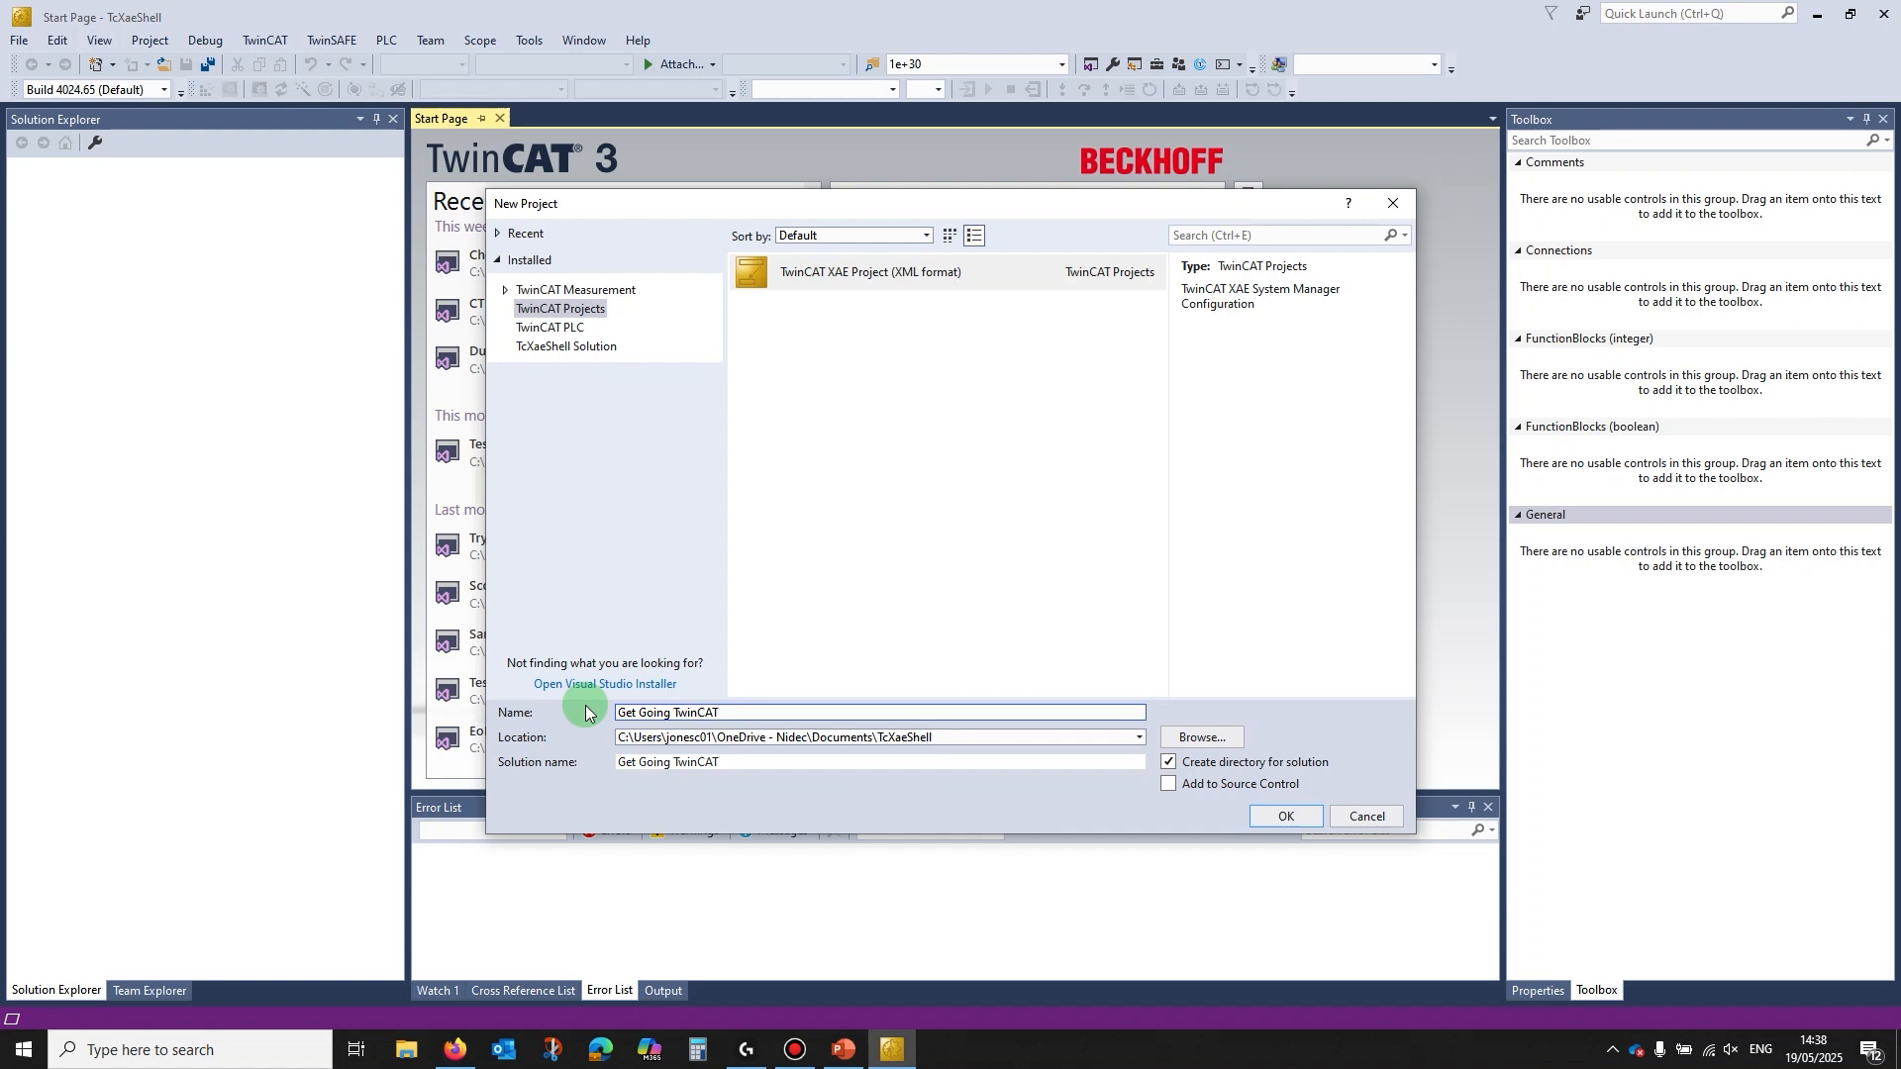
left_click(726, 713)
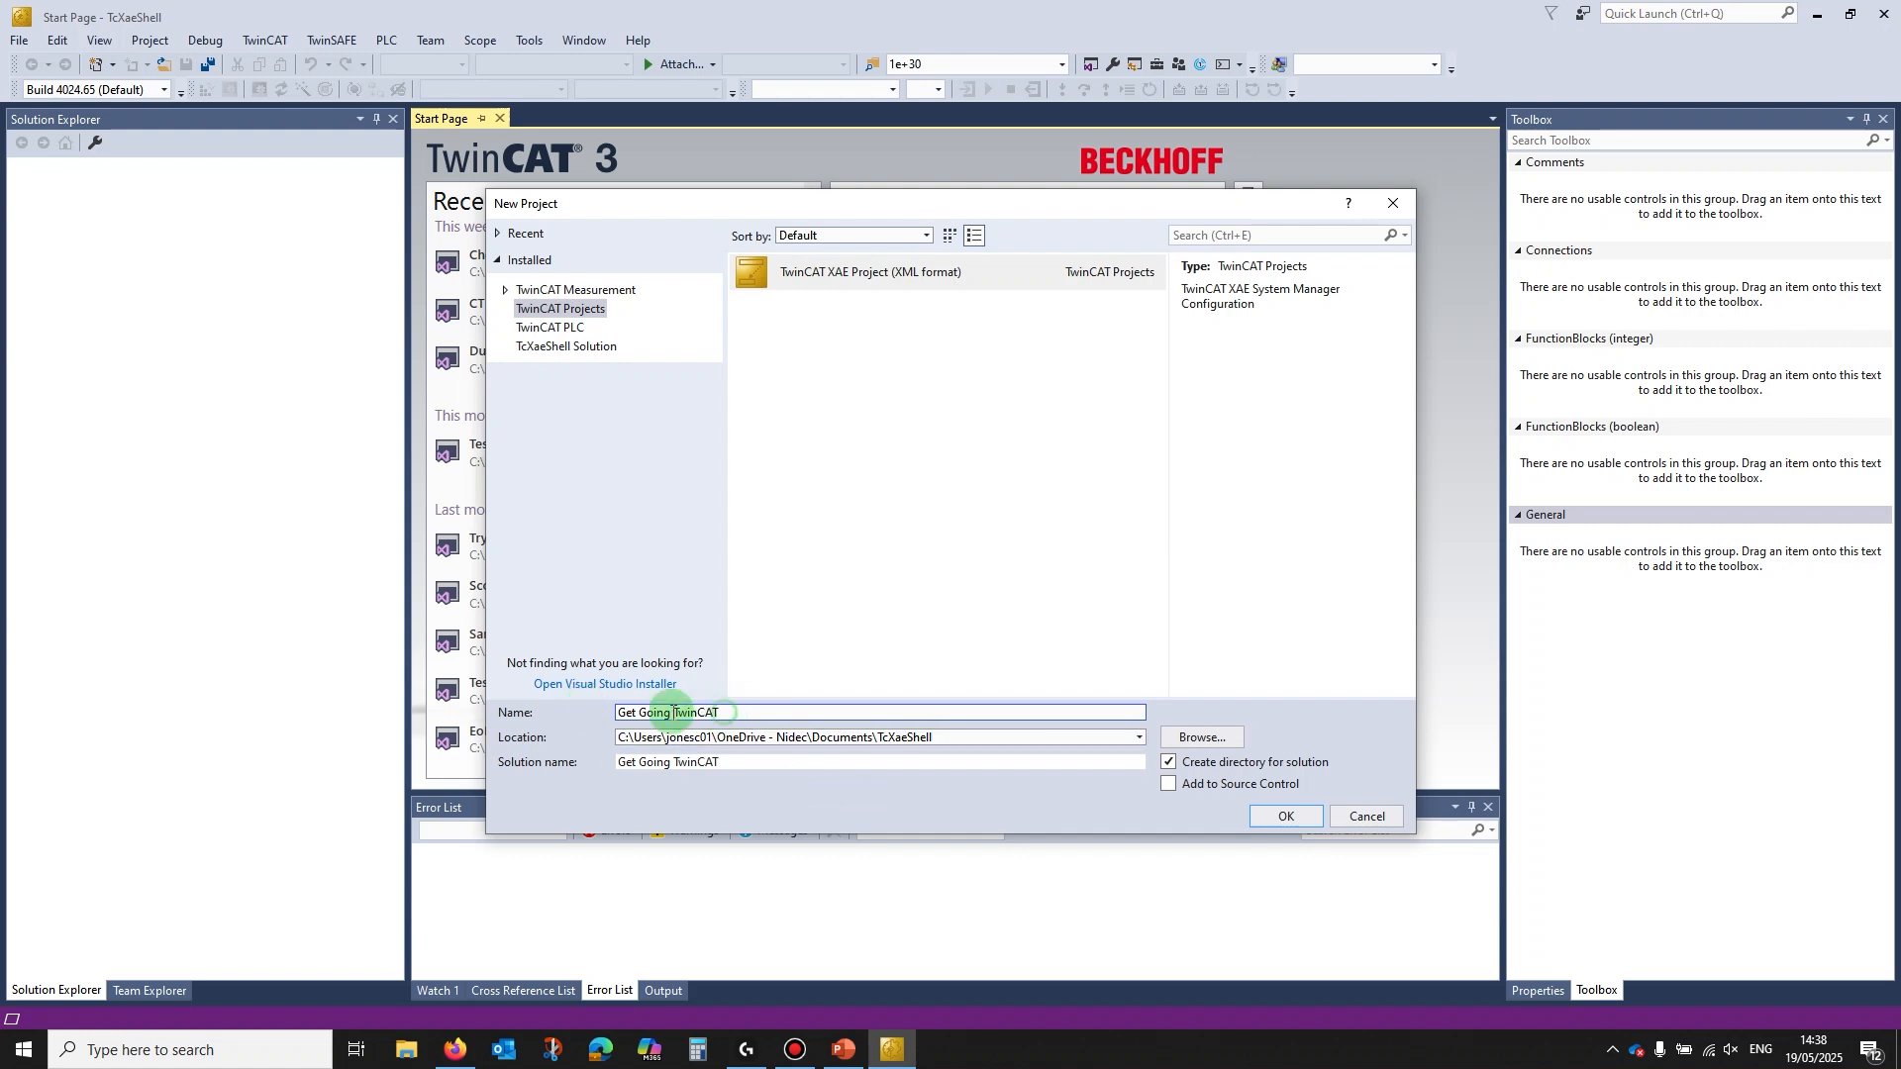
left_click_drag(673, 713, 607, 721)
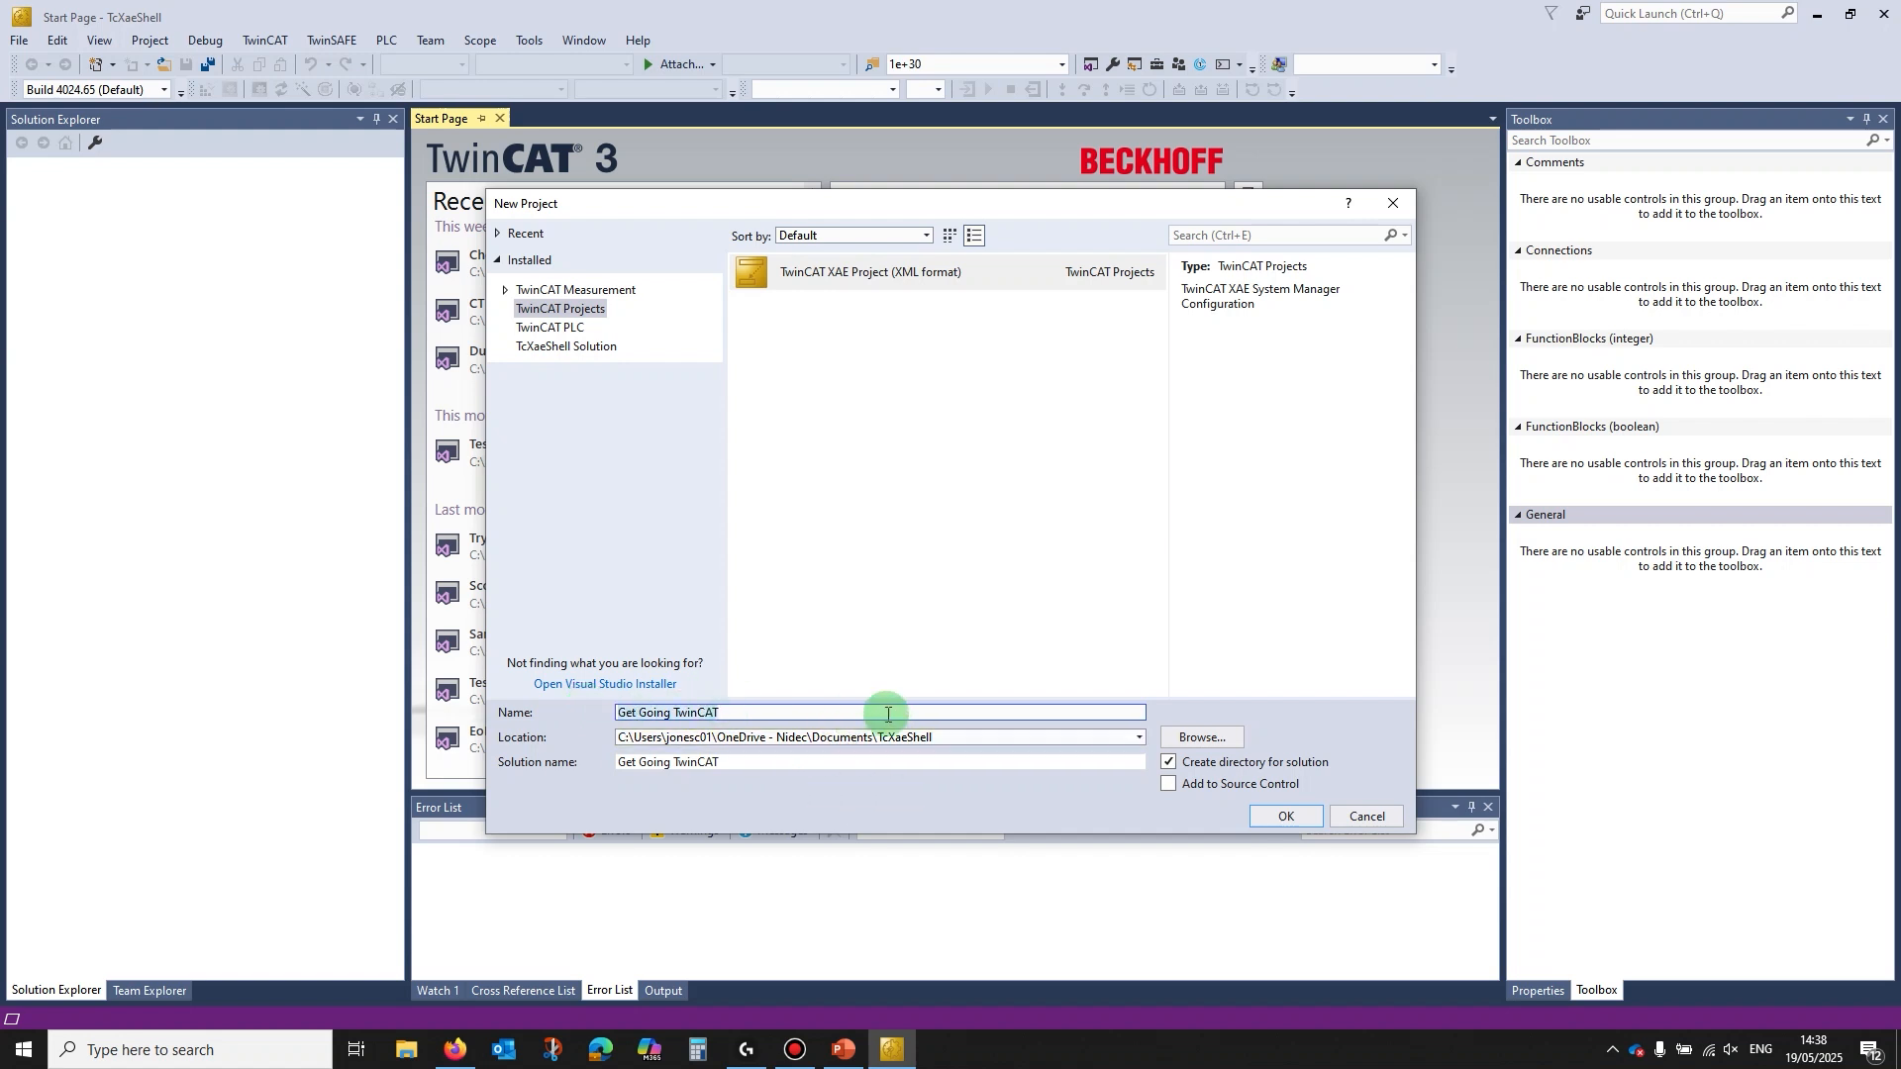
left_click(1280, 818)
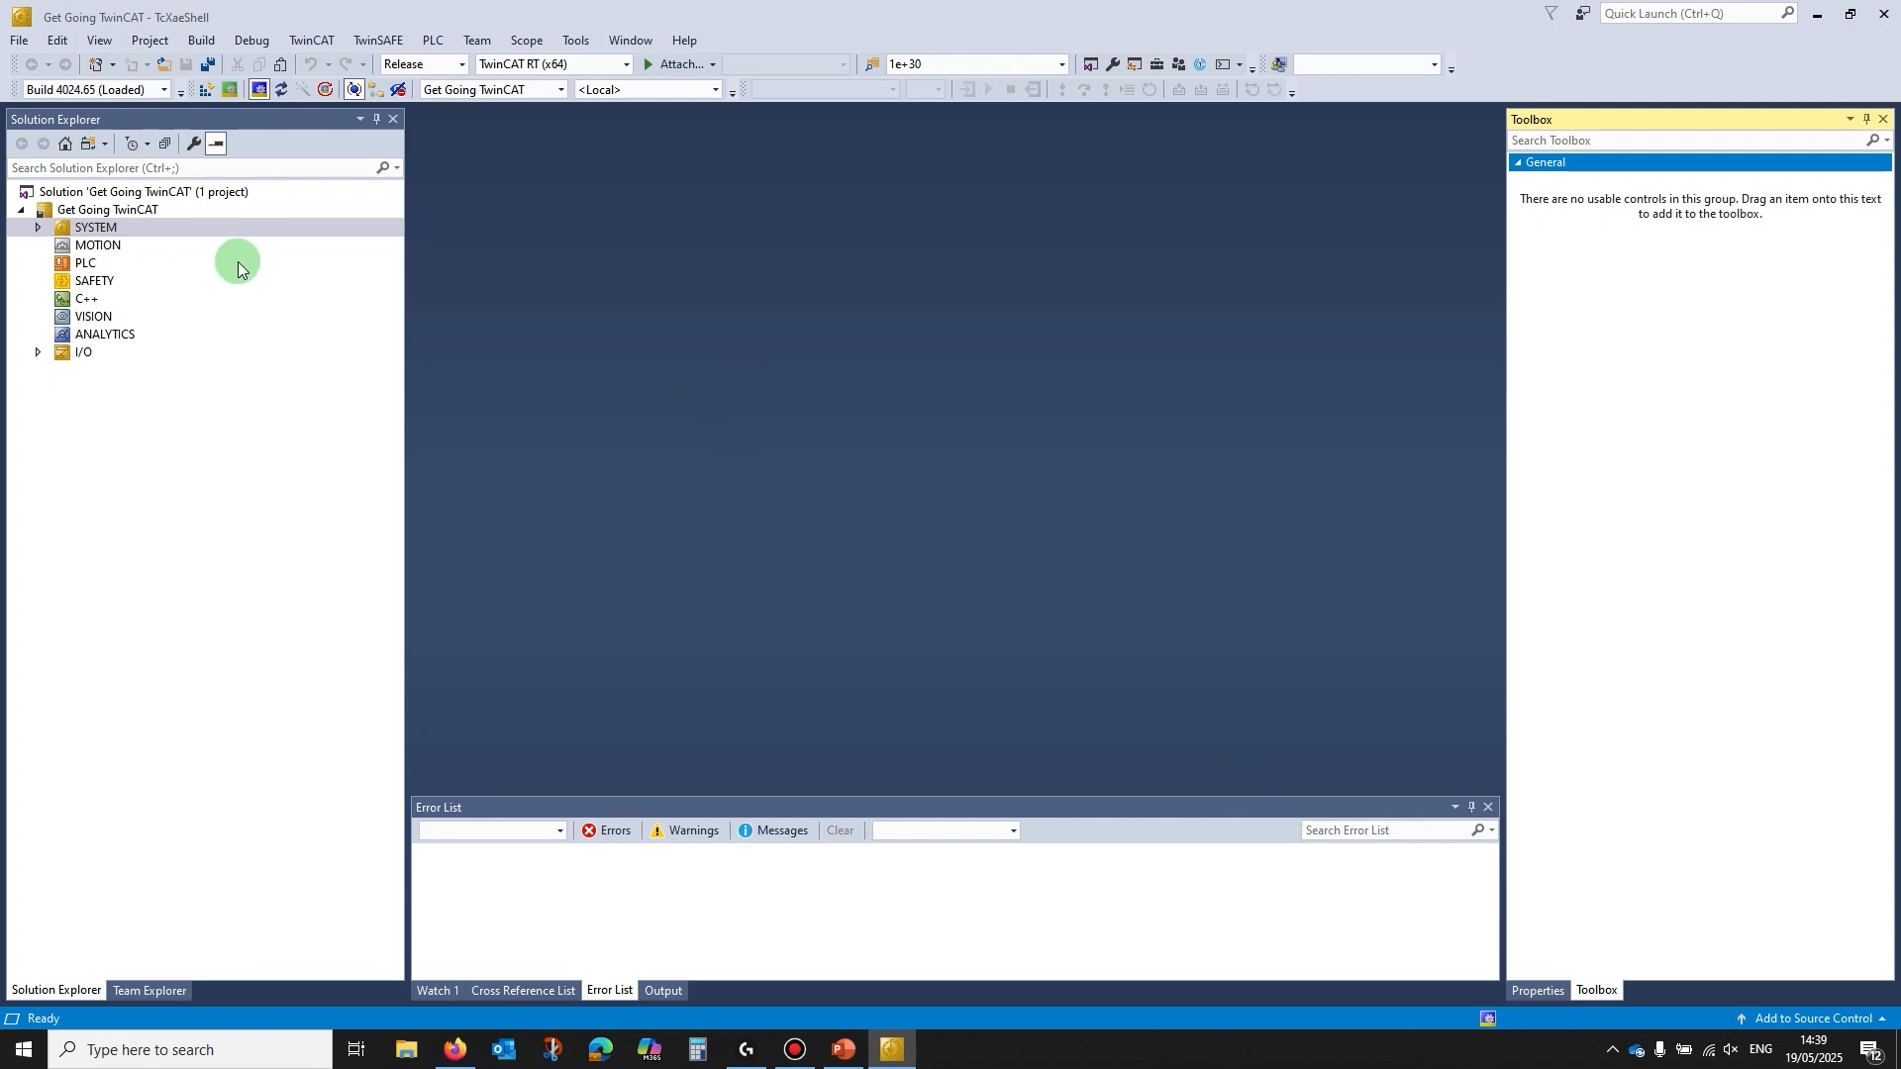
- Hide the SAFETY, C++, VISION and ANALYTICS nodes from the project tree
right_click(101, 286)
left_click(176, 364)
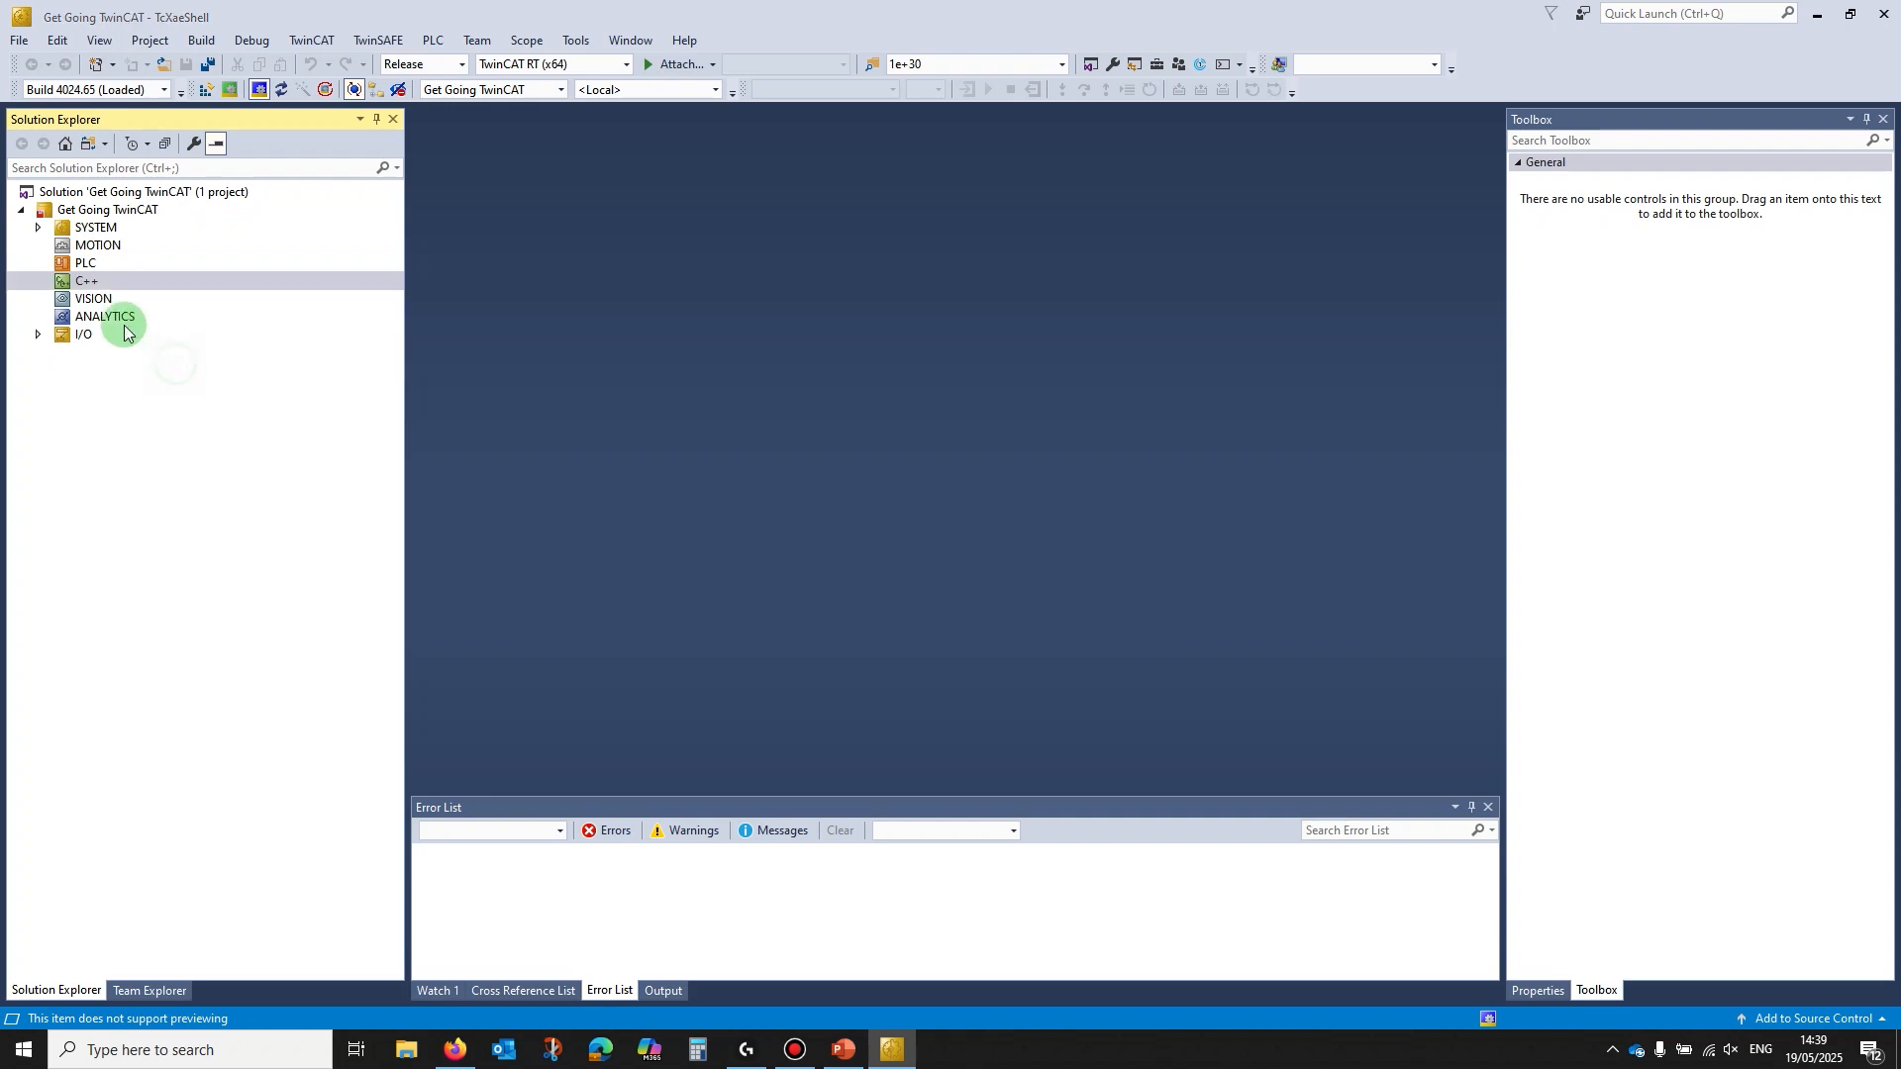
right_click(91, 283)
left_click(167, 364)
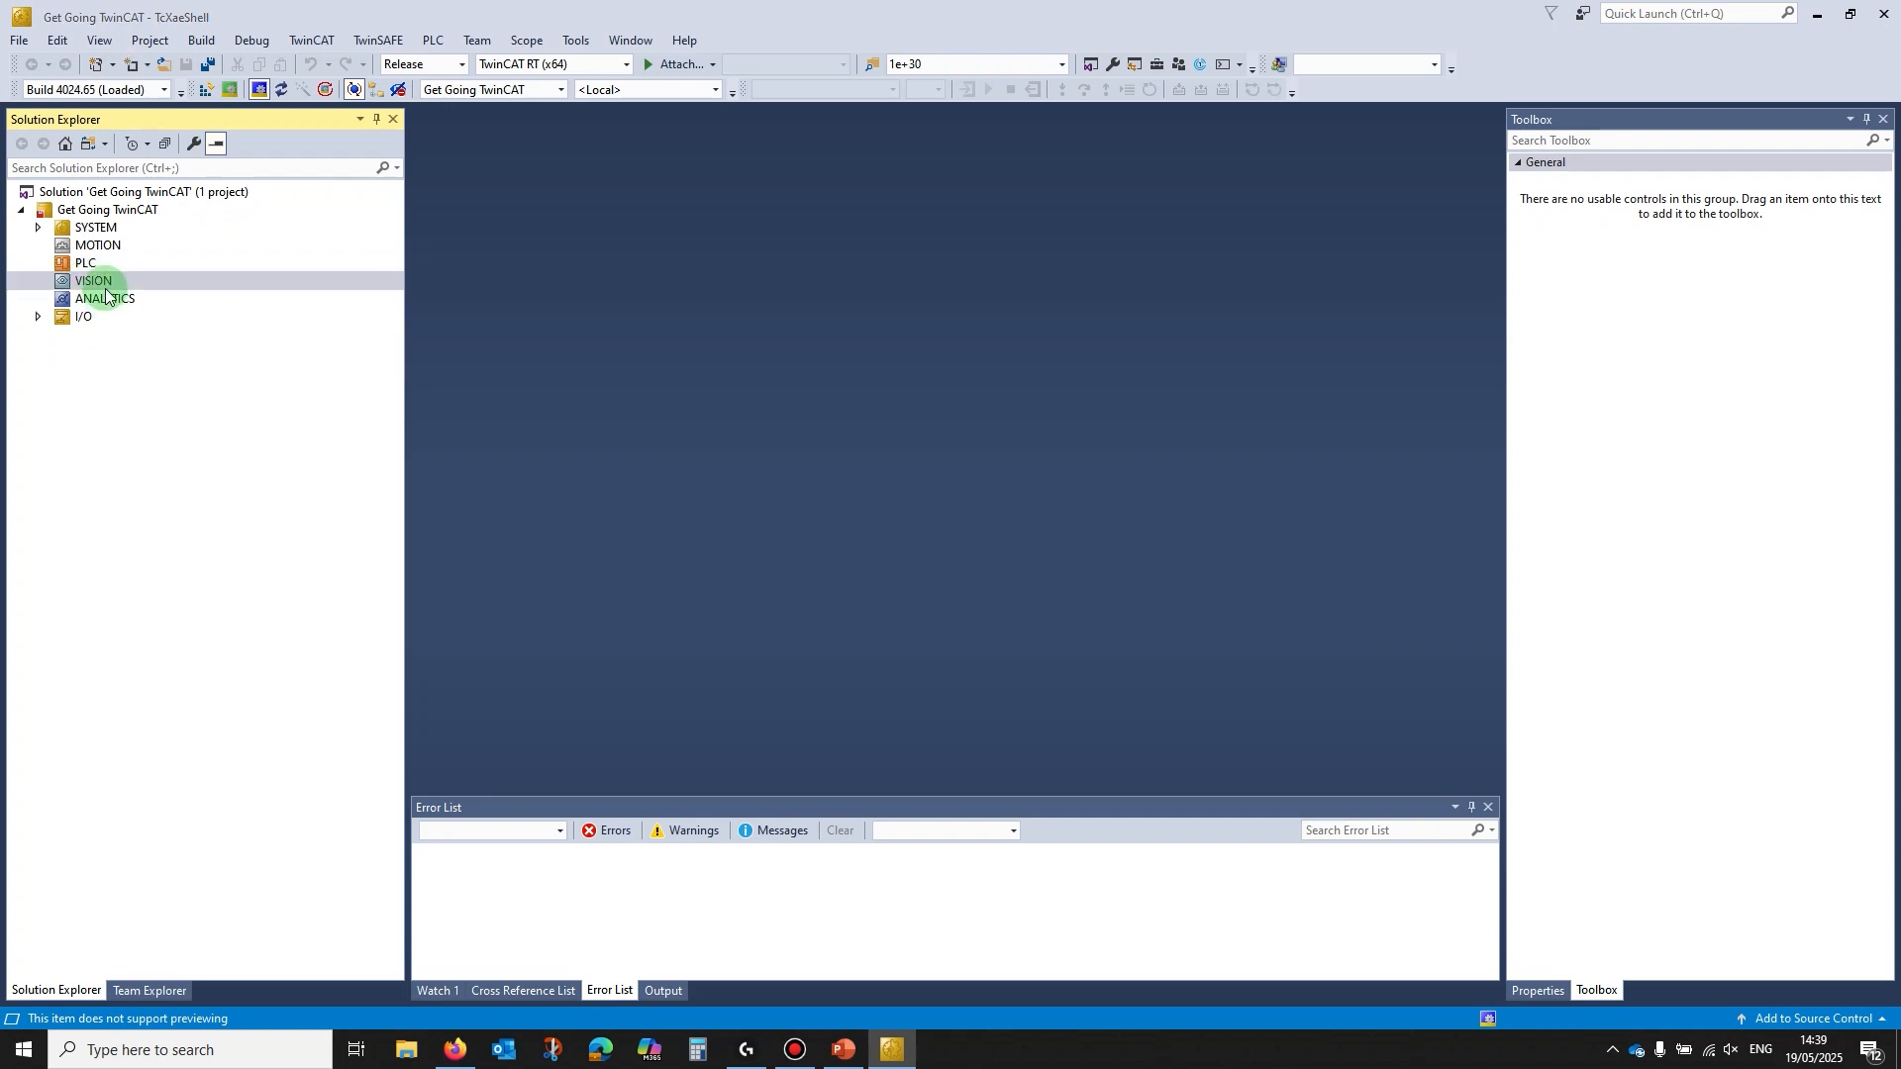
right_click(106, 290)
left_click(169, 362)
right_click(114, 290)
left_click(192, 384)
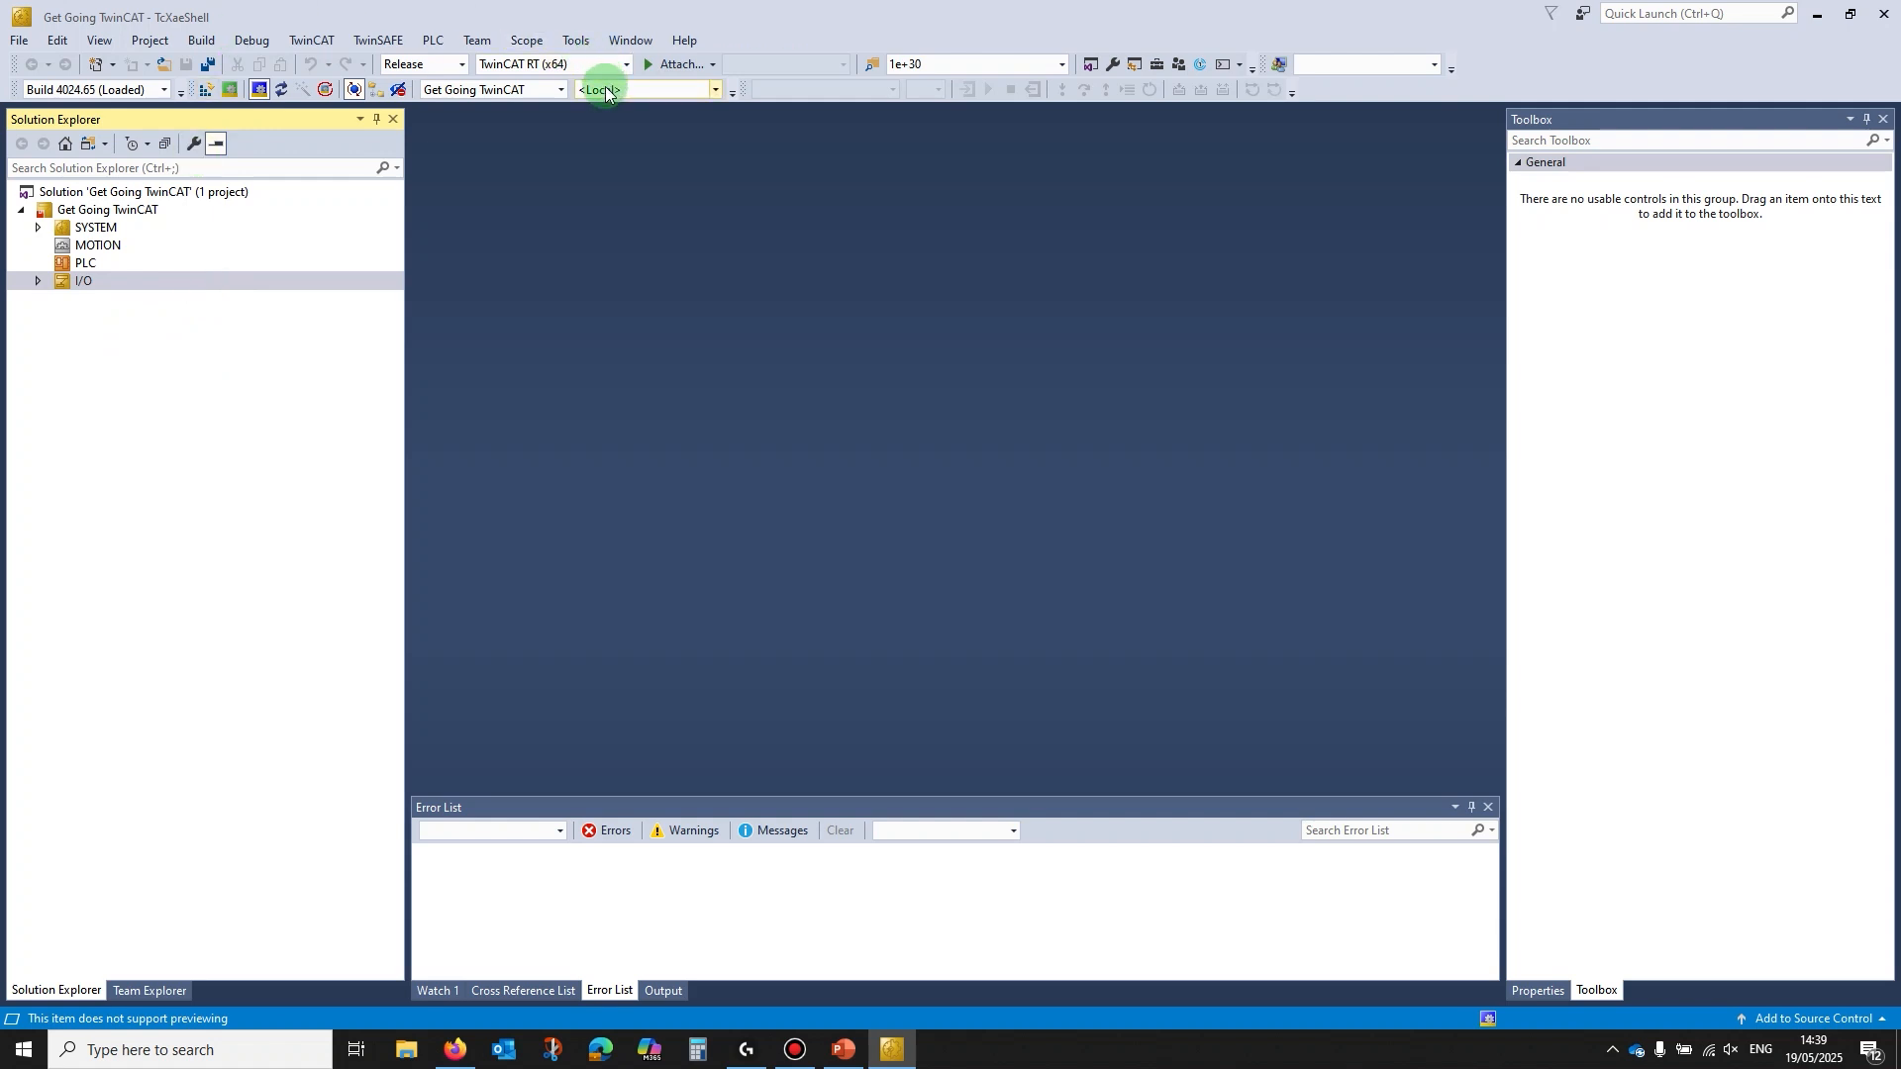
- View the Ethernet search dialog for adding a route, close it, and choose BTN-000TWZKB as the project's target system
left_click(715, 90)
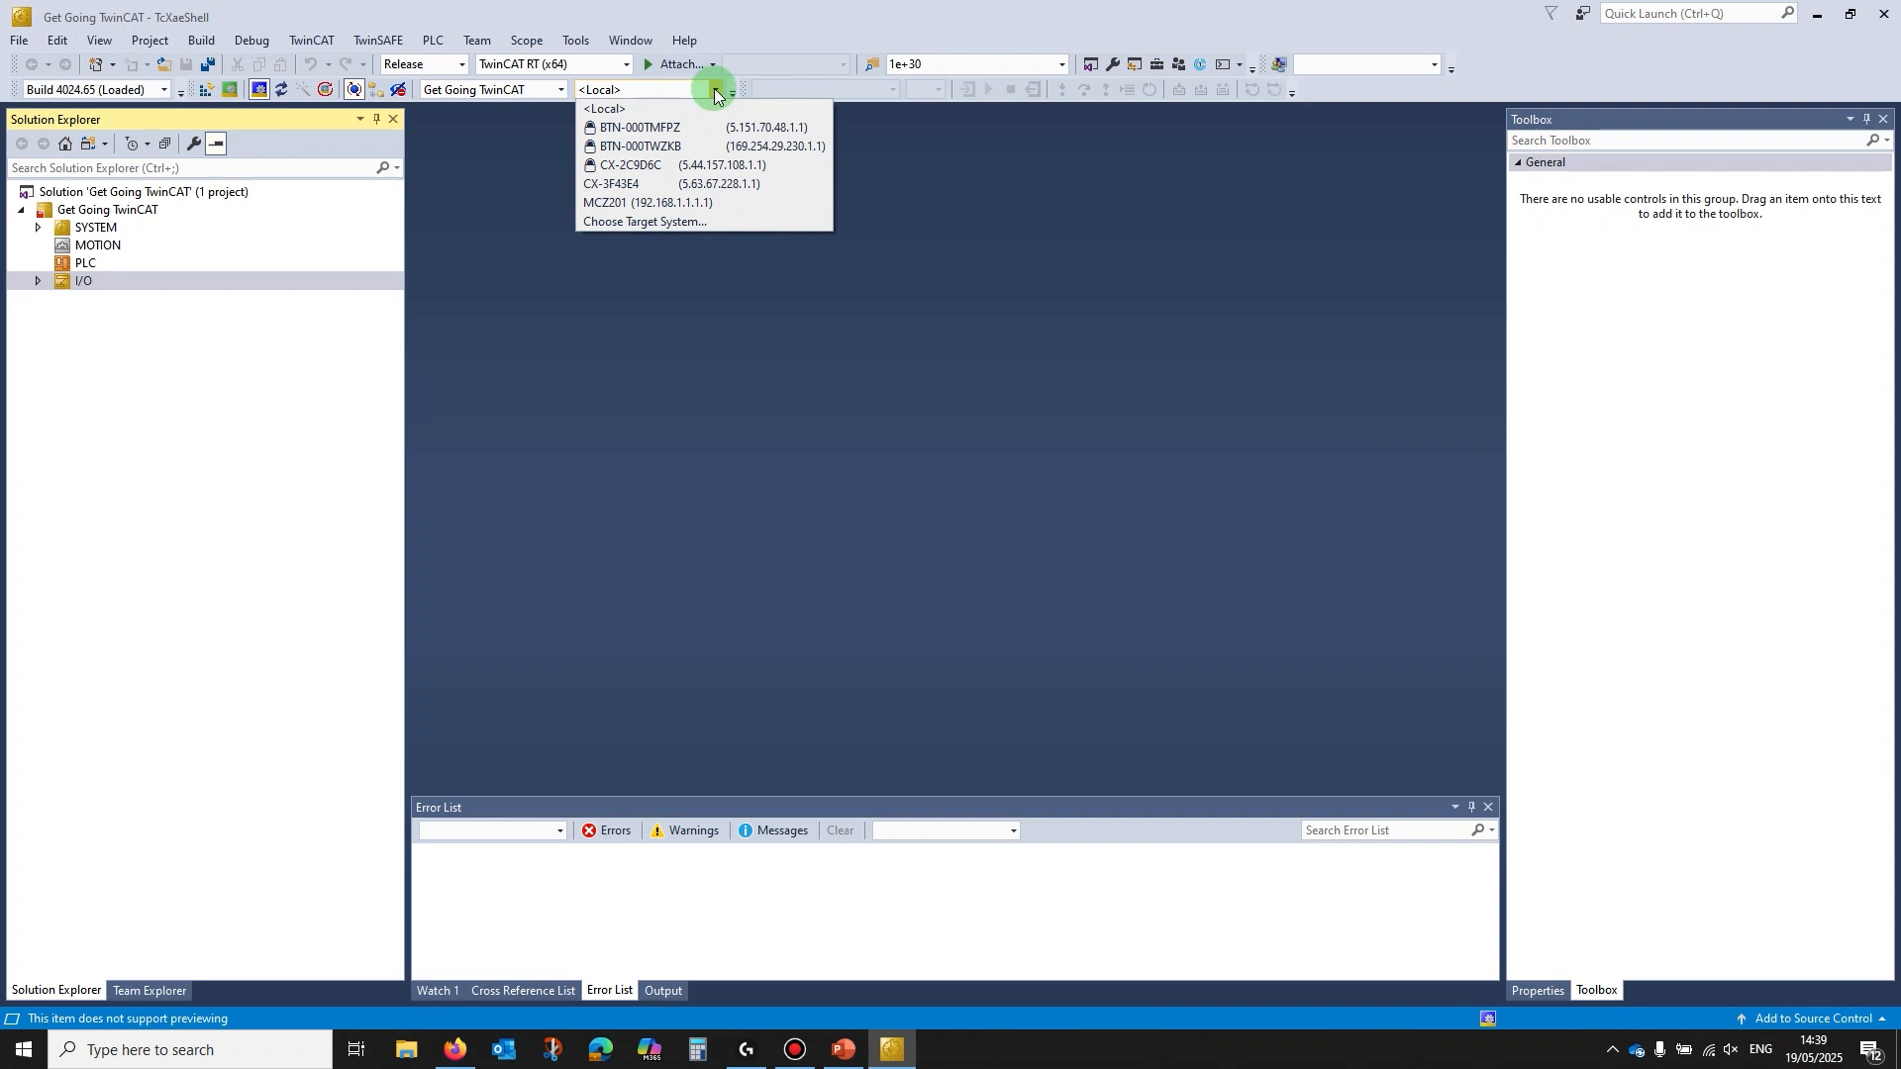
left_click(652, 222)
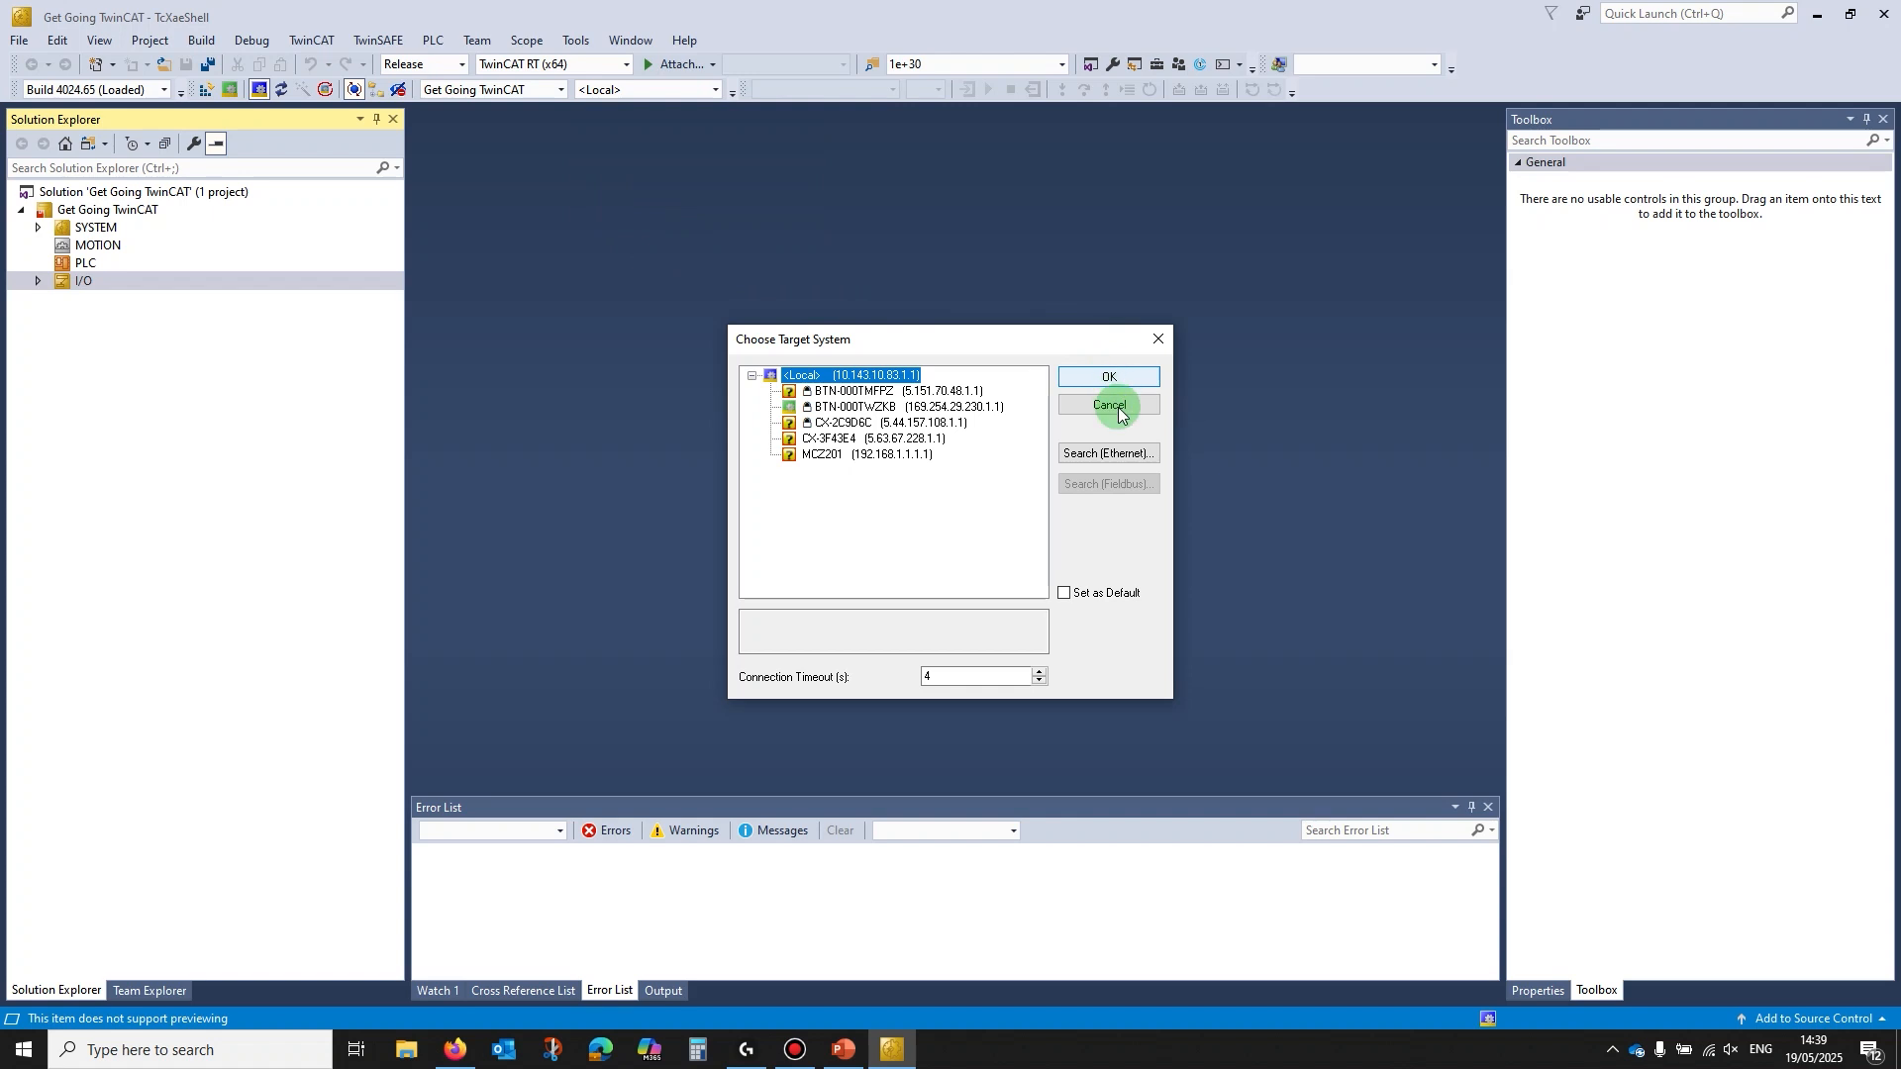
left_click(1097, 456)
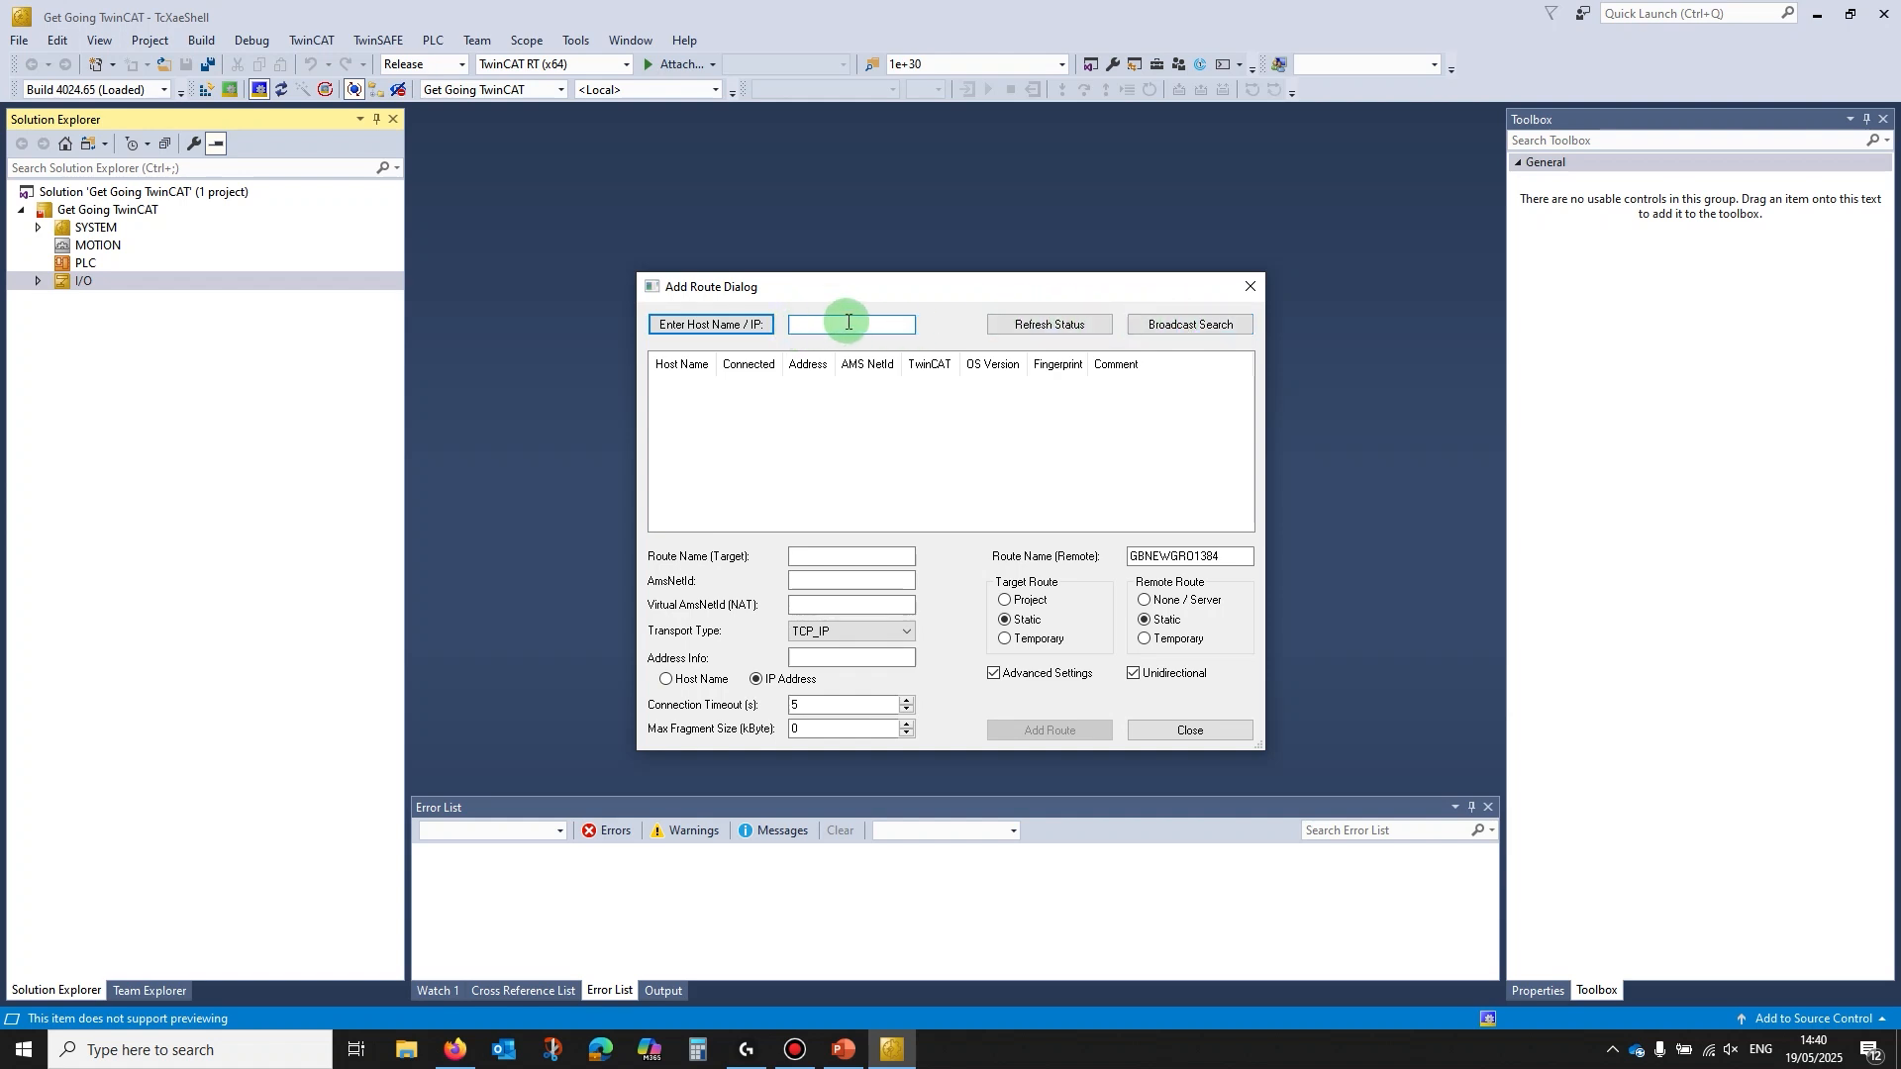
left_click(882, 326)
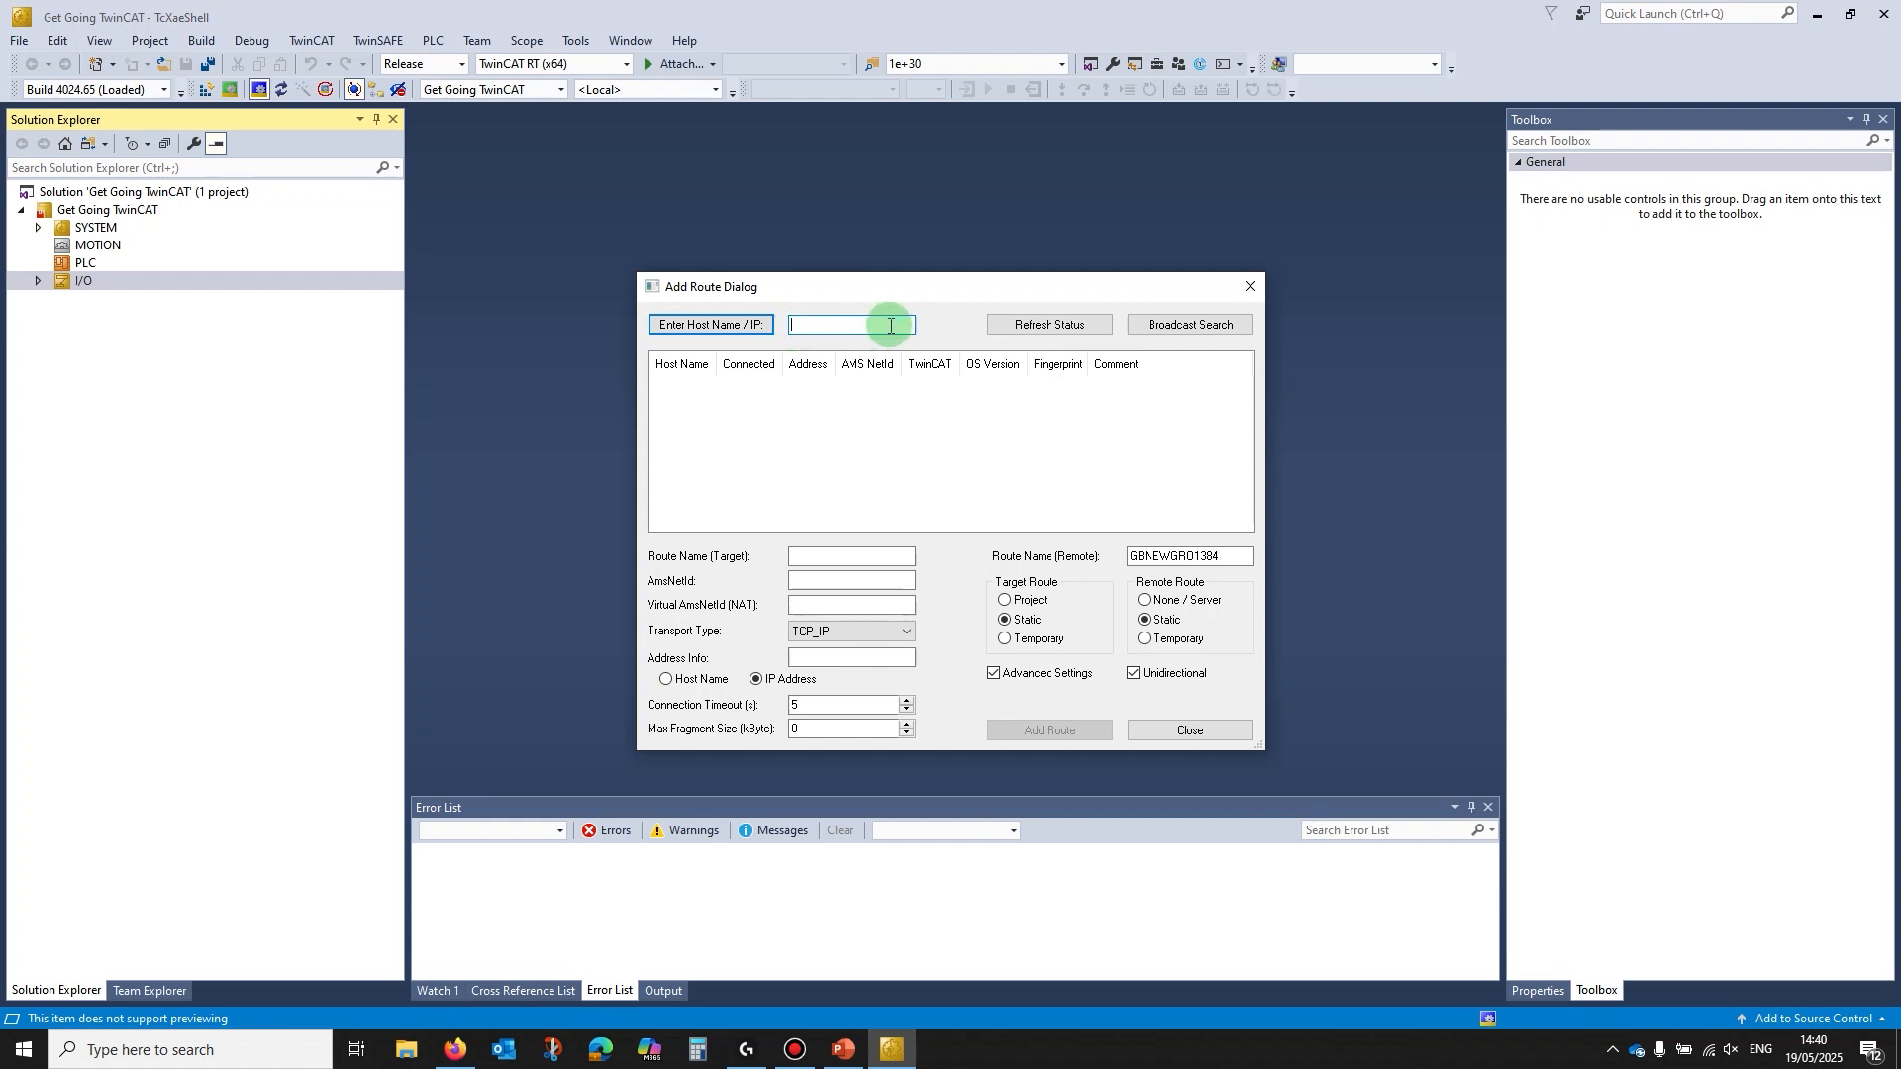
left_click(1177, 737)
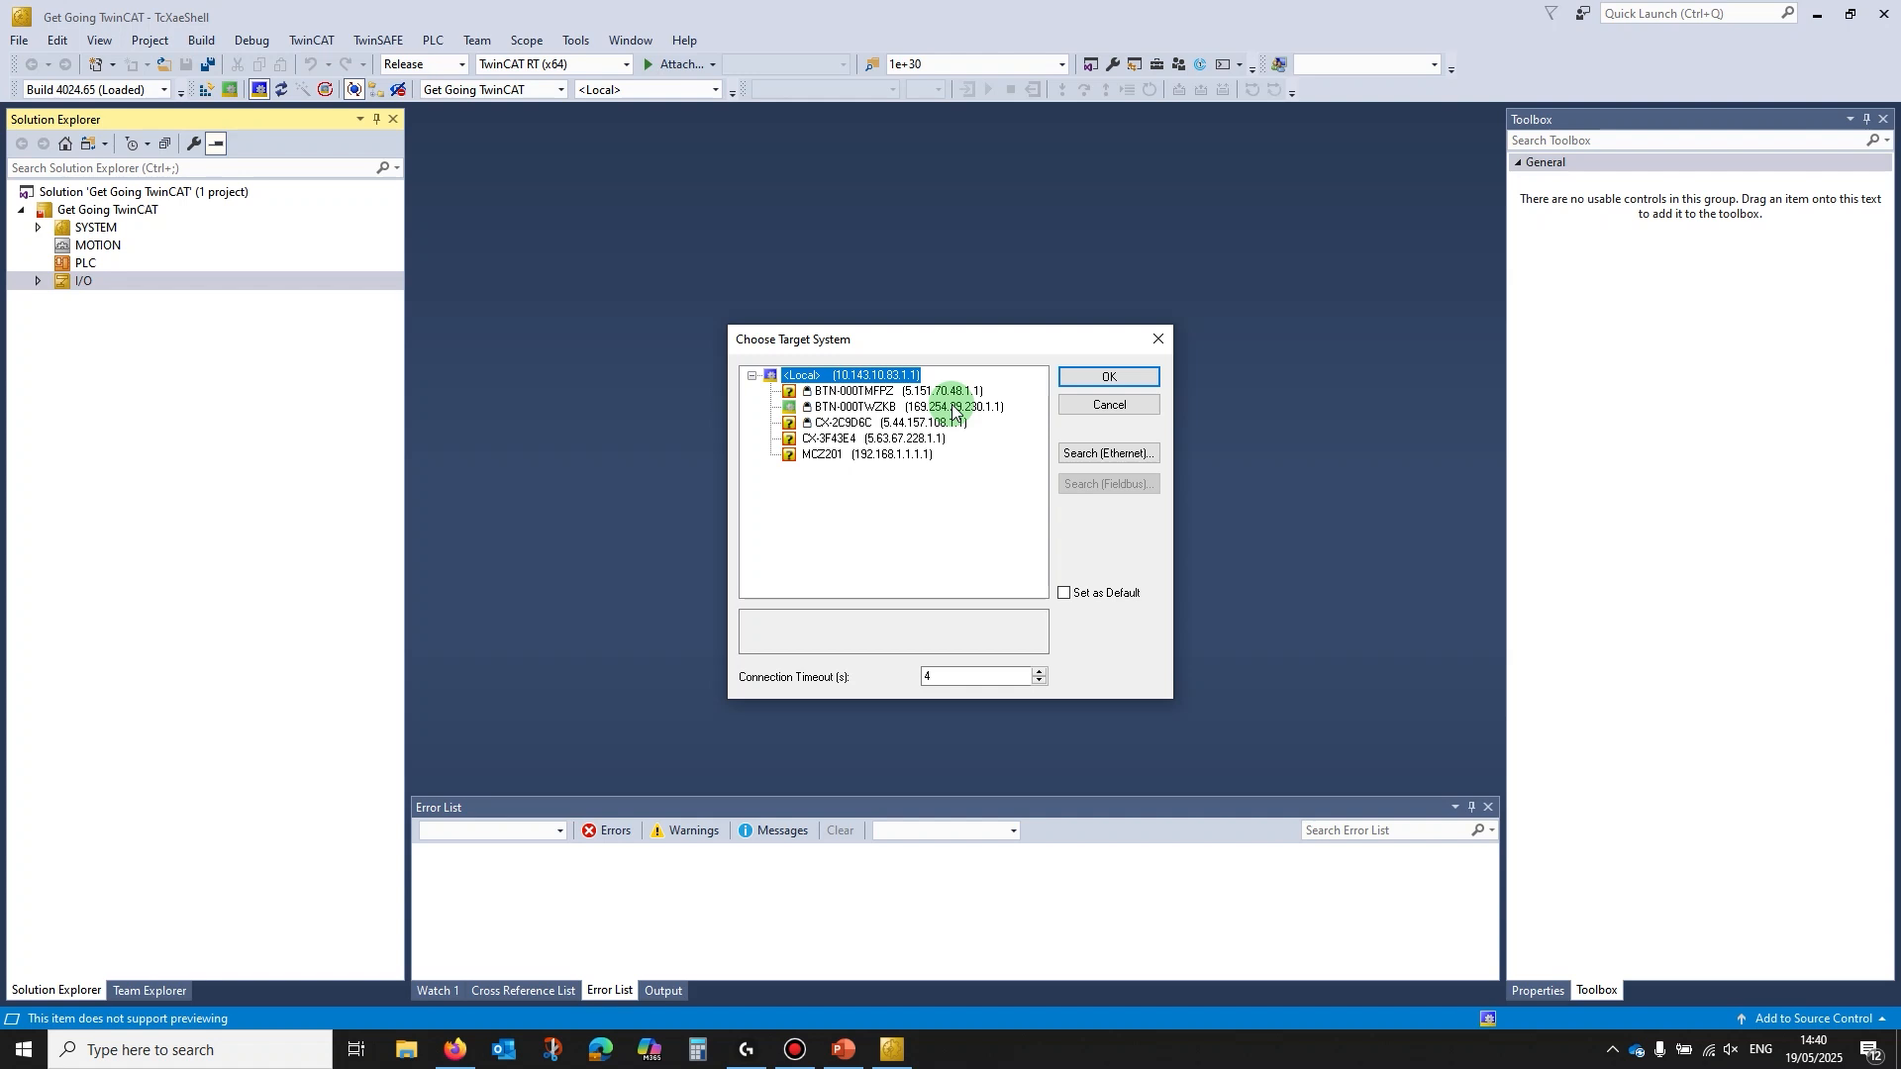
left_click(952, 408)
left_click(1111, 377)
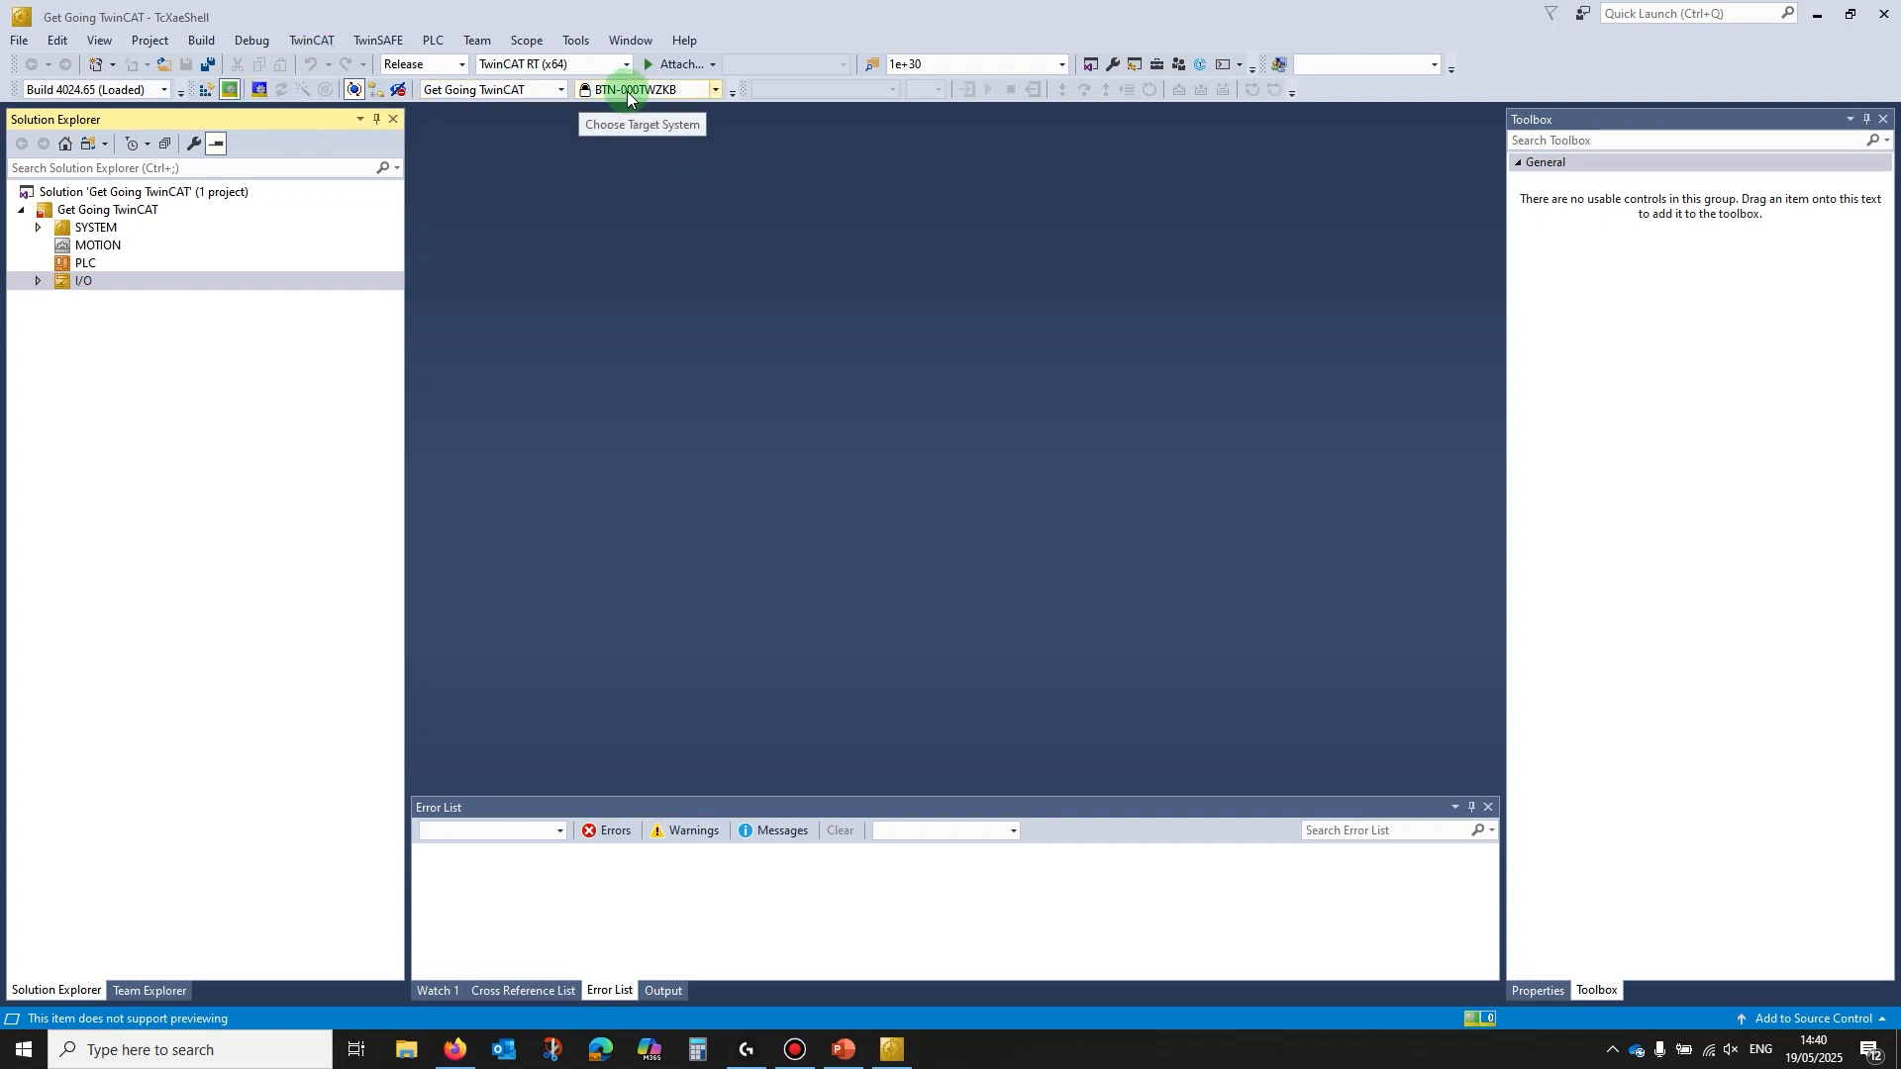
- Restart TwinCAT in Config Mode, then scan the I/O Devices node and add Device 2 (EtherCAT) to the project
left_click(259, 89)
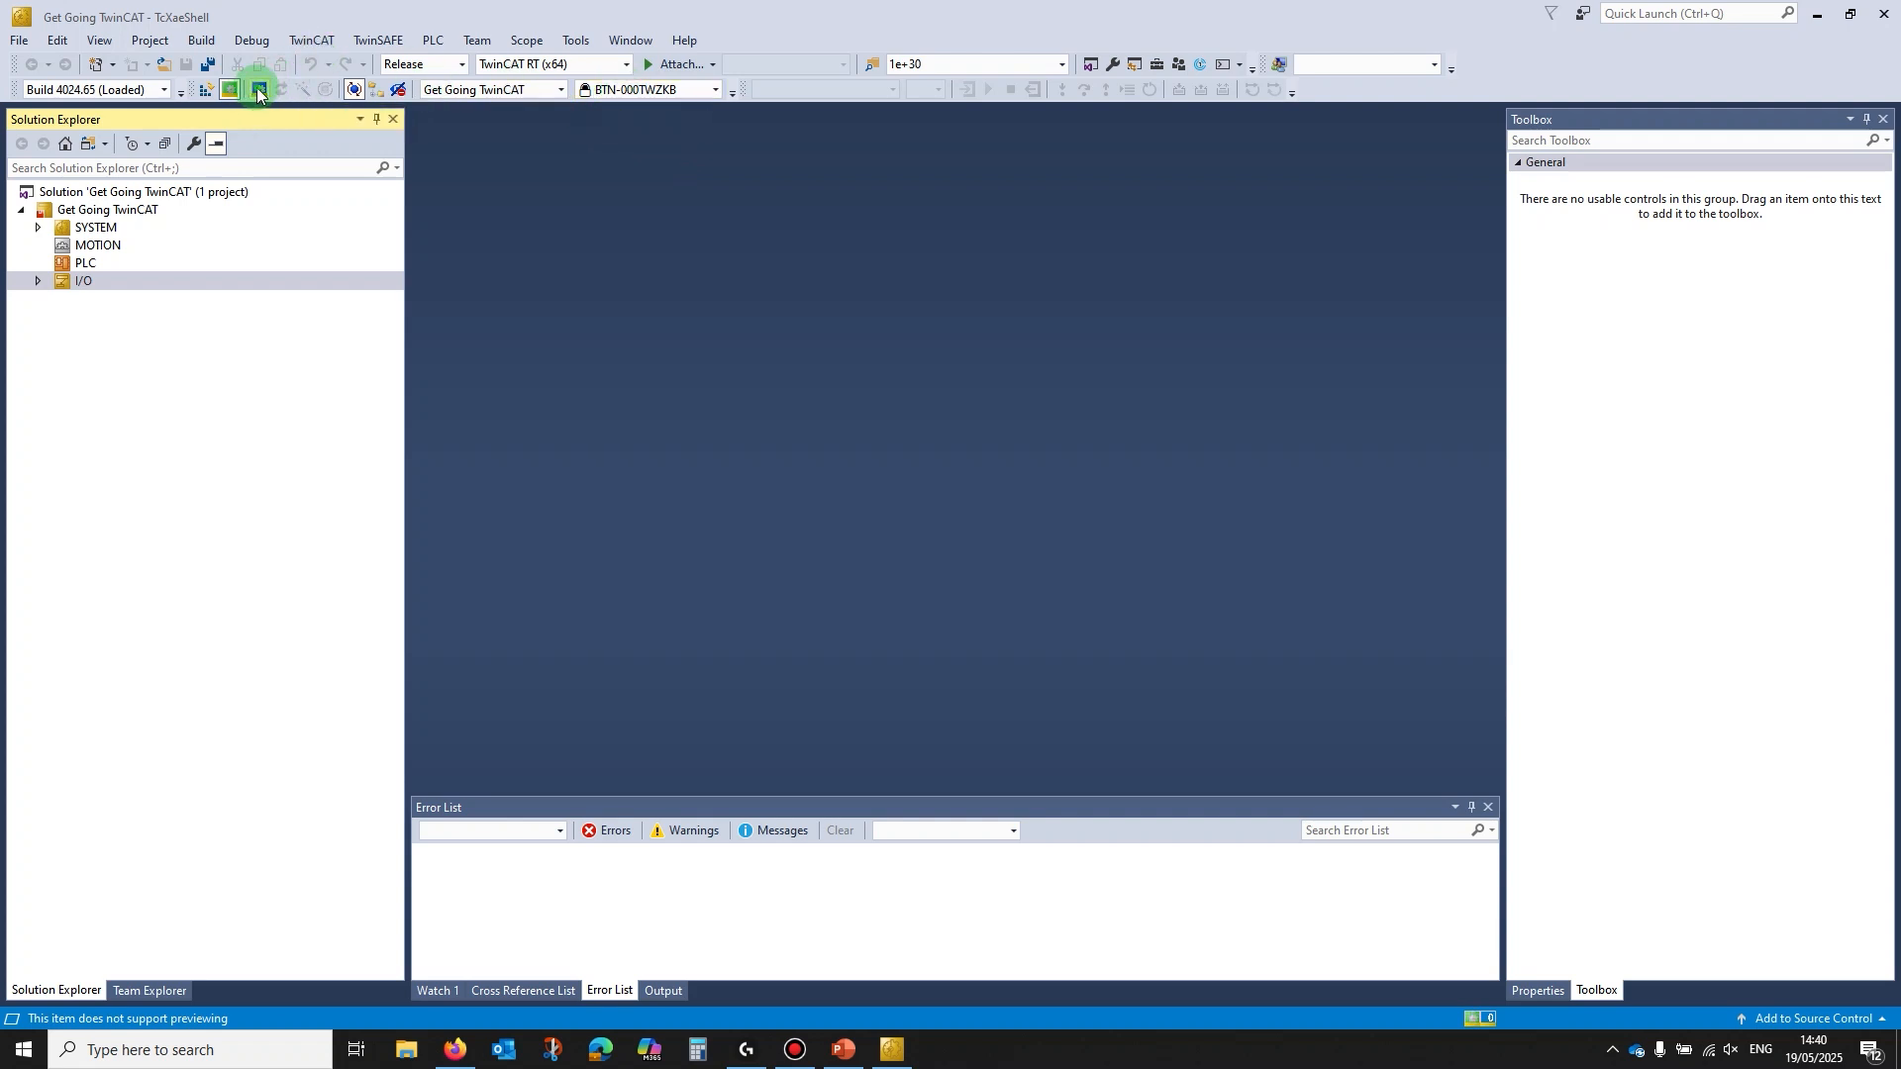
left_click(968, 595)
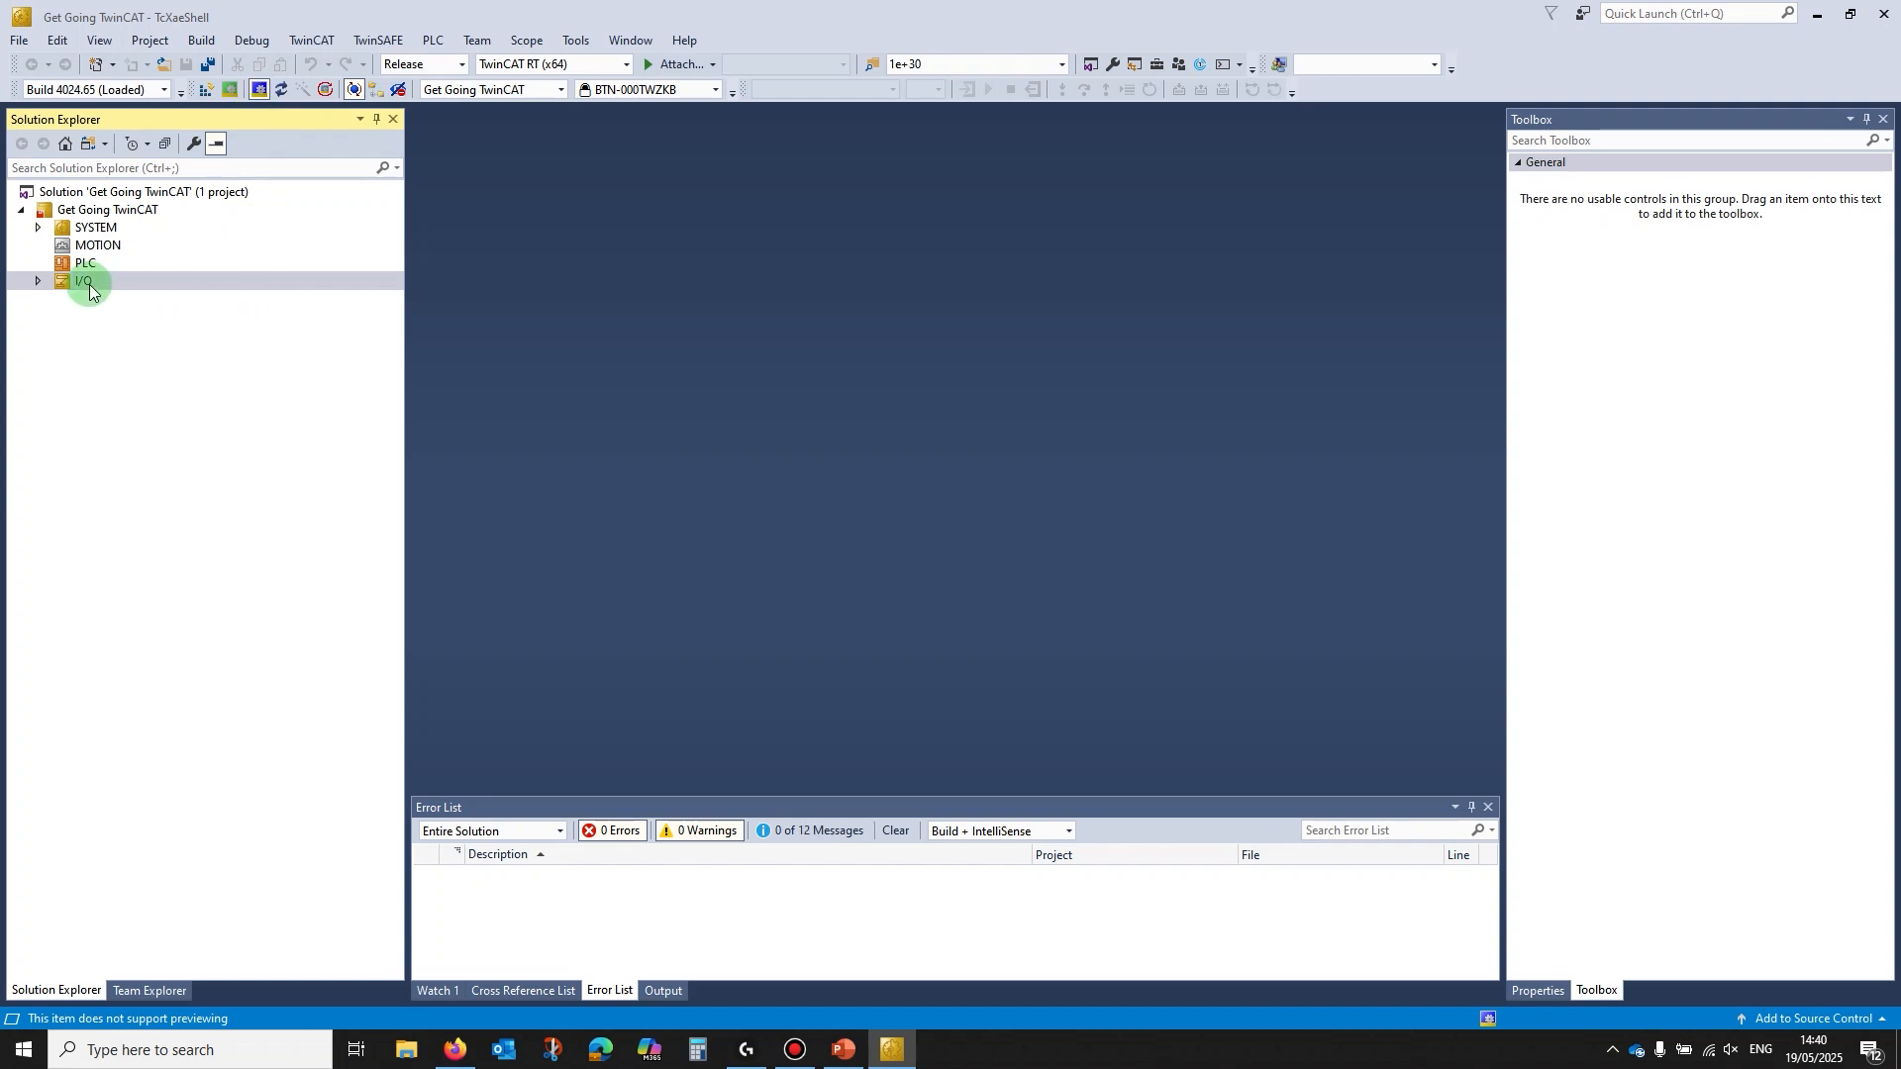
left_click(37, 281)
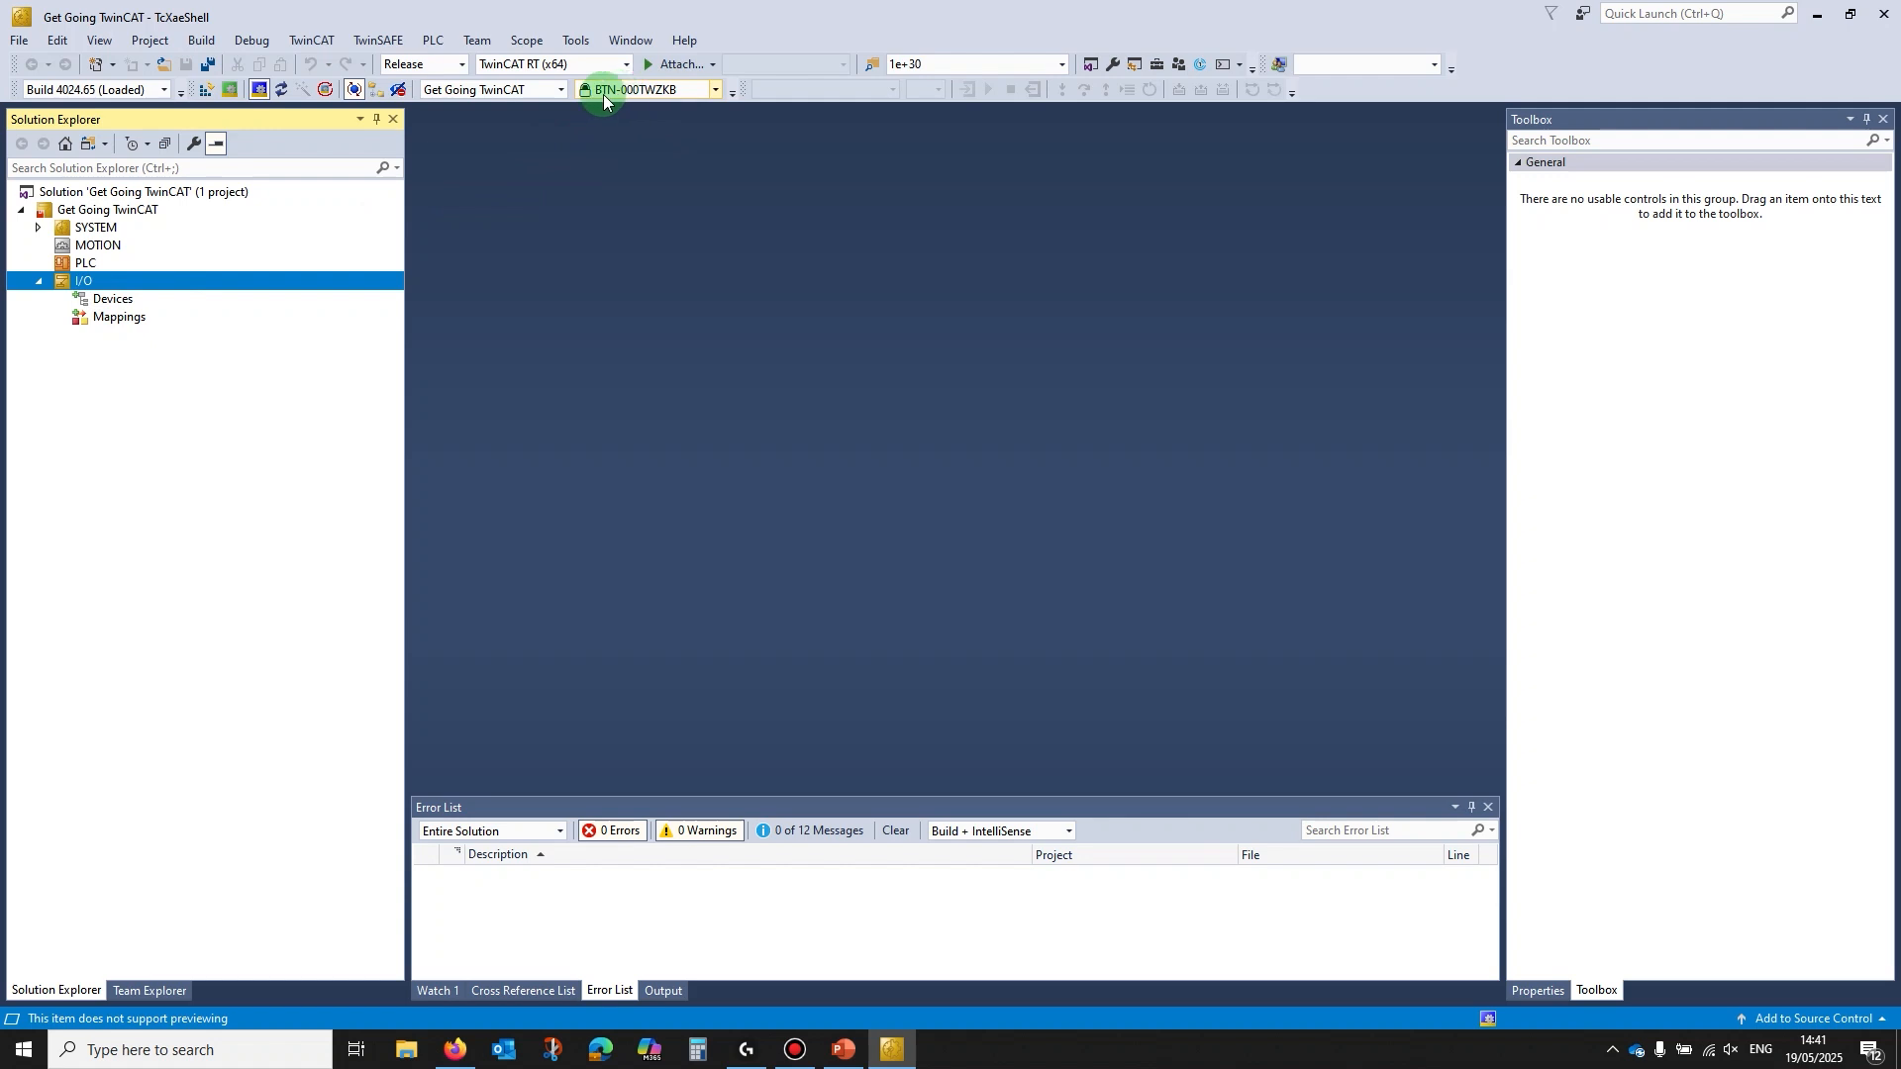
right_click(109, 299)
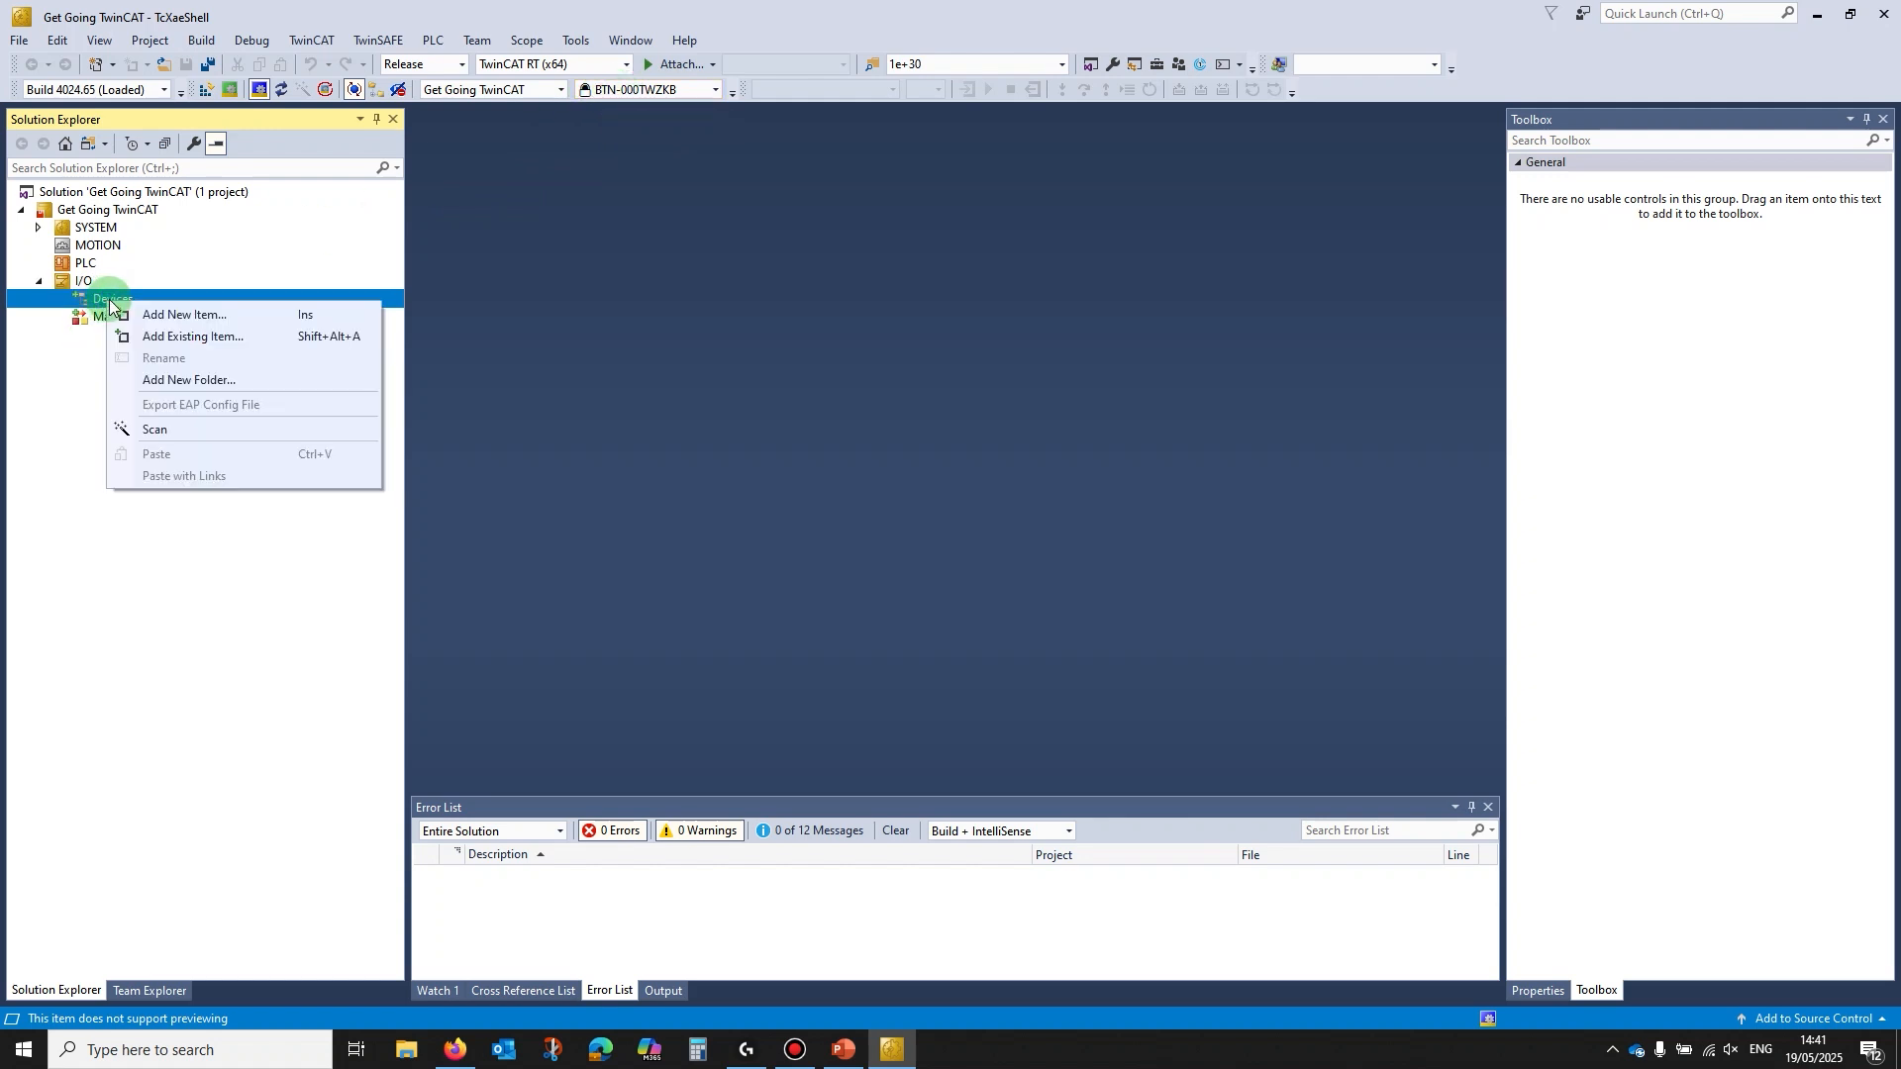
left_click(154, 429)
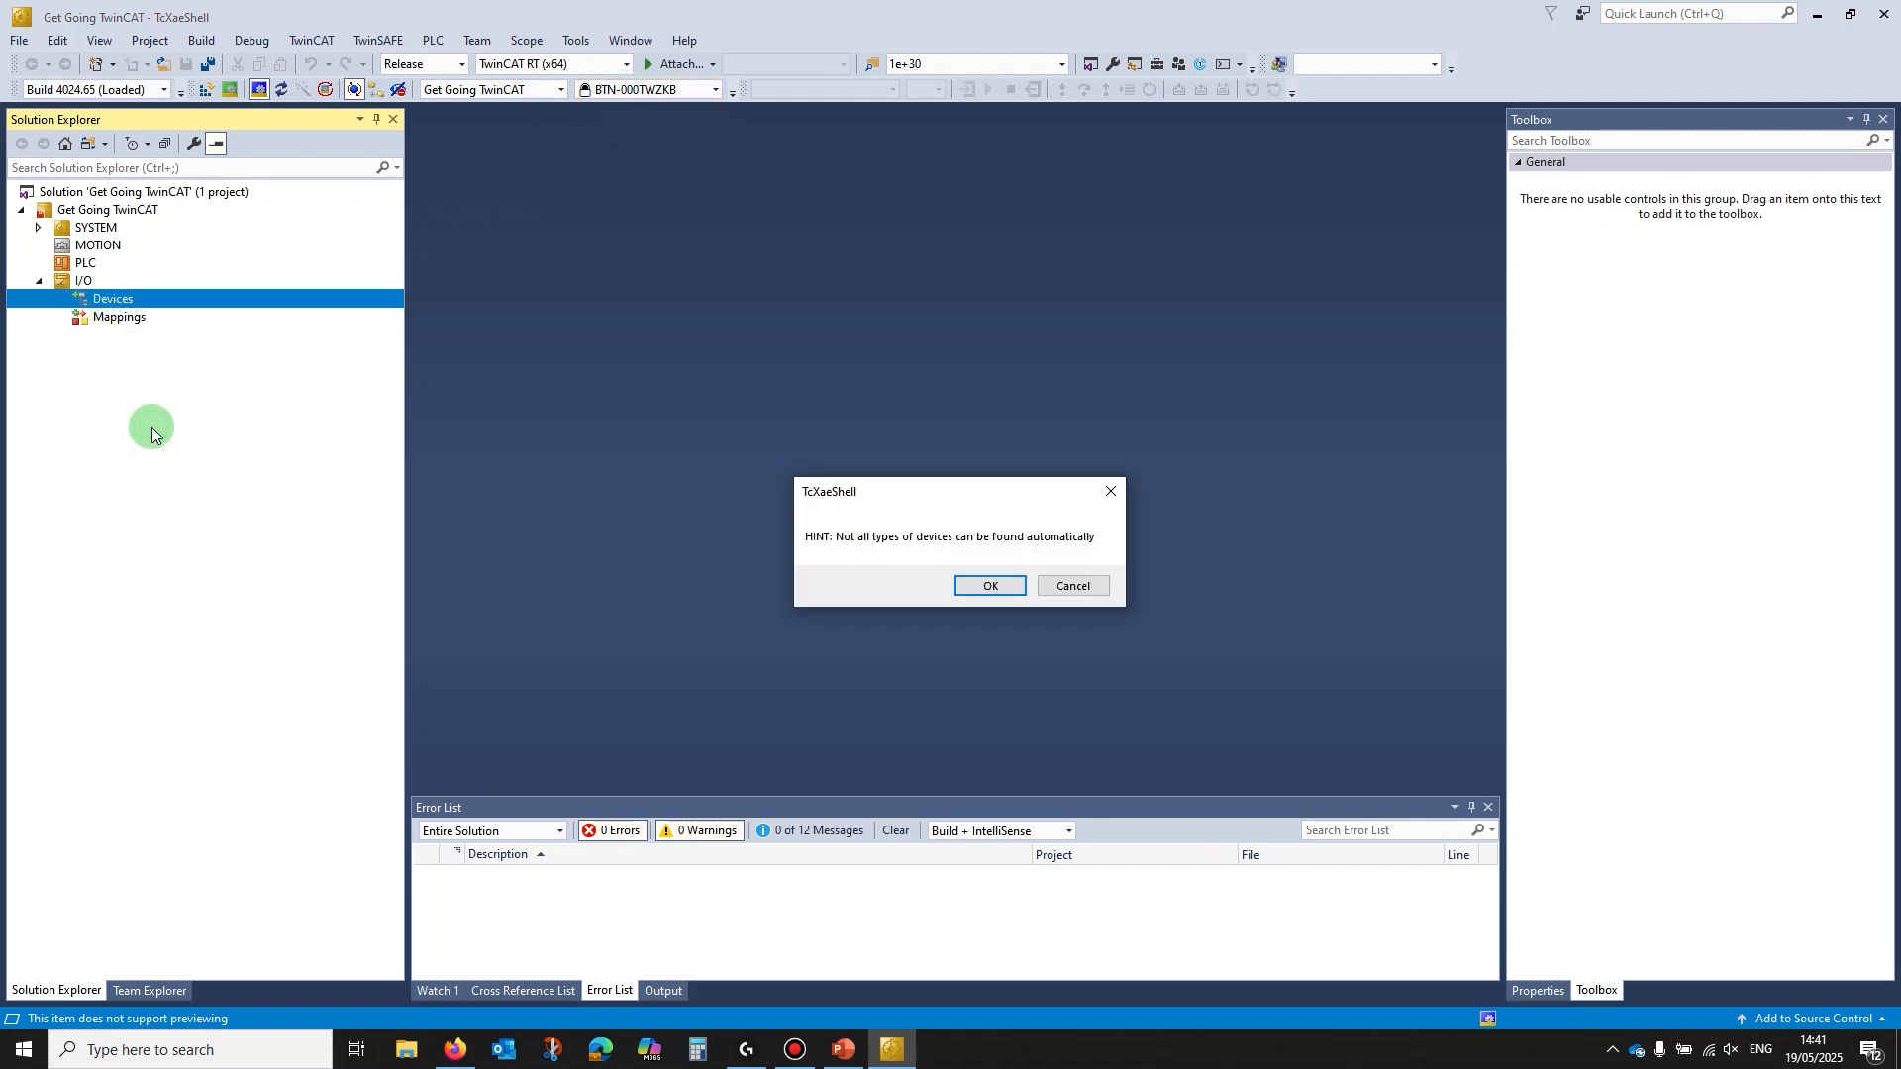
left_click(985, 586)
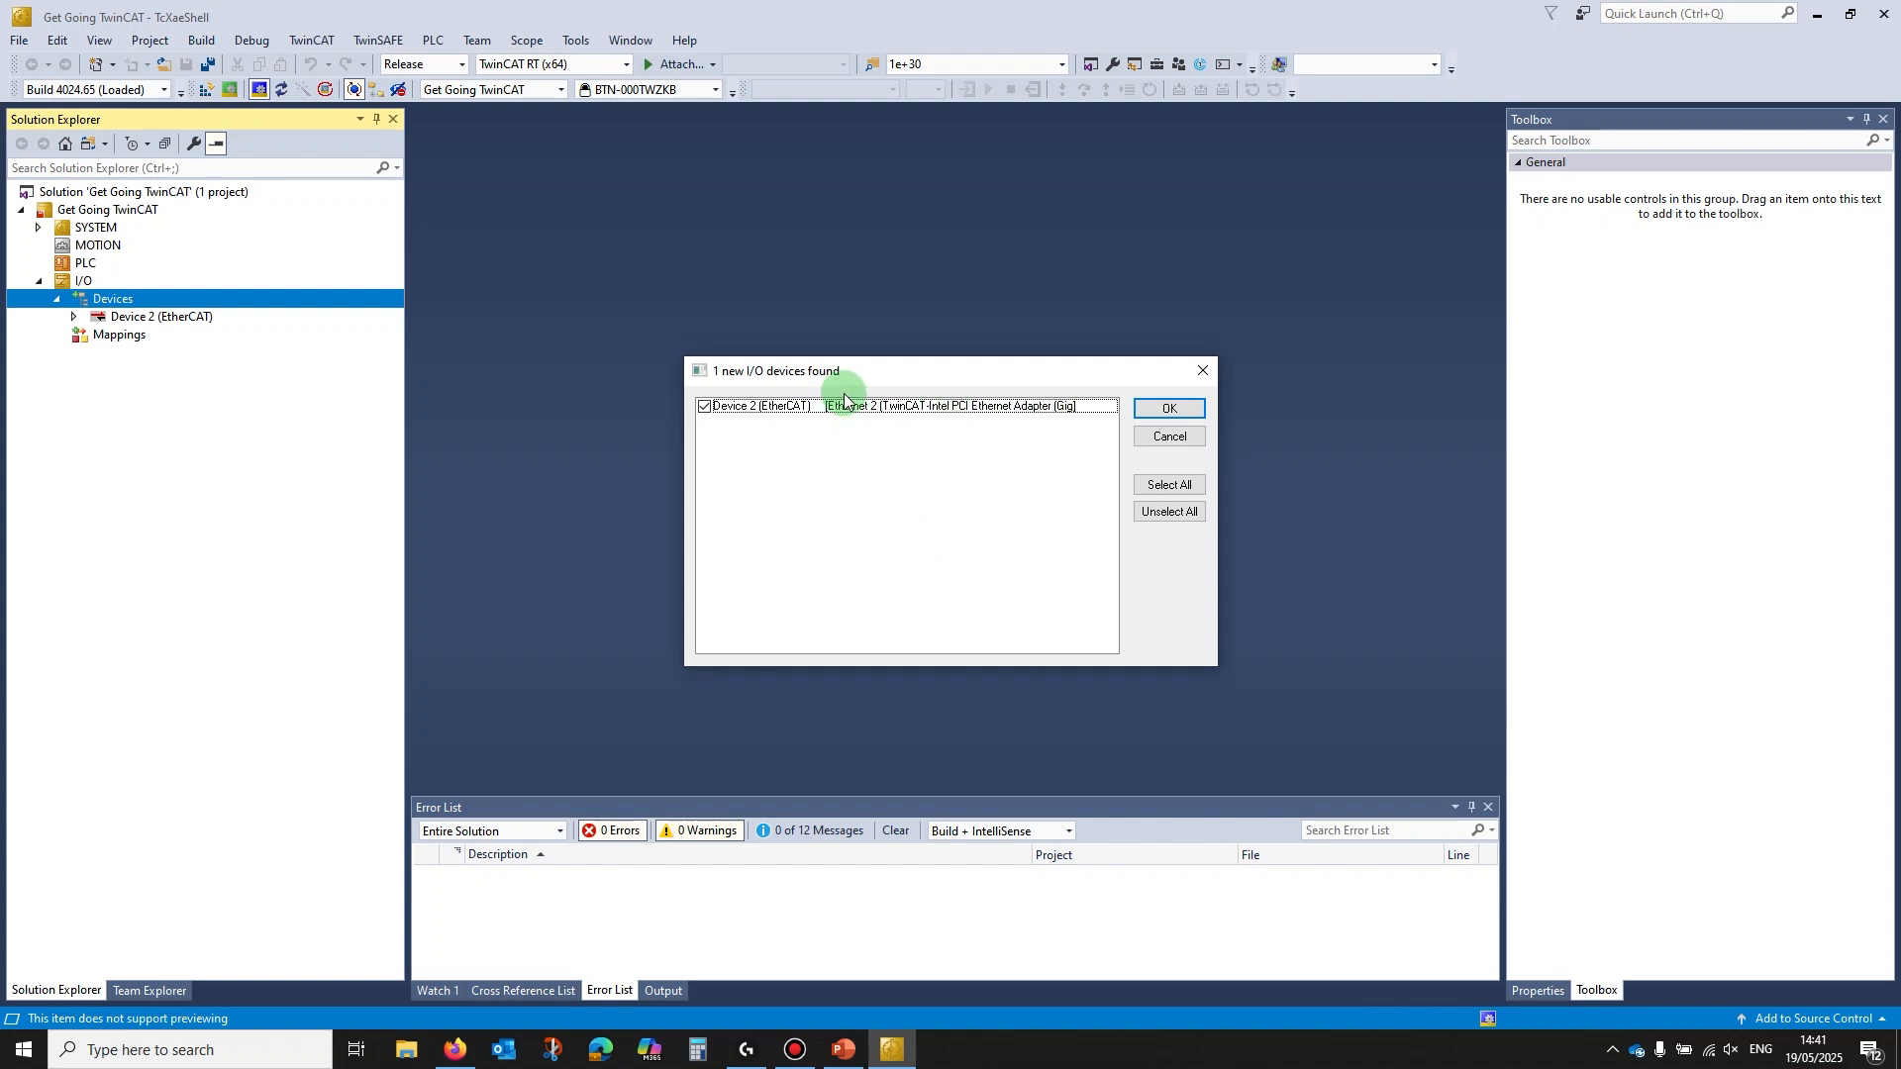
left_click(1168, 408)
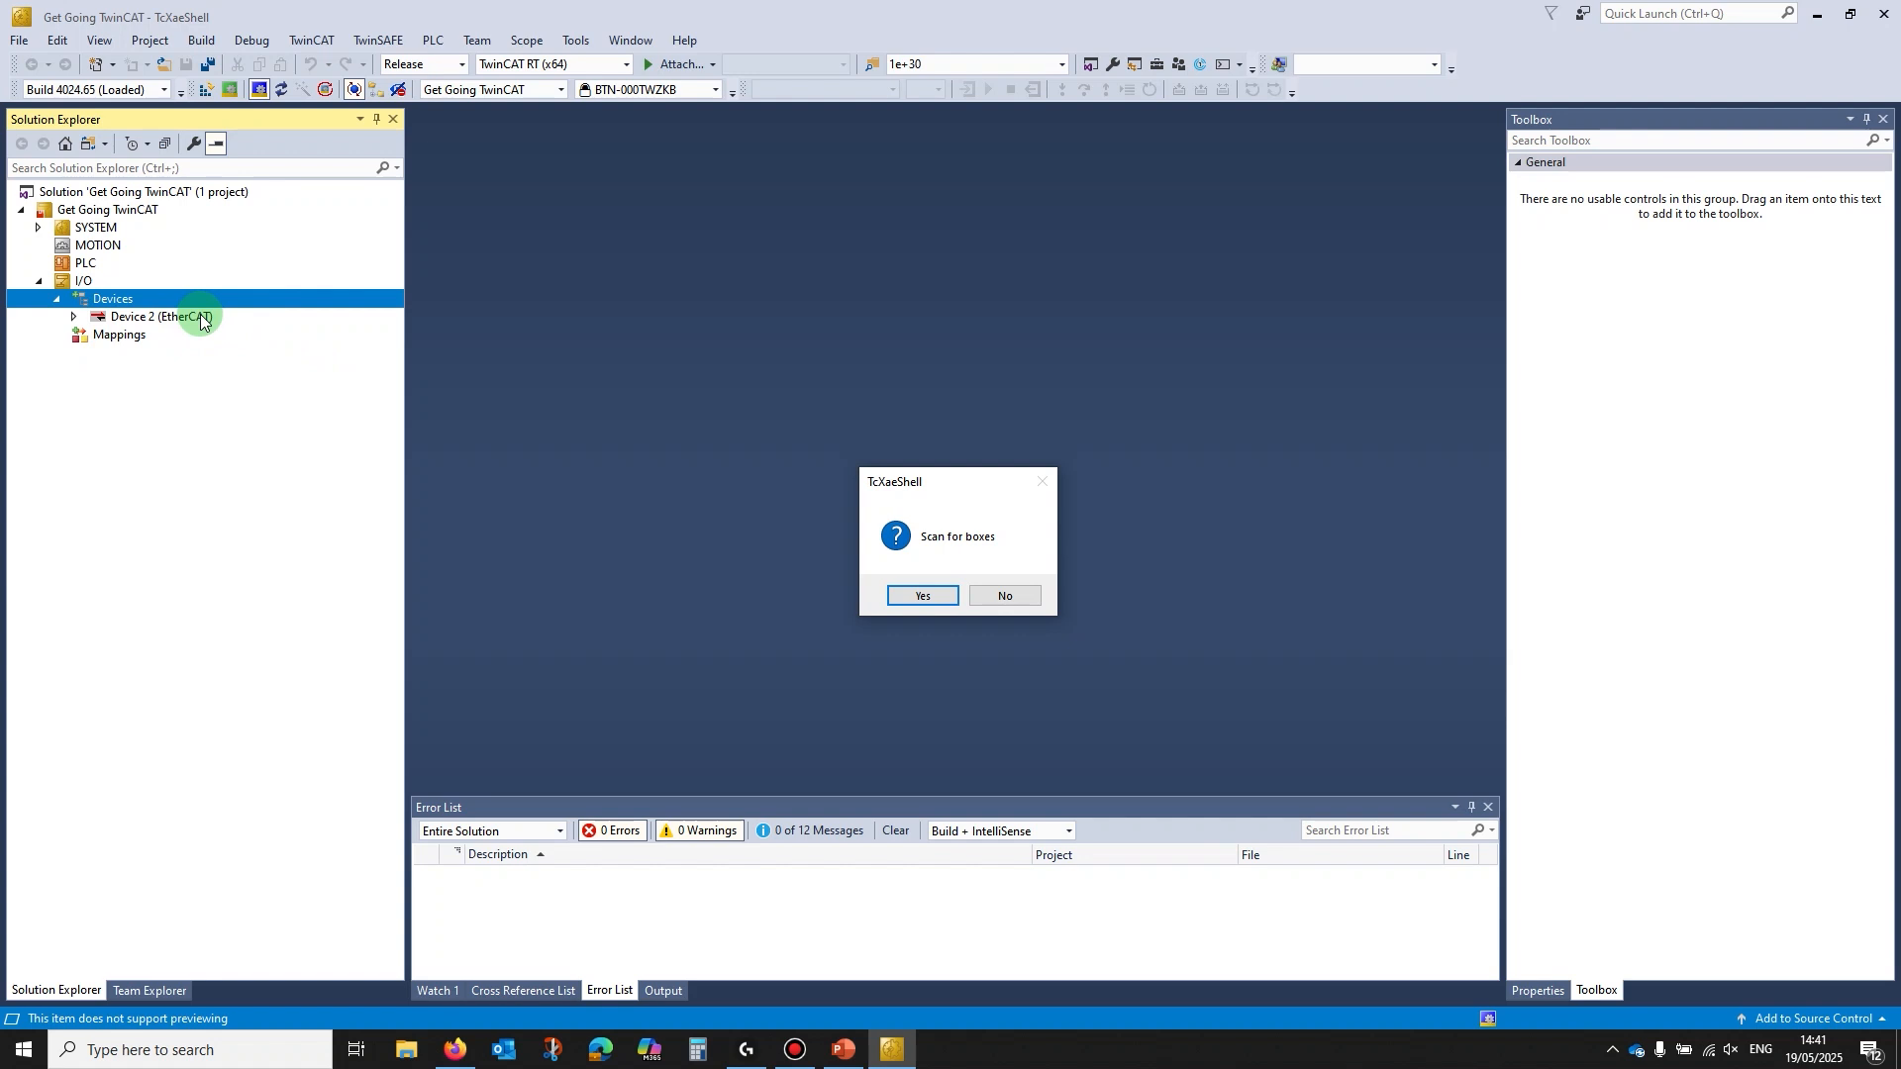
- Scan the EtherCAT device for boxes, append the drive's linked axis to the NC - Configuration, and activate Free Run
left_click(941, 596)
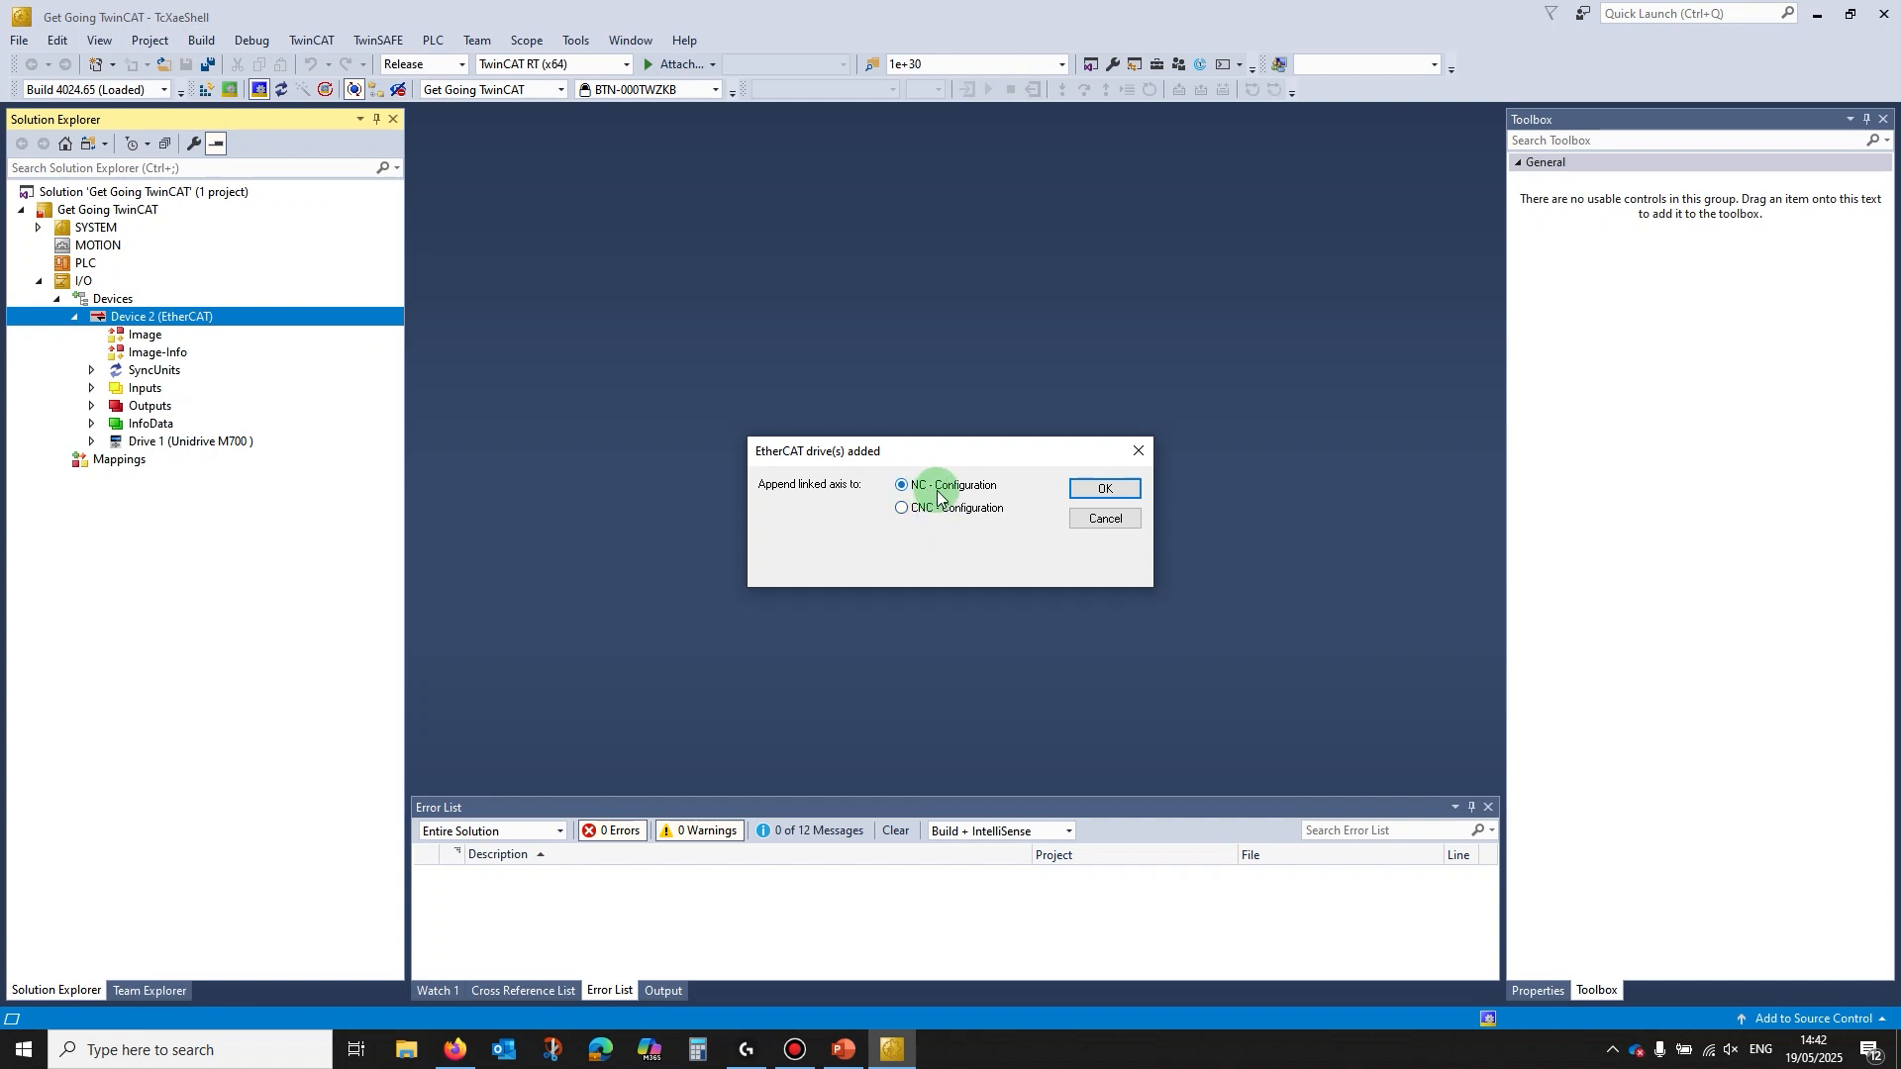
left_click(1098, 486)
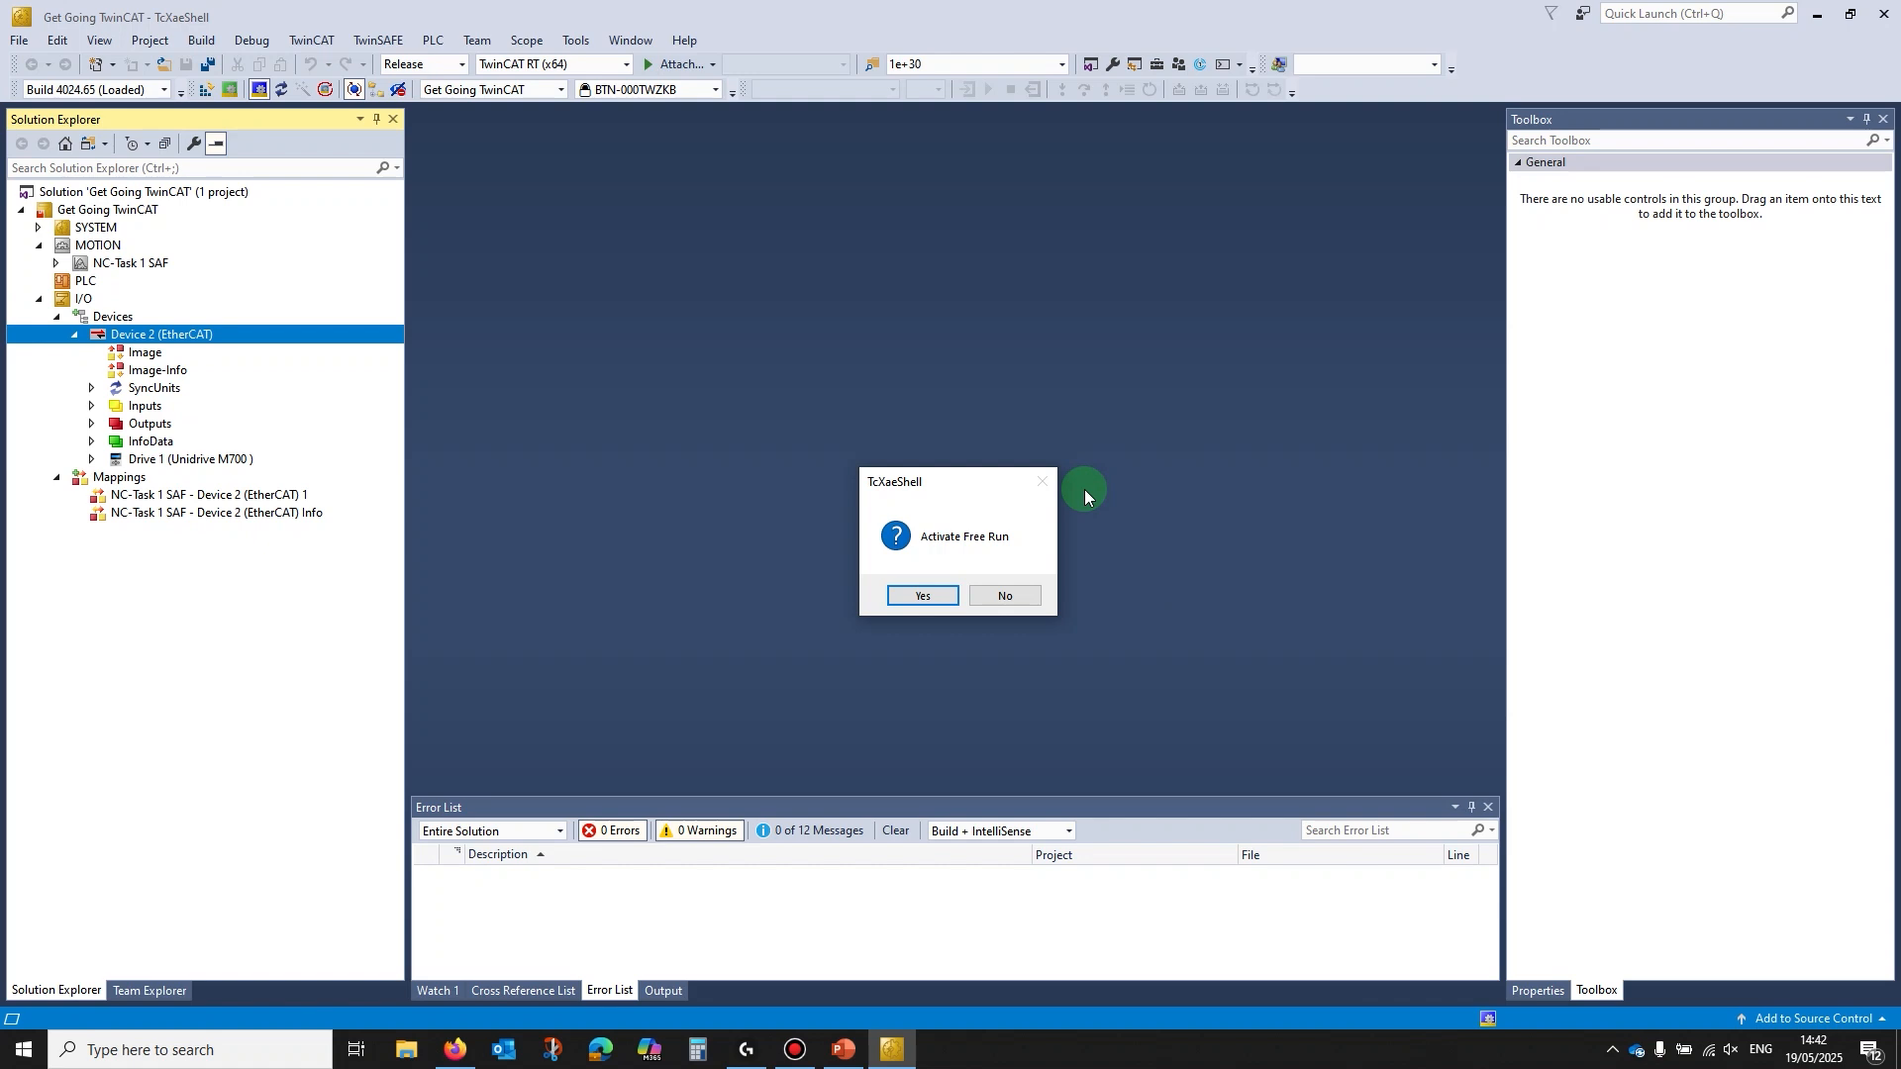
left_click(933, 592)
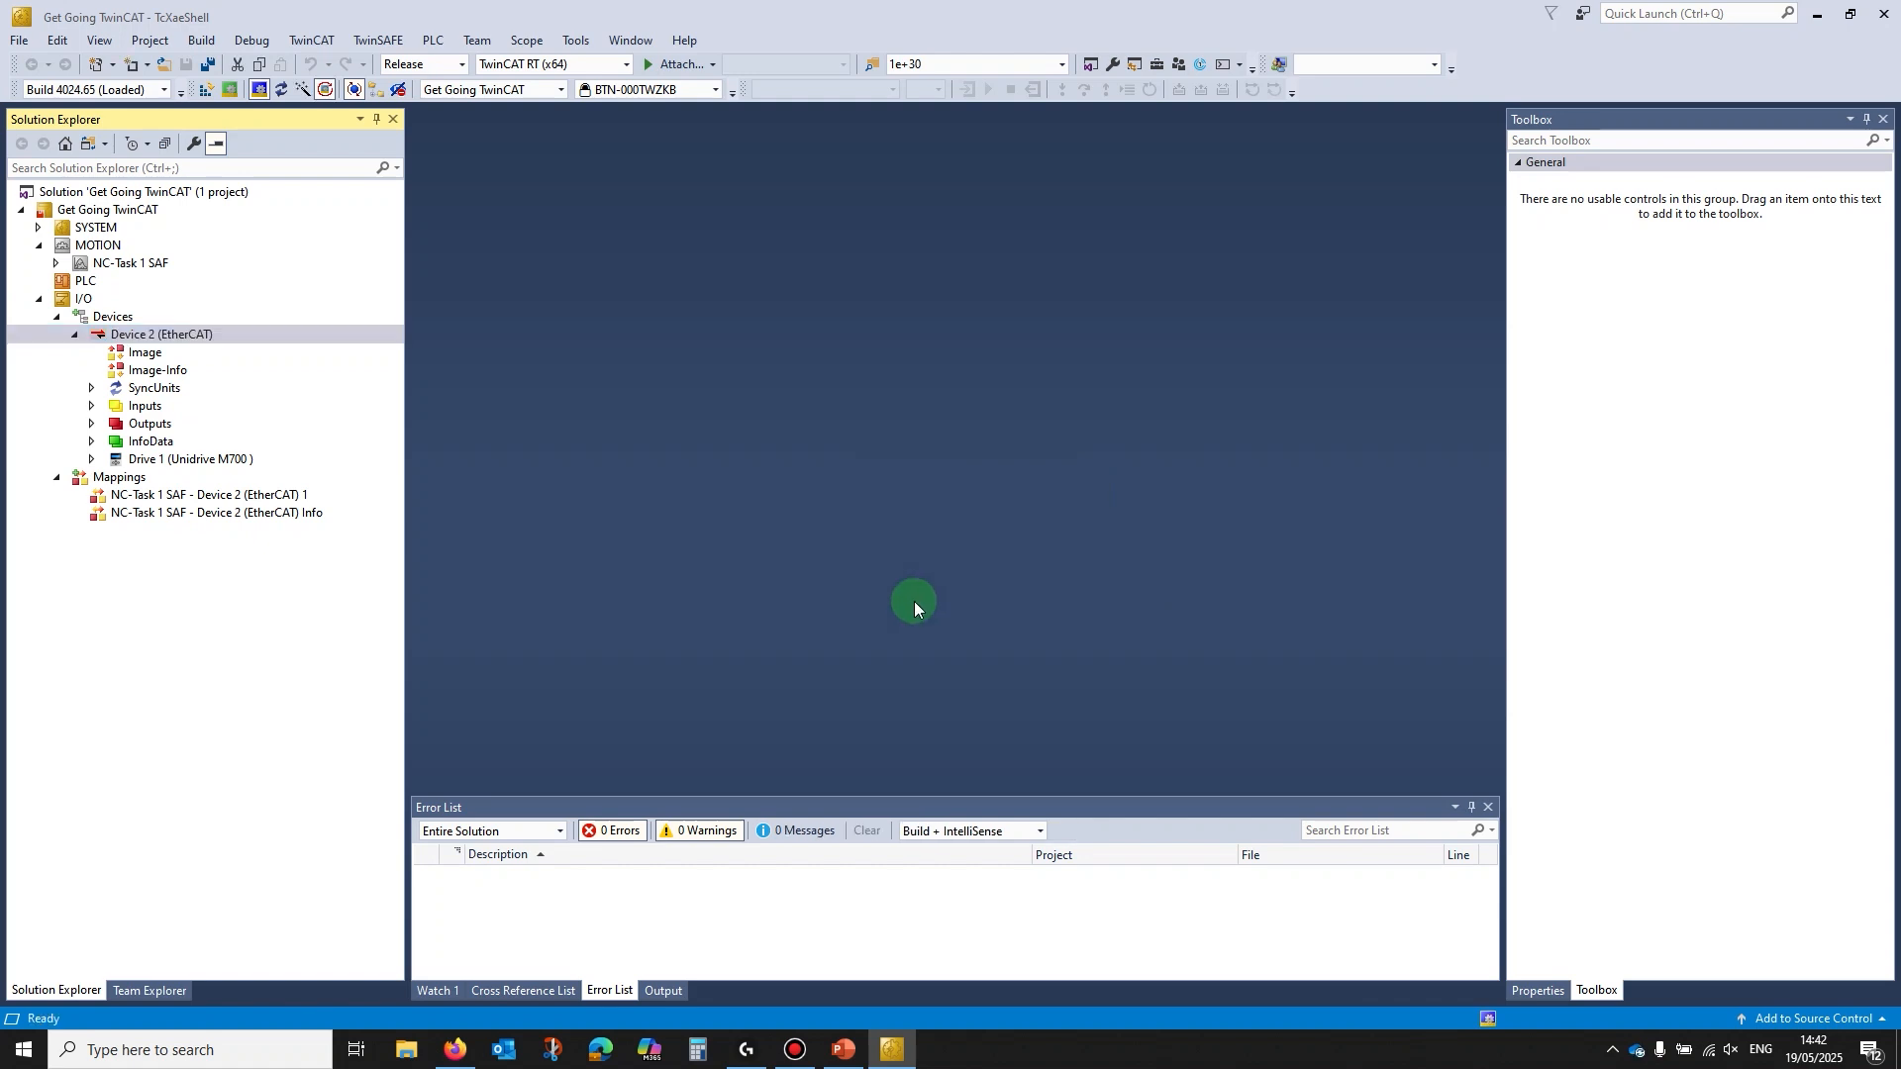
- Expand the NC task down to its axes, then activate the configuration on BTN-000TWZKB and restart TwinCAT in Run Mode
left_click(55, 263)
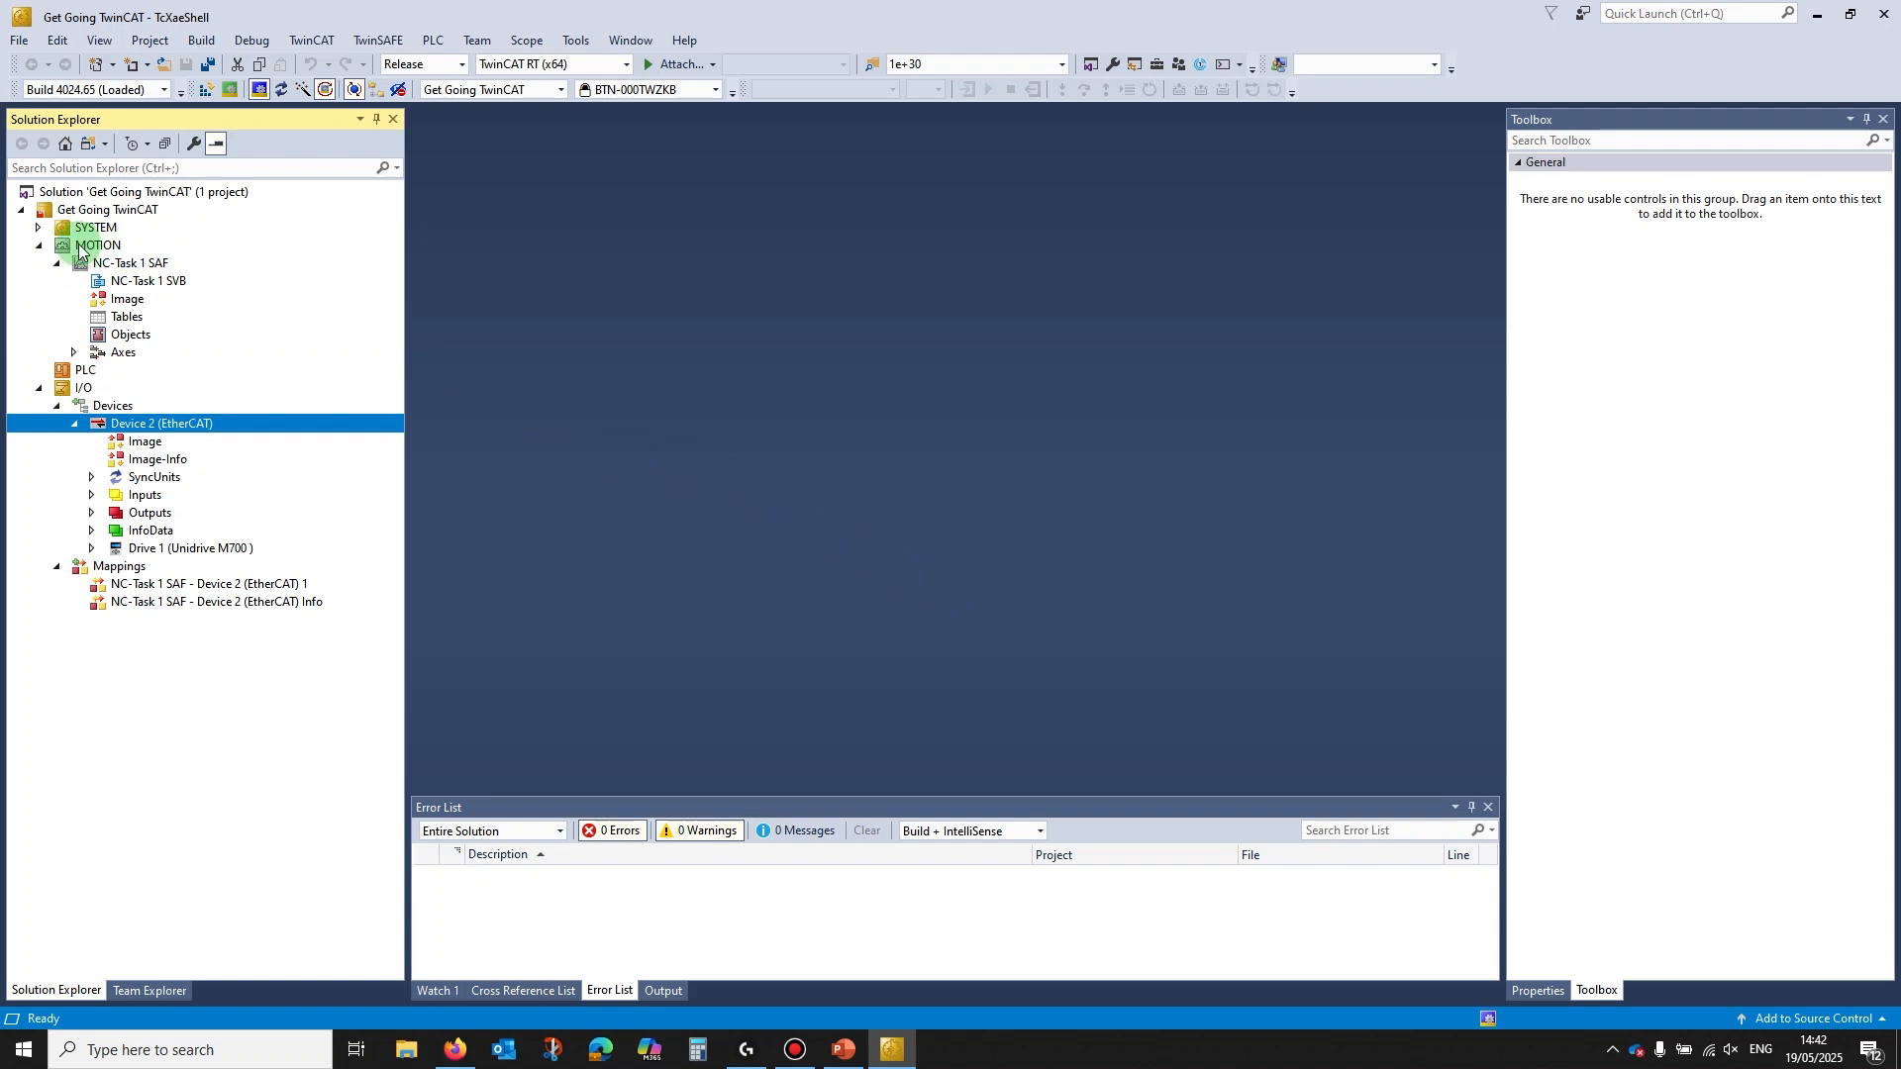
left_click(73, 353)
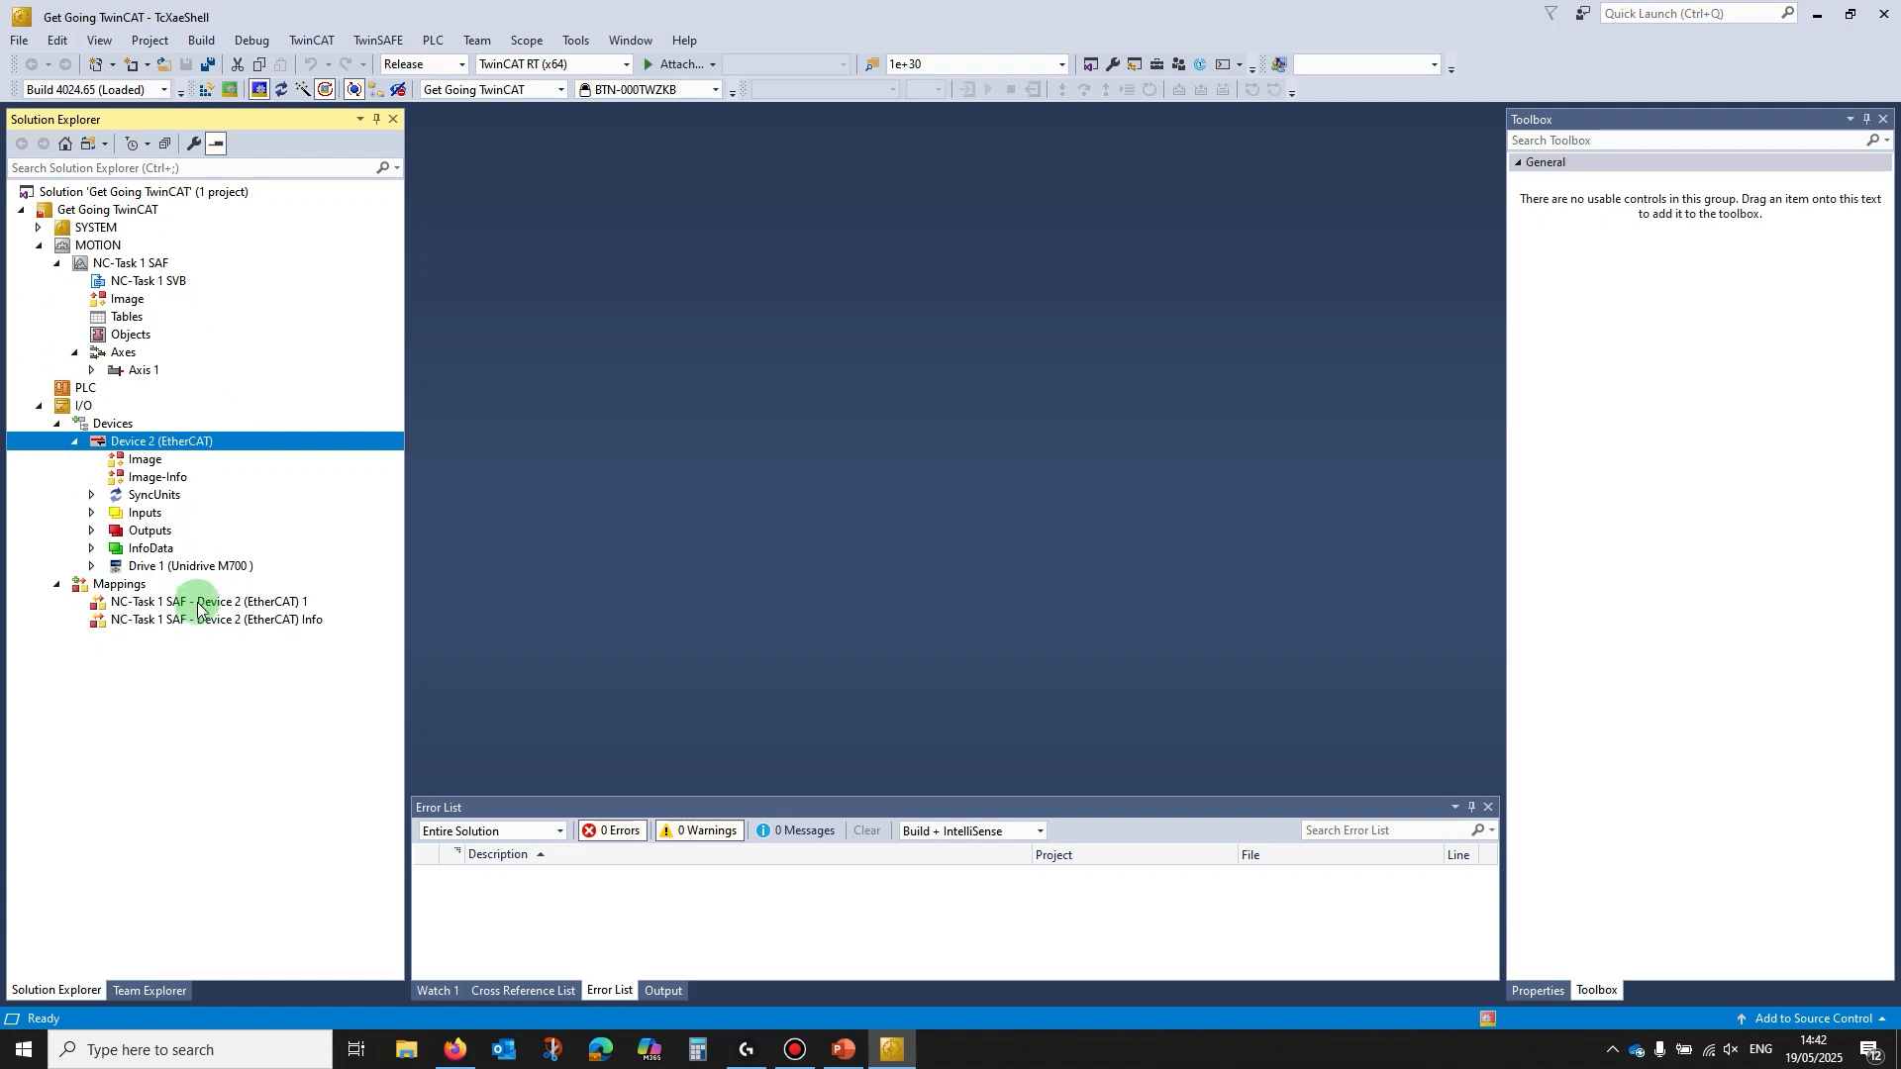
left_click(206, 91)
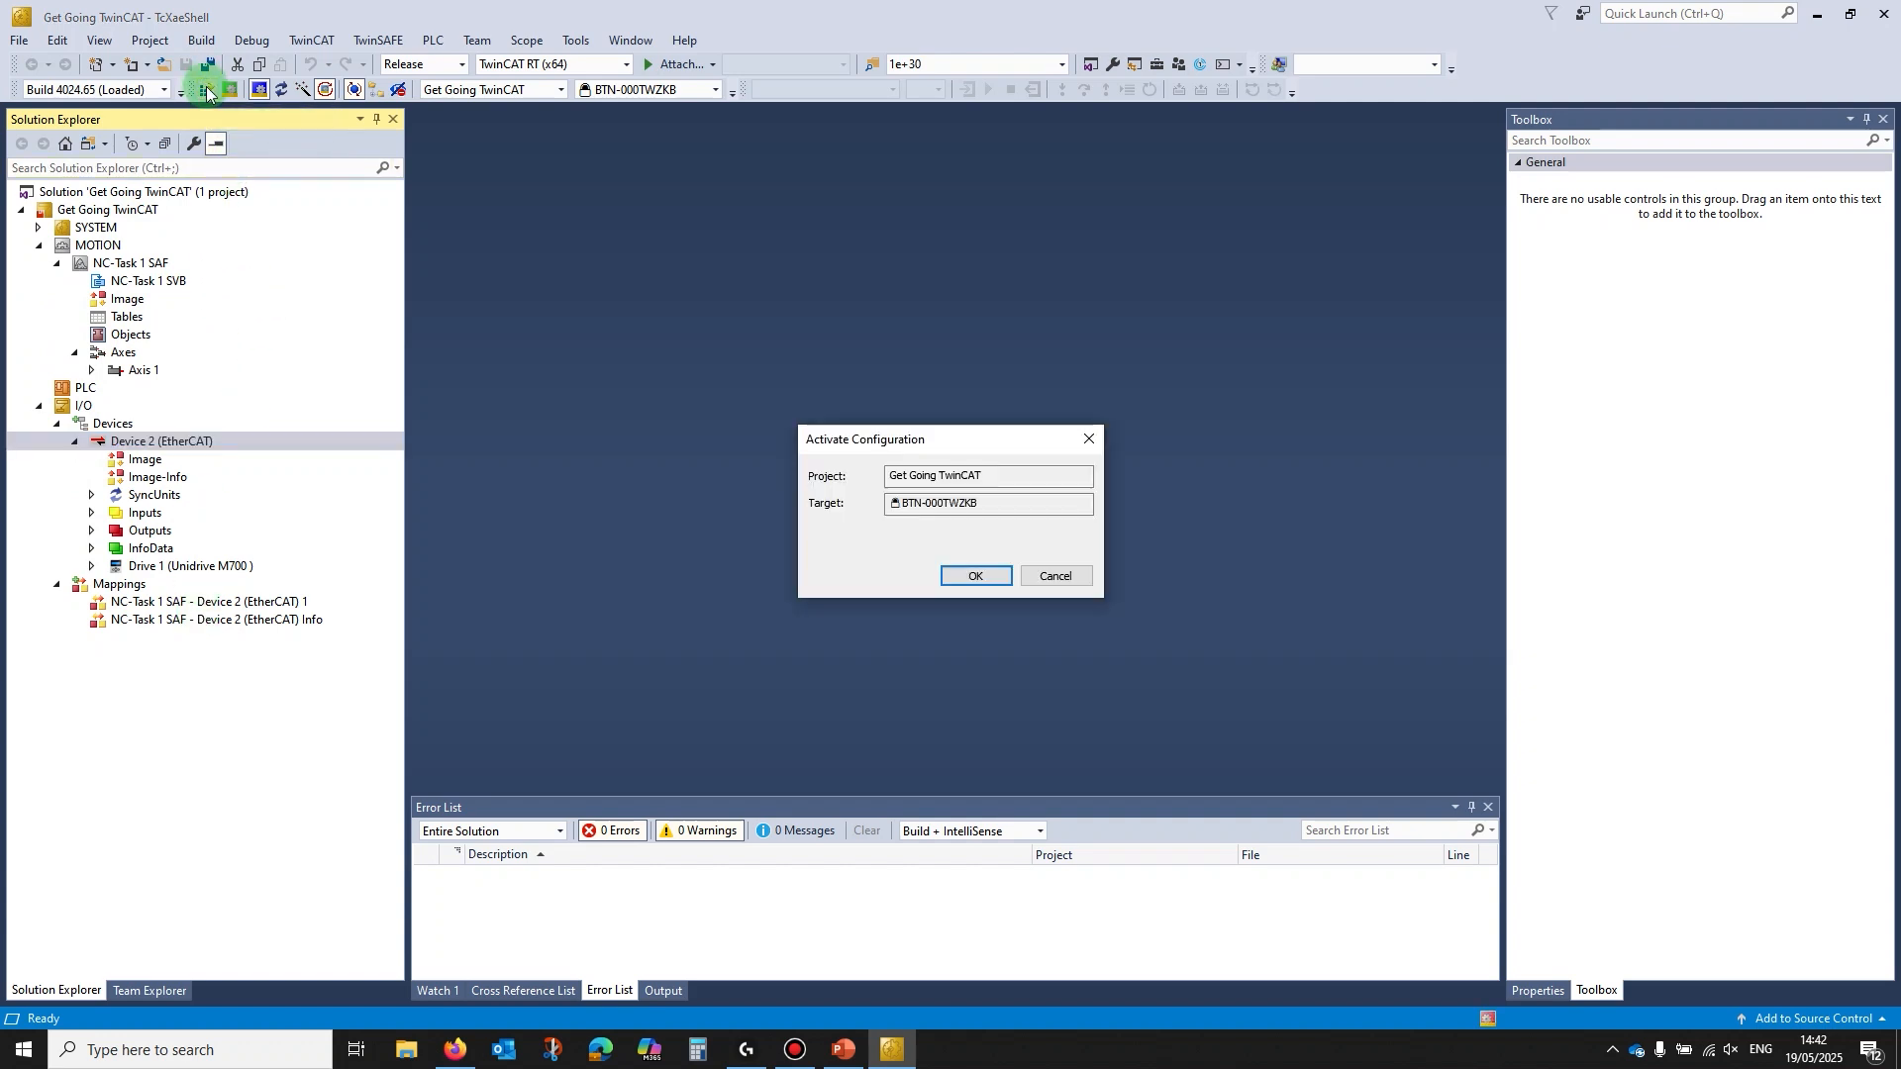
left_click(986, 577)
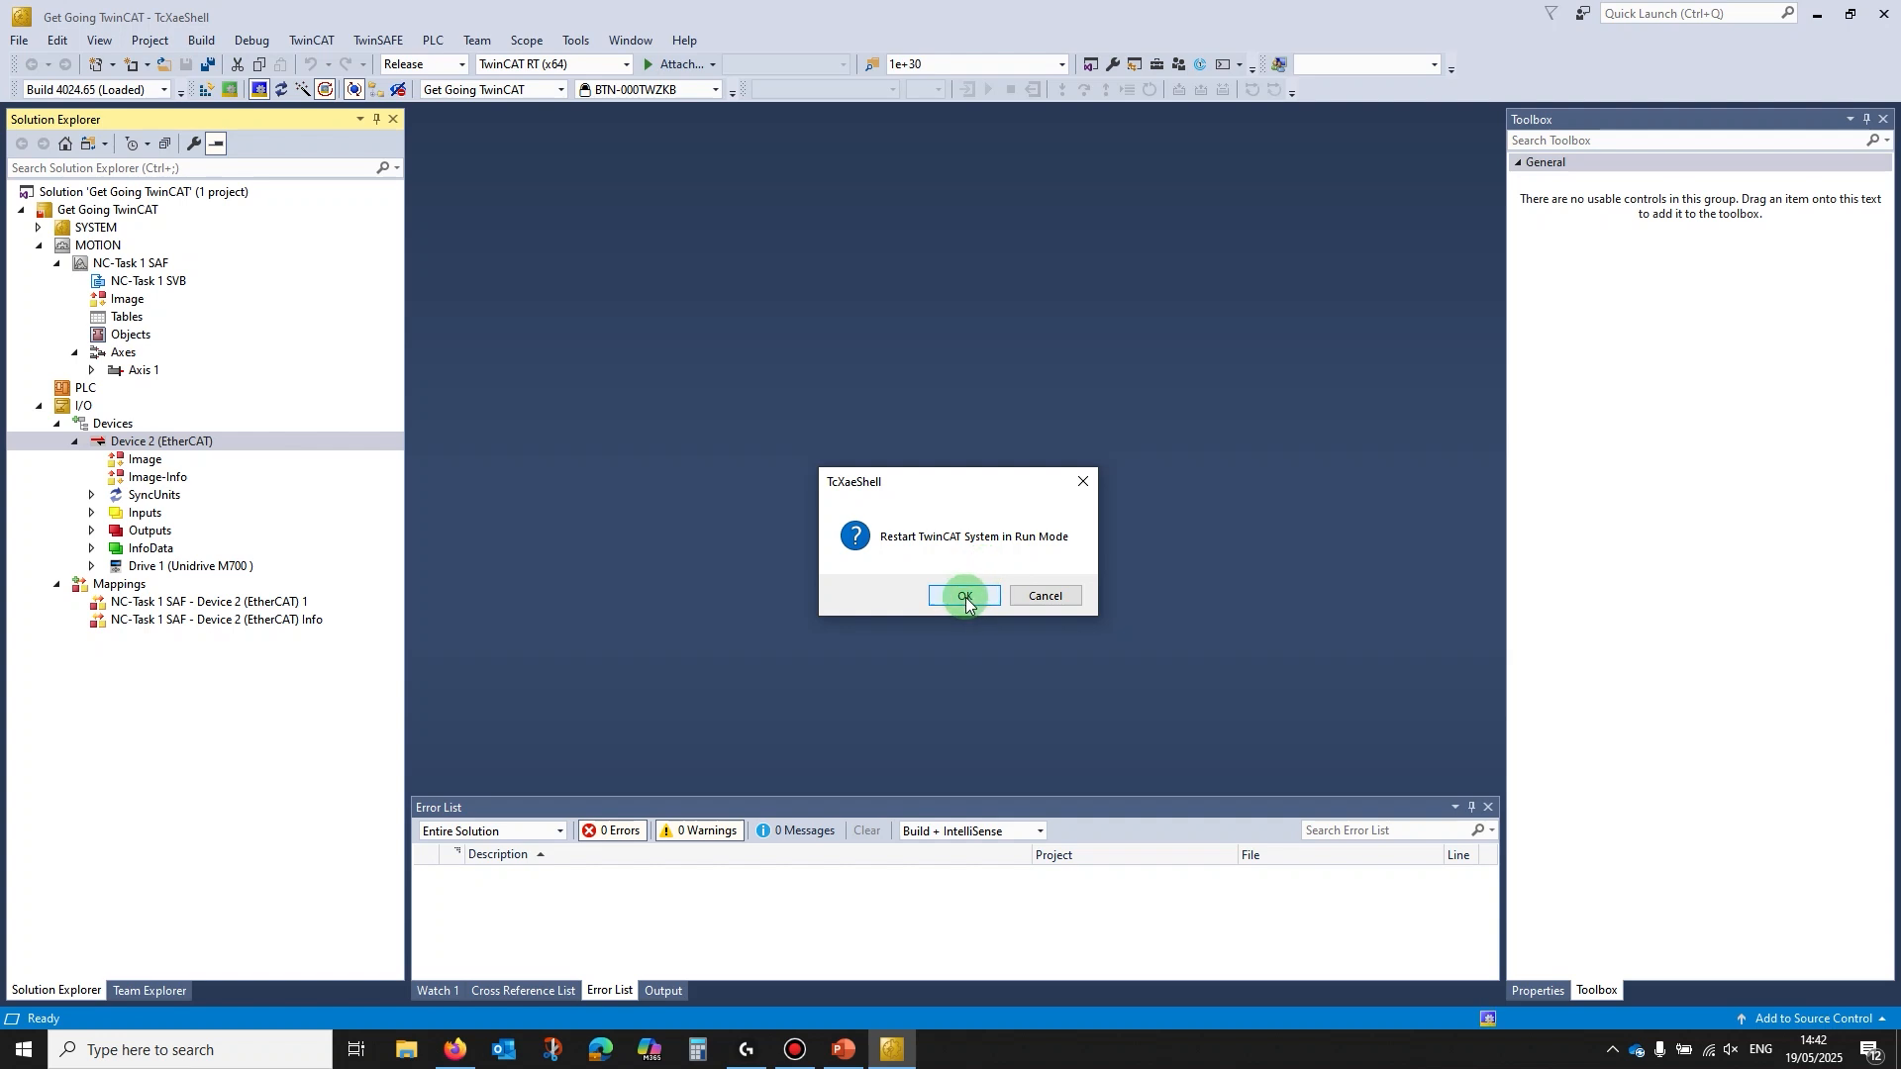
left_click(966, 597)
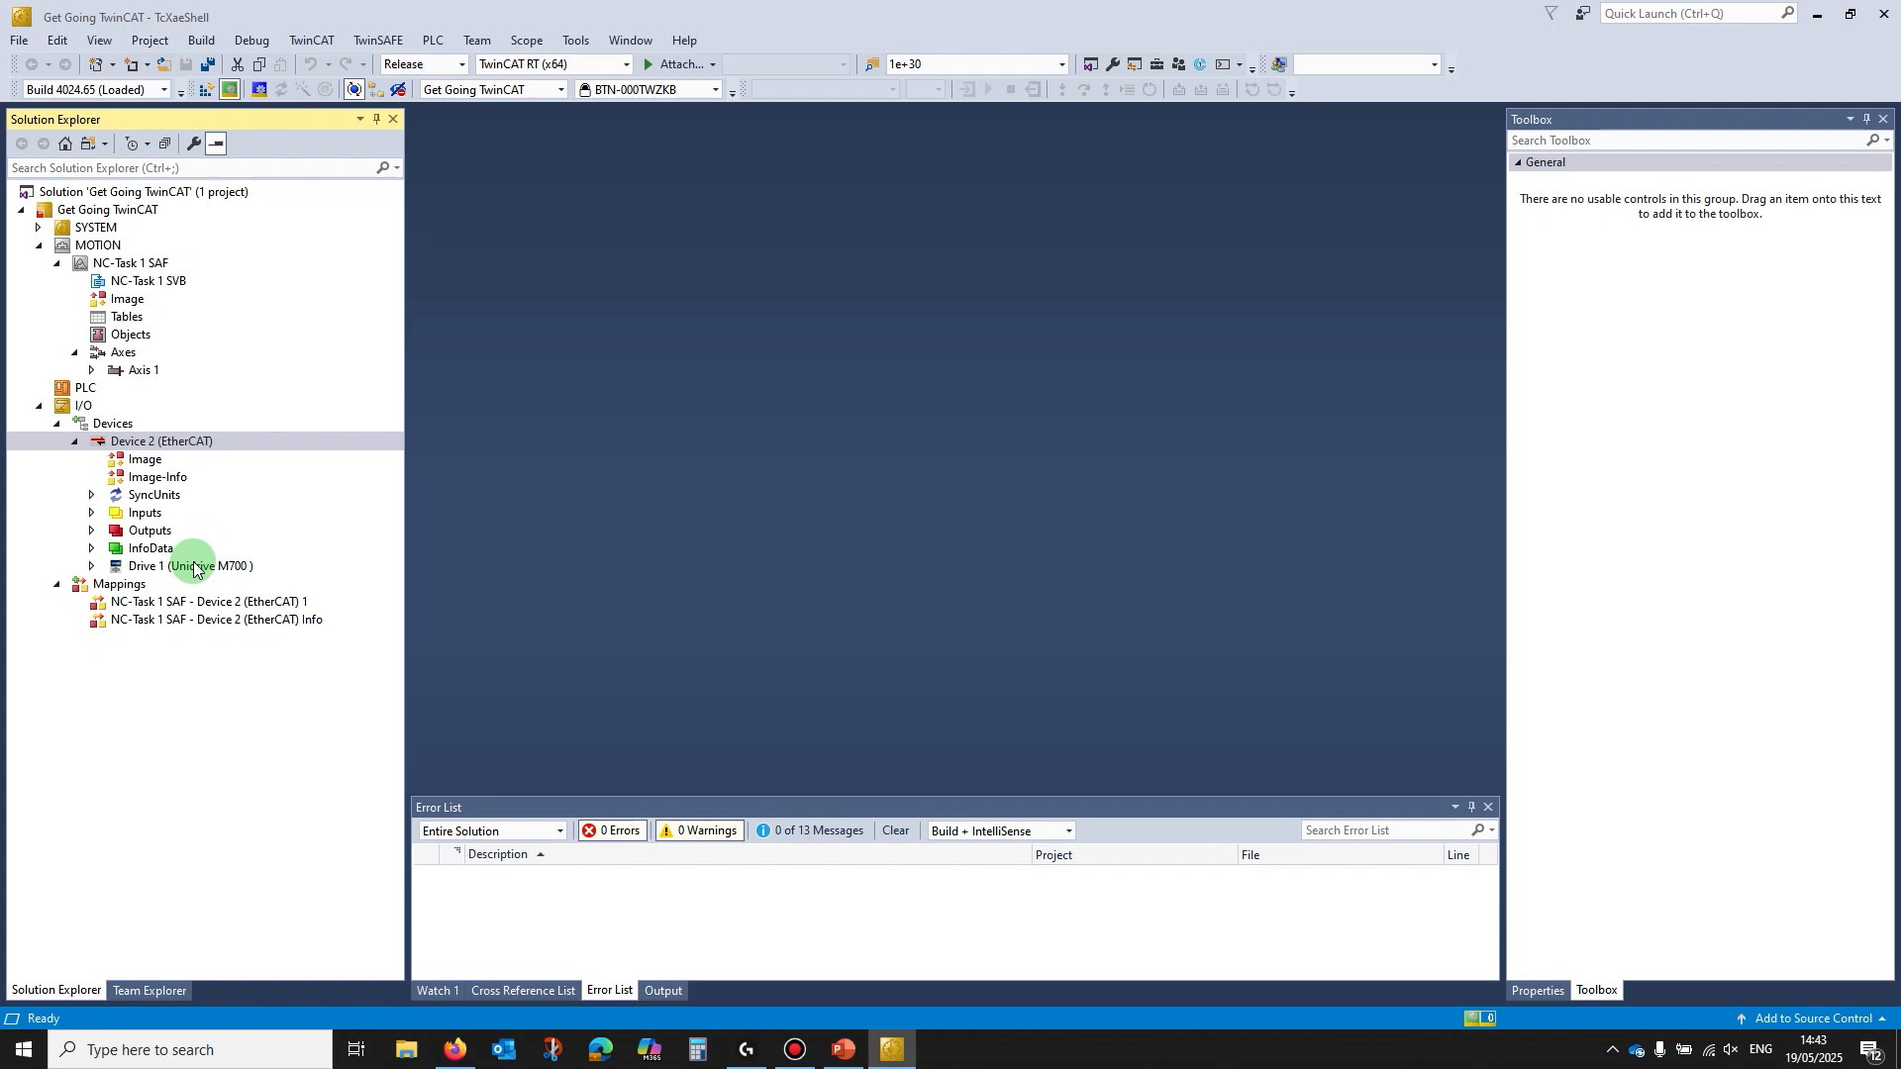
- Open the EtherCAT settings of Device 2 (EtherCAT) and select its NetId
double_click(150, 443)
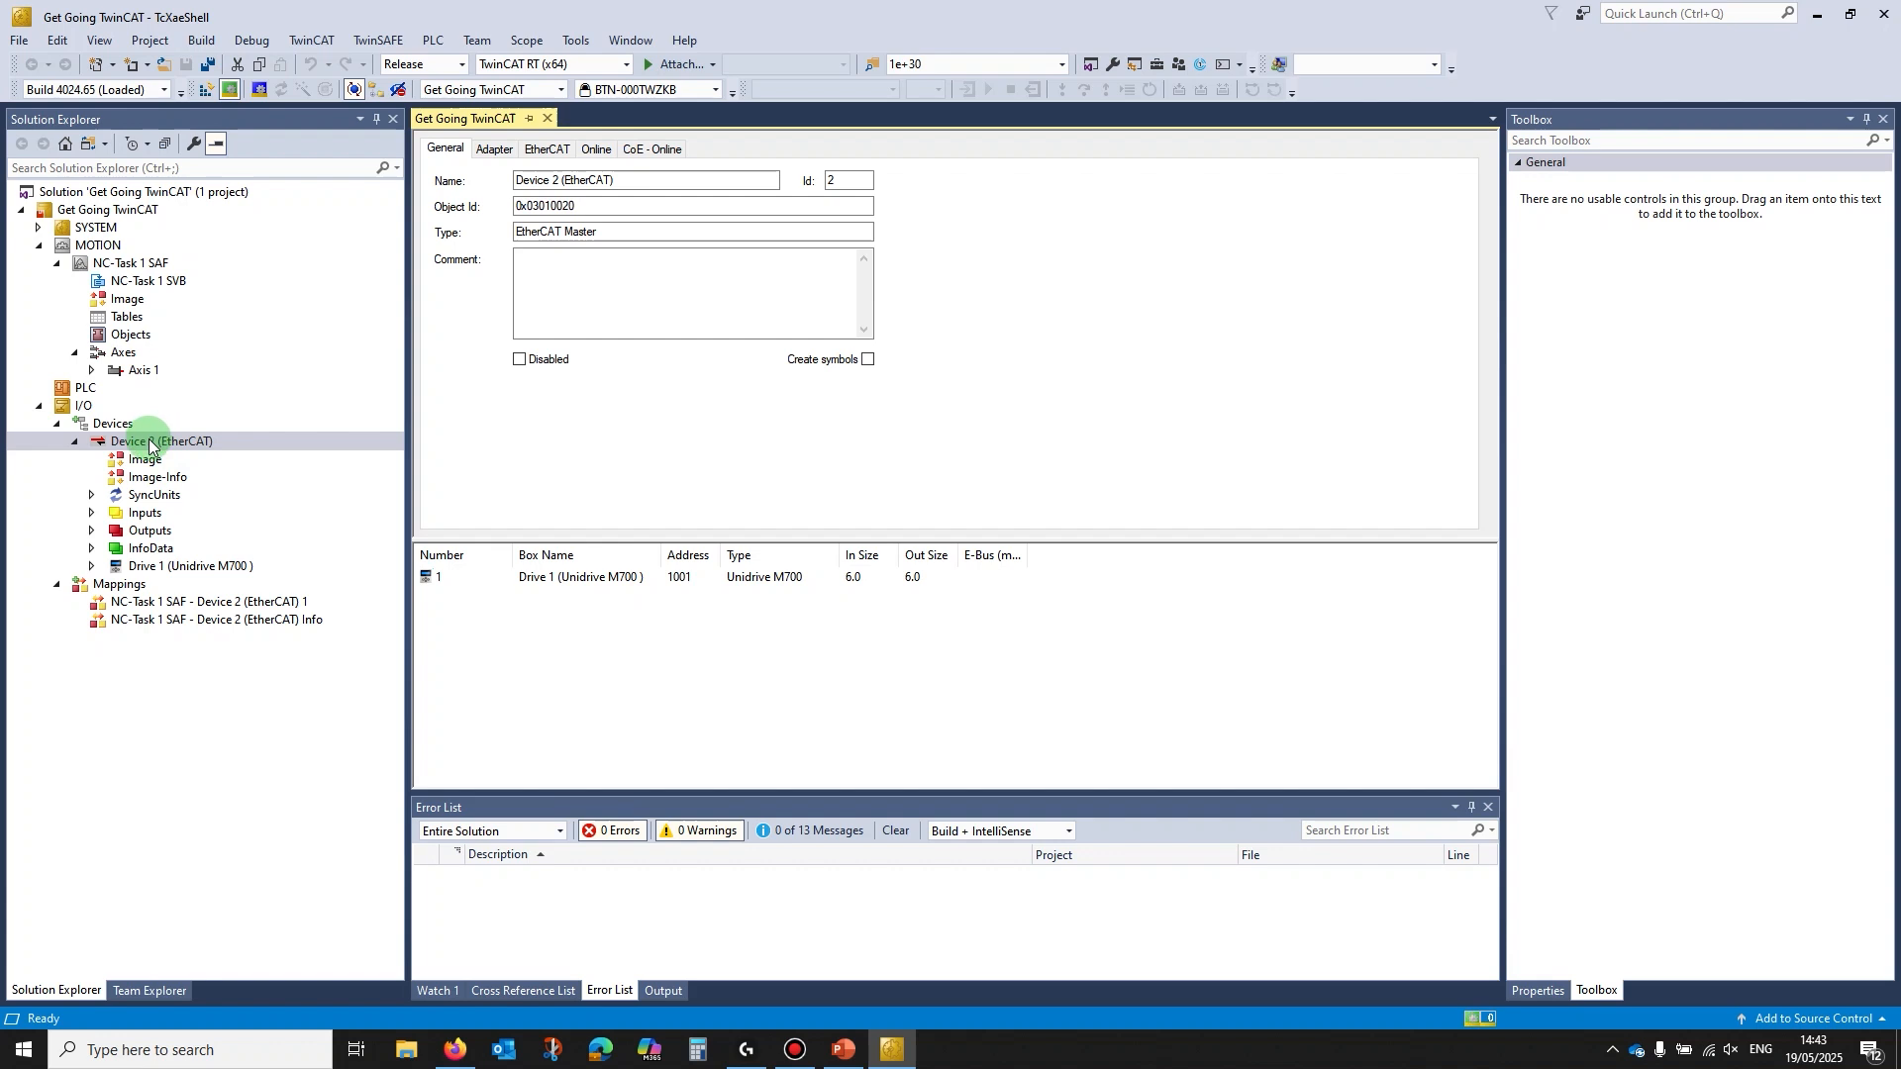
left_click(545, 149)
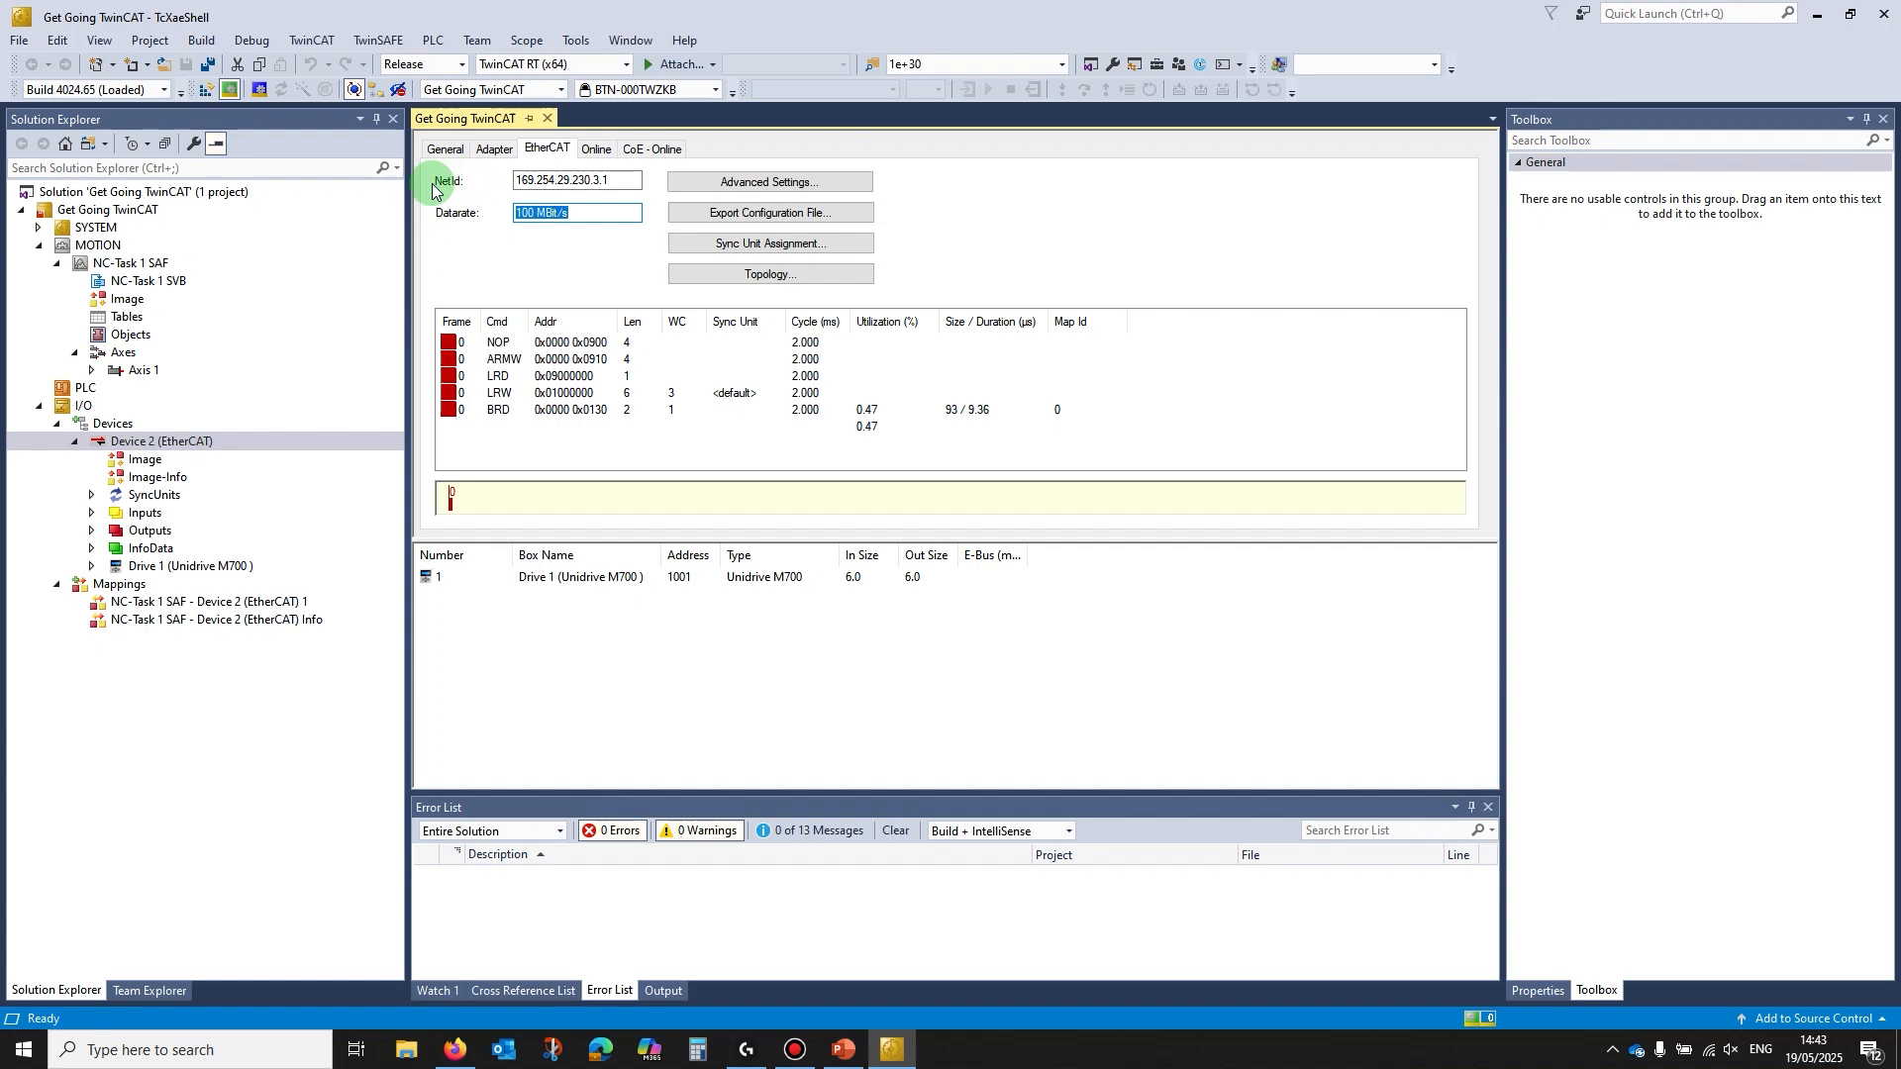
left_click_drag(592, 179, 513, 188)
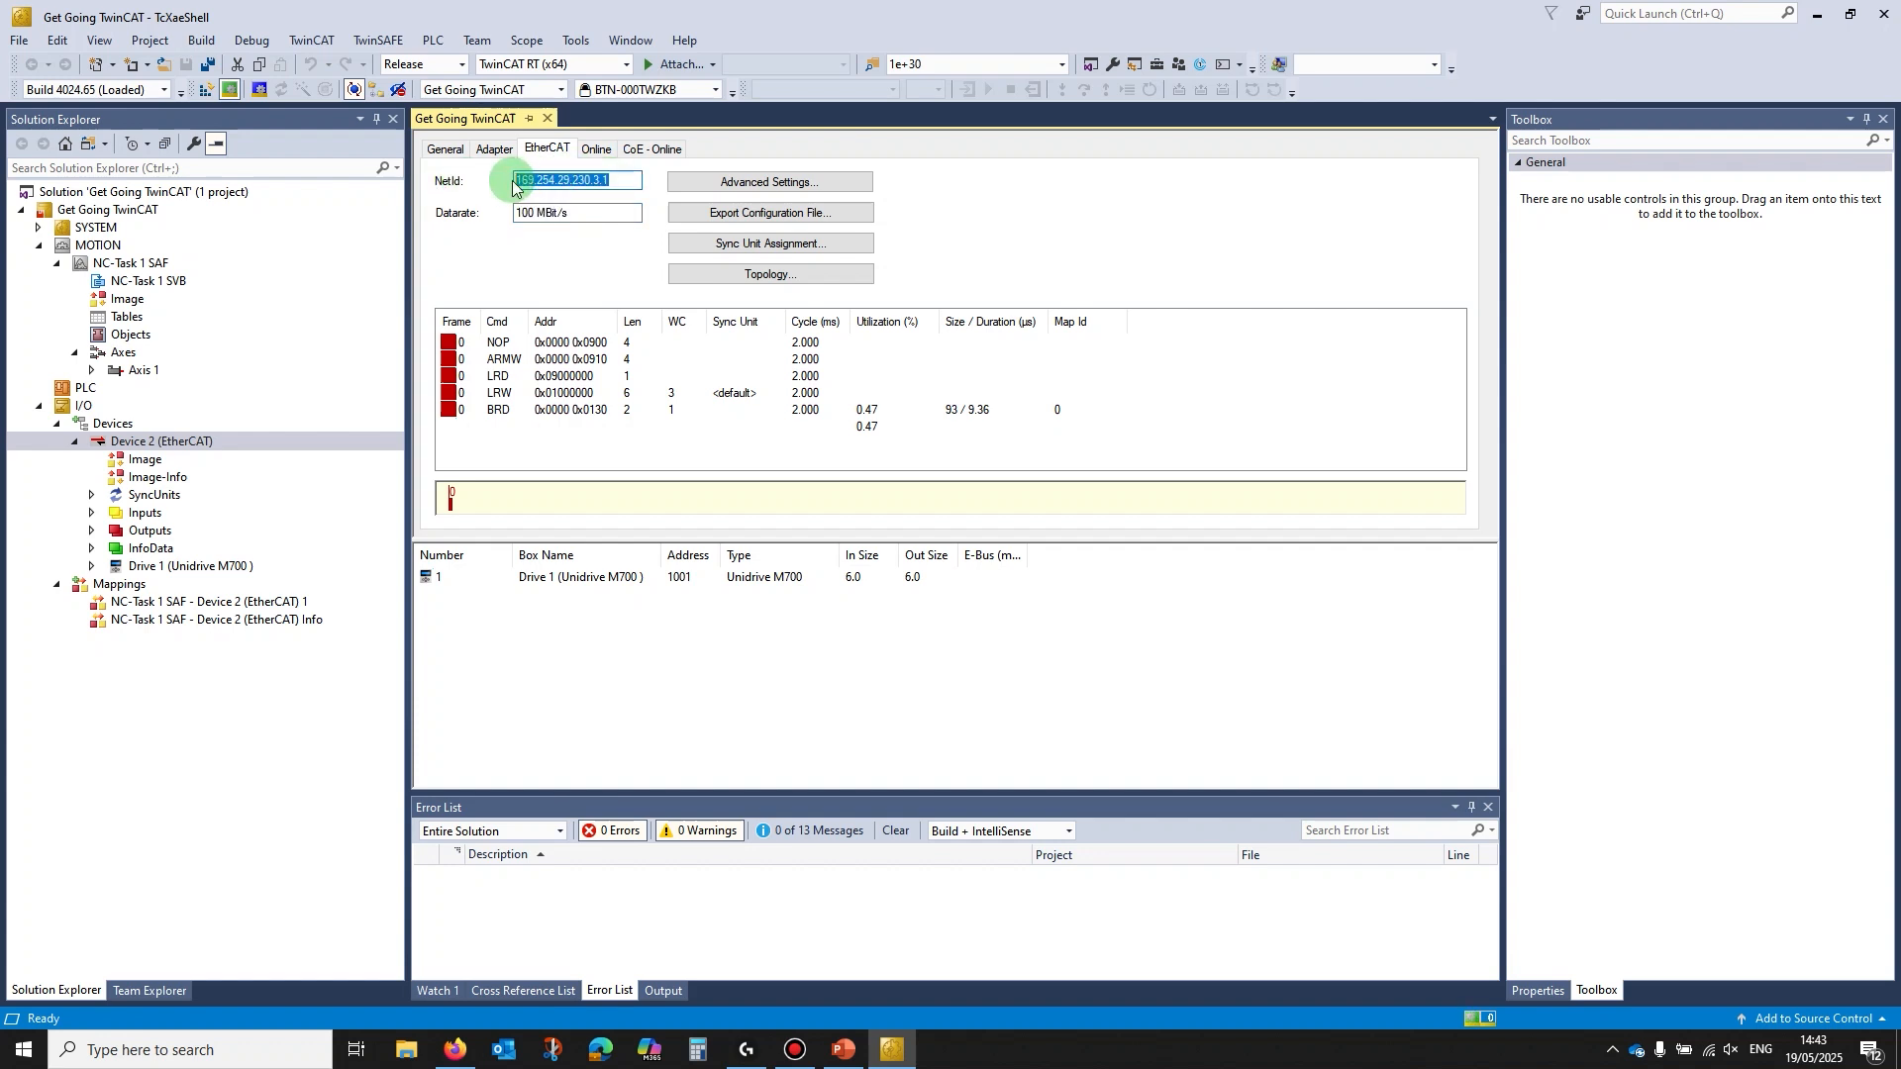